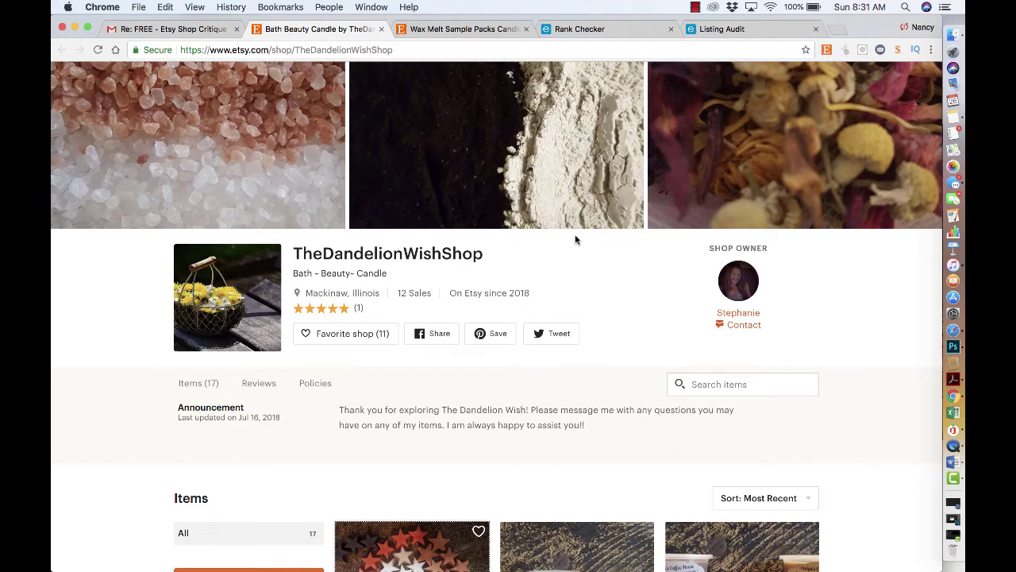
Step: Look over the shop's item listings and bring up the Wax Melt Sample Packs listing
scroll(575, 240, "down", 5)
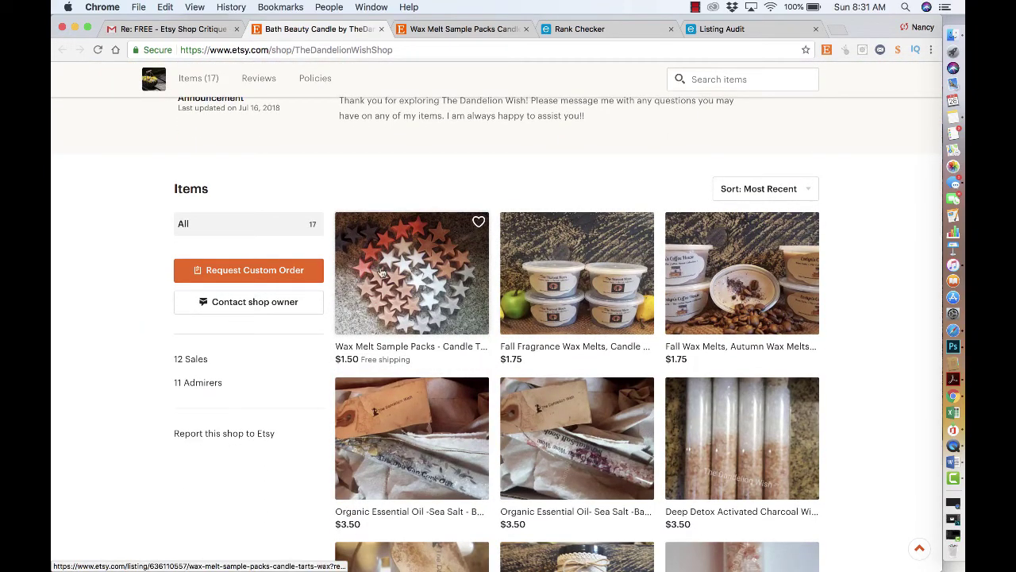
left_click(455, 30)
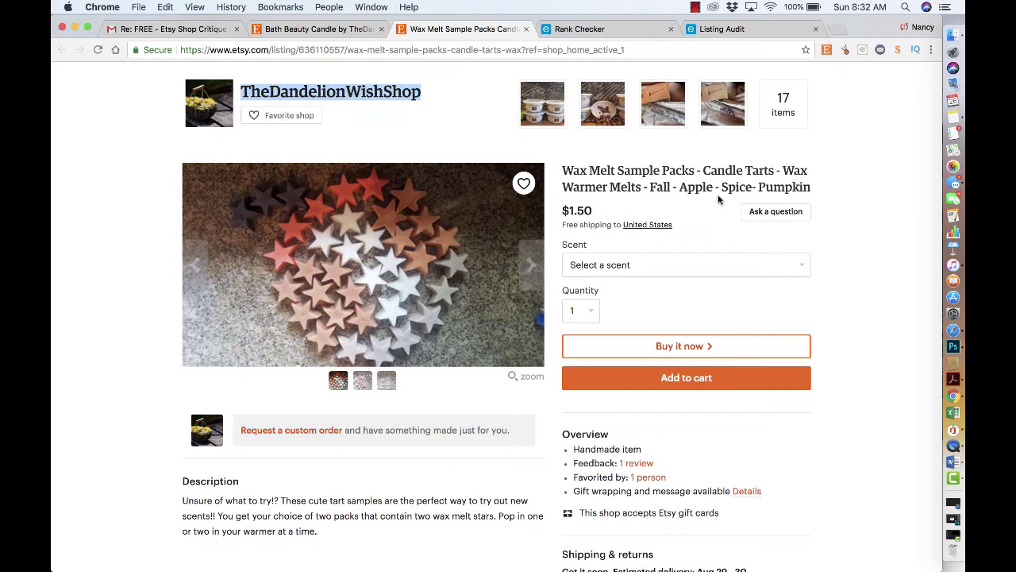
Step: Search Google for "light box" in a new tab and open the 16" x 16" Table Top Photo kit from efavormart
left_click(835, 29)
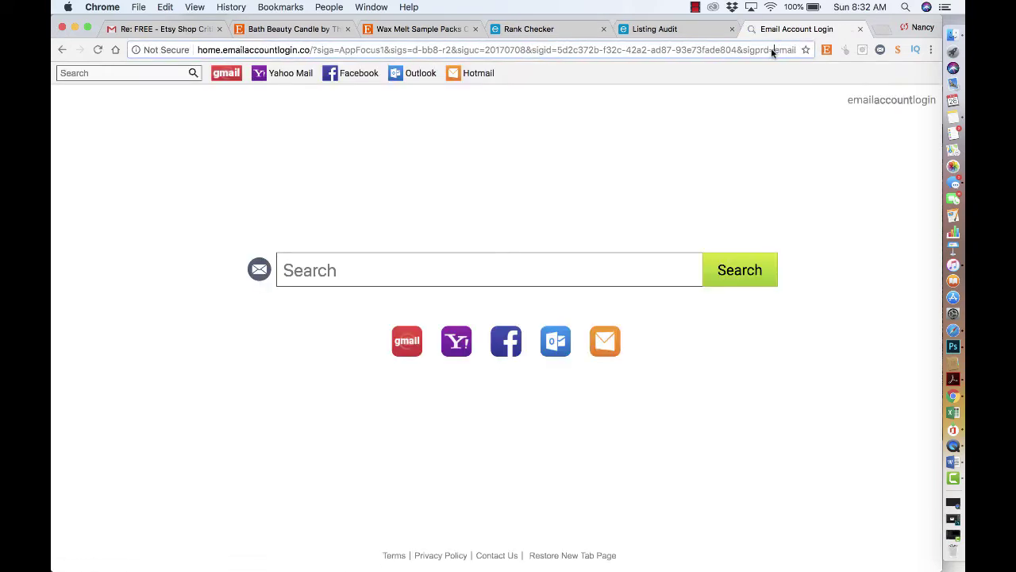
left_click(771, 50)
type("google.com")
key("Return")
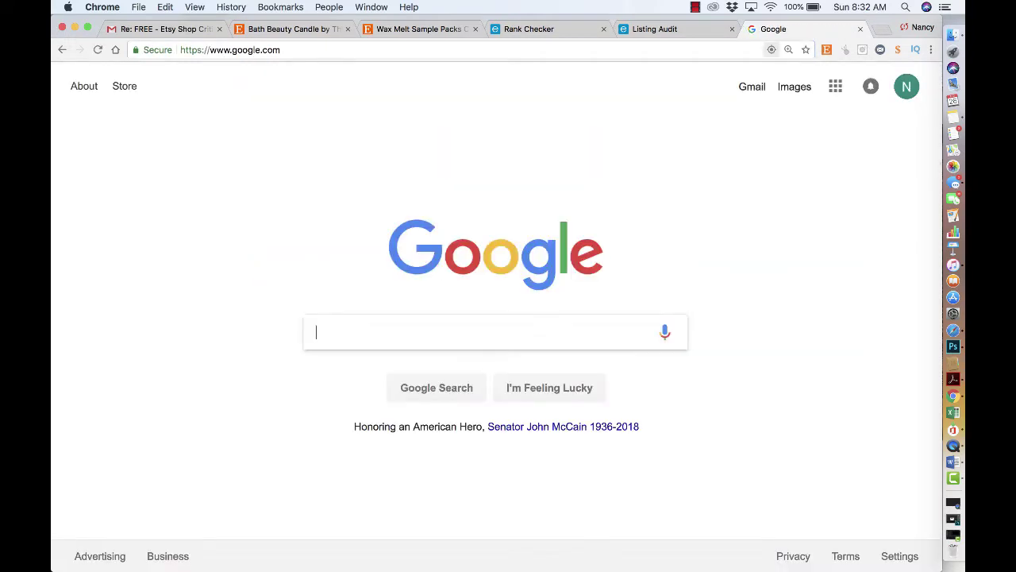
type("light bo")
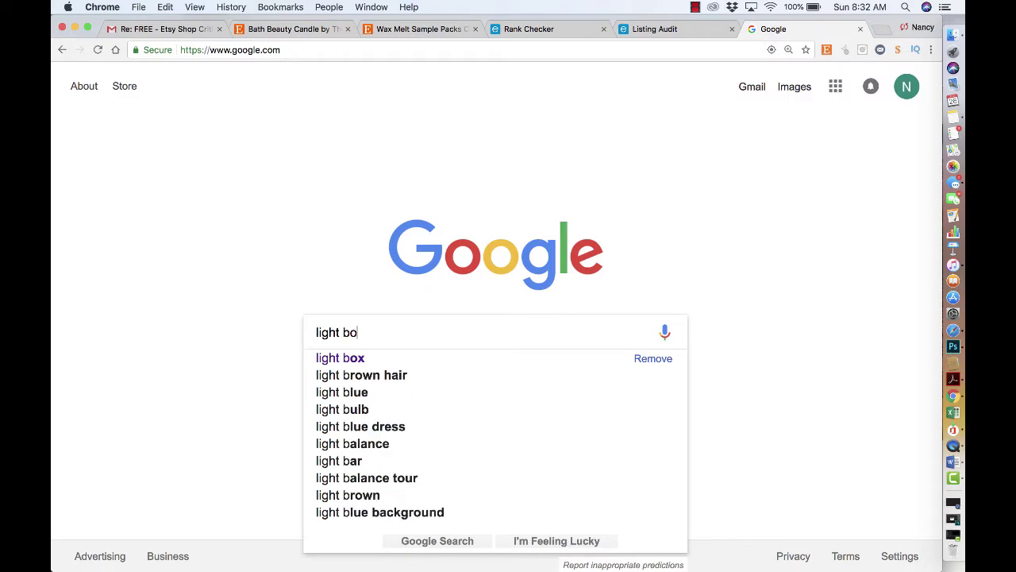
type("x")
key("Return")
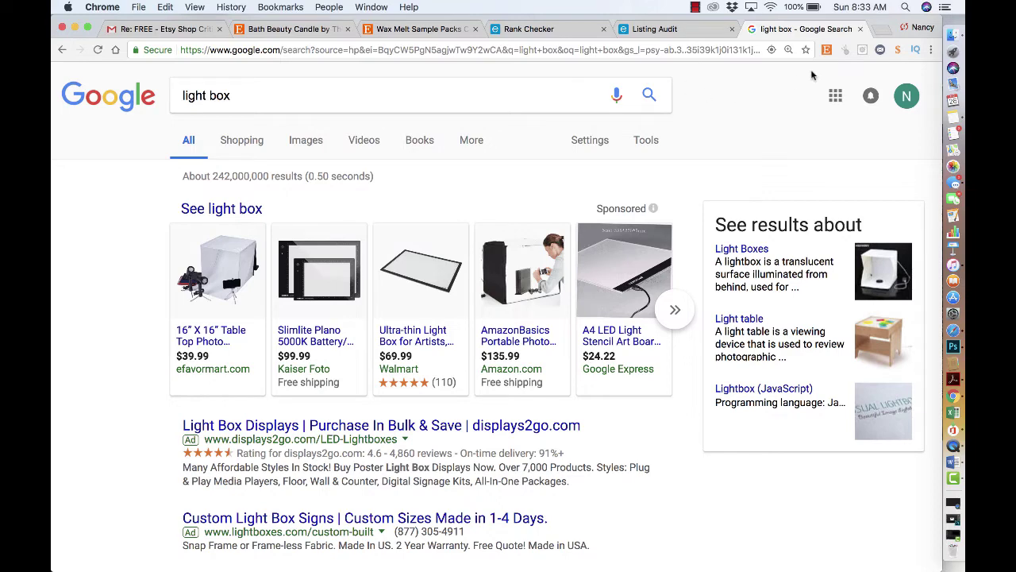
left_click(237, 272)
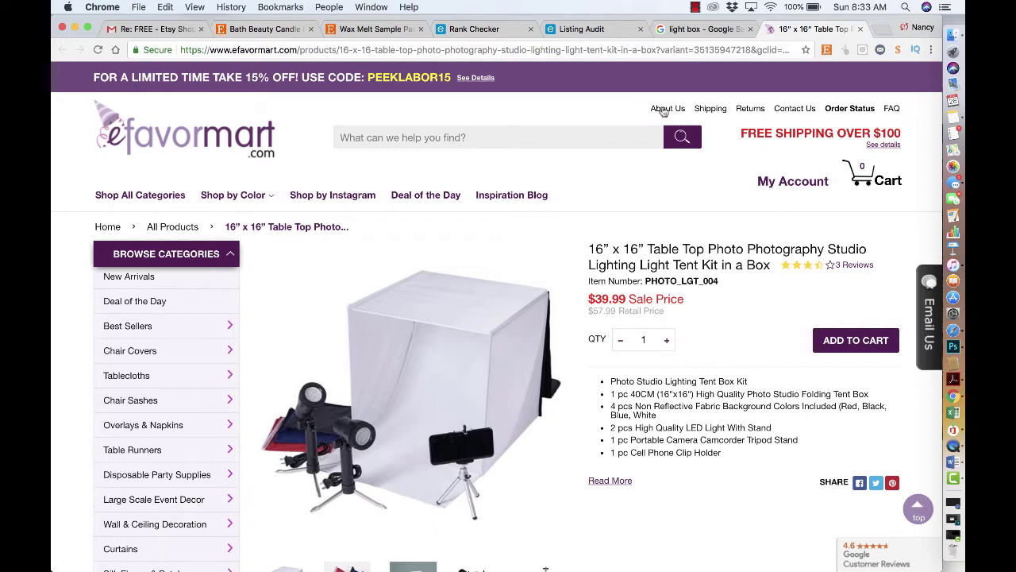
Step: Go back to the Wax Melt Sample Packs listing and view its photos, ending on the first one
left_click(682, 46)
left_click(687, 30)
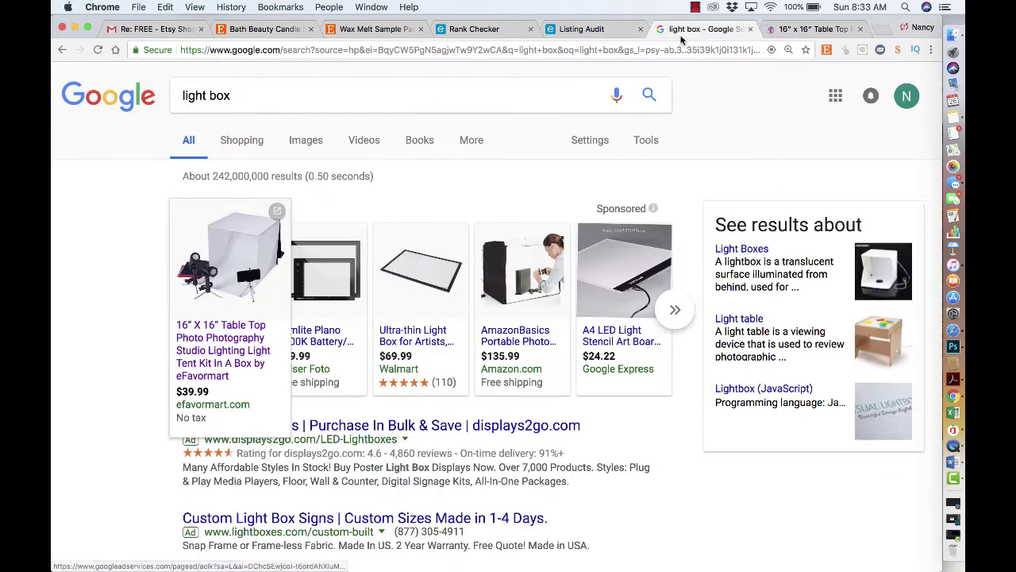
left_click(495, 30)
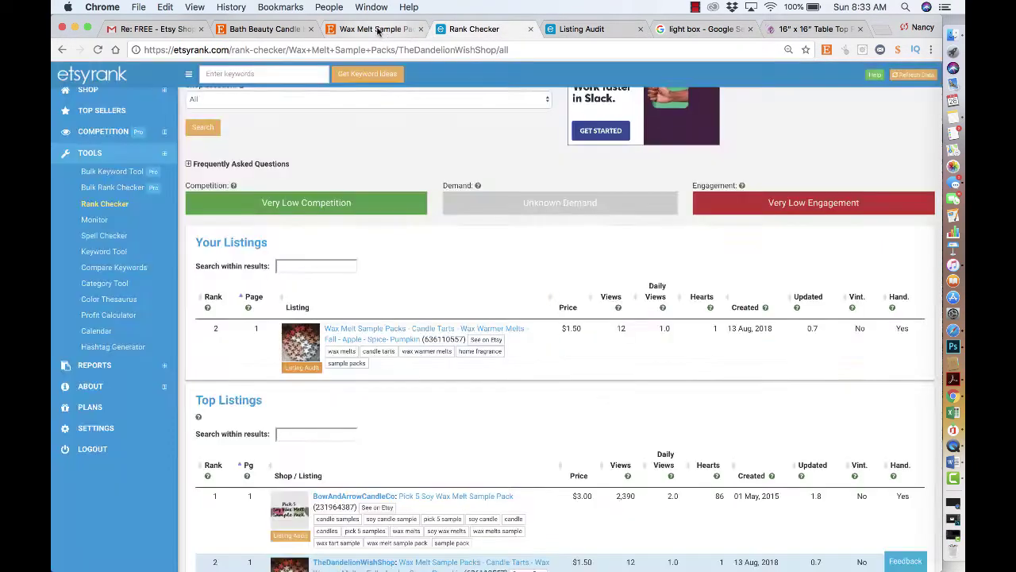
left_click(377, 28)
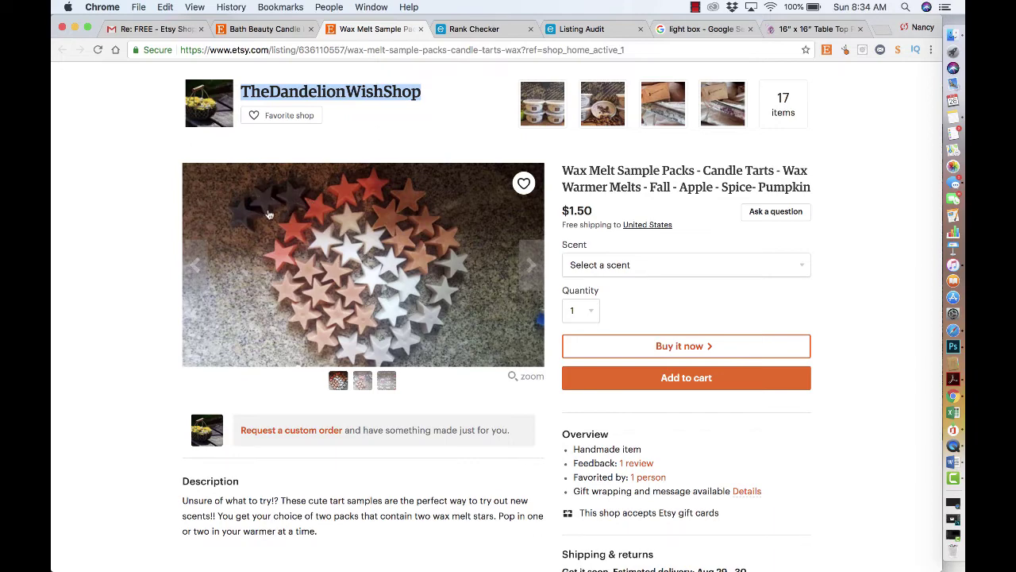
left_click(526, 276)
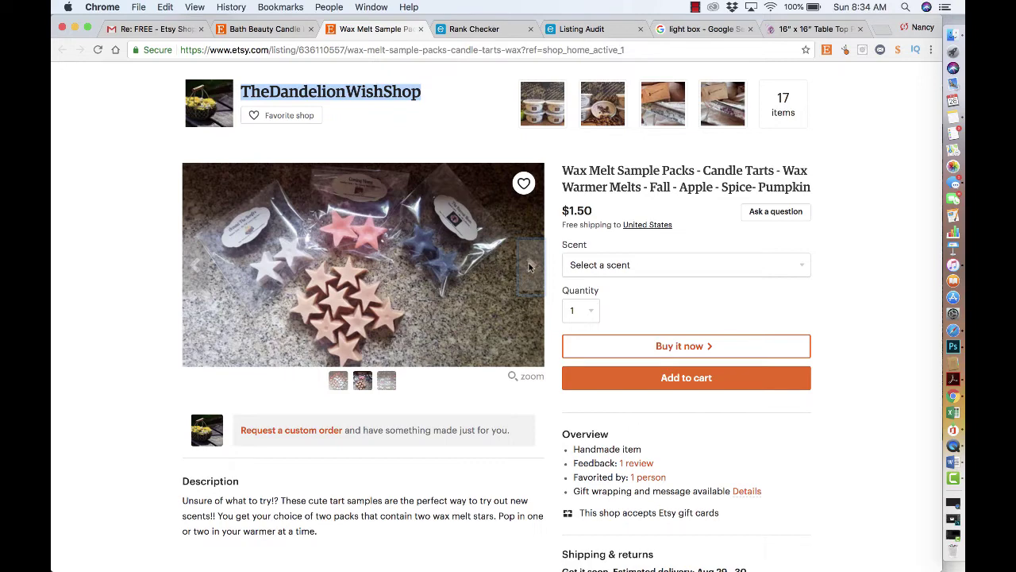
left_click(530, 266)
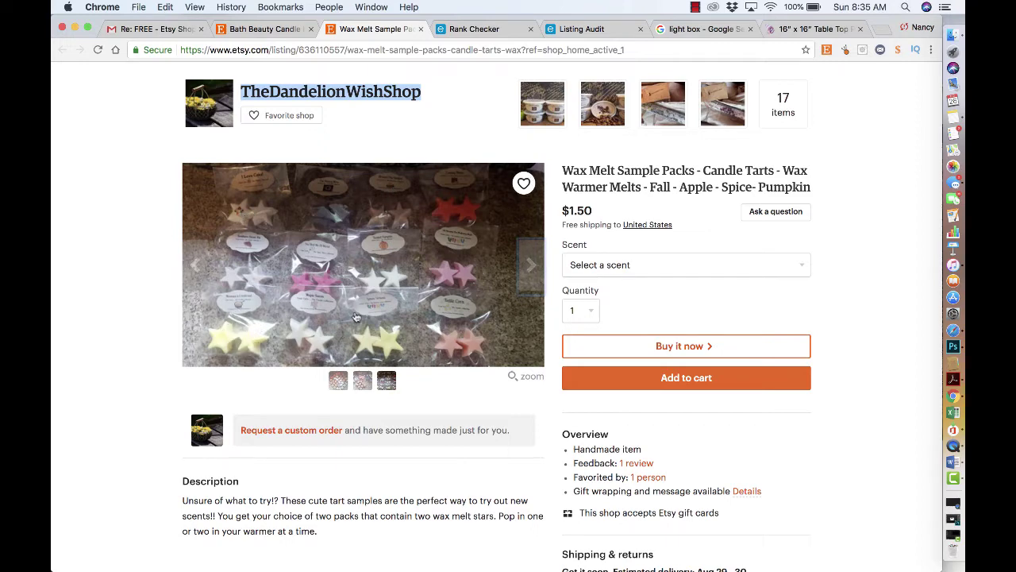
left_click(197, 267)
left_click(199, 267)
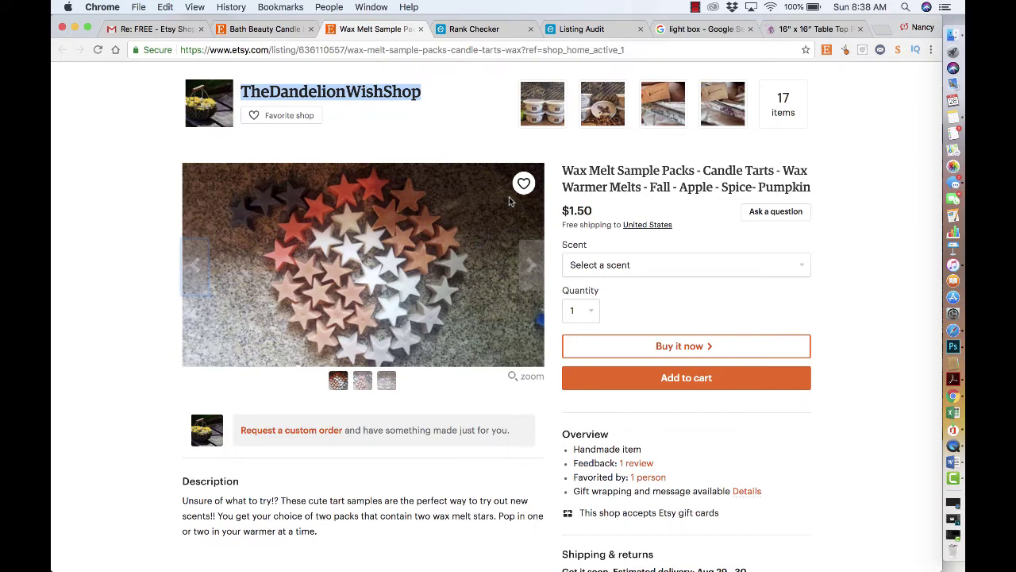
Step: Bring up the EtsyRank listing audit at its title and tag analysis and dismiss the notification covering it
left_click(498, 33)
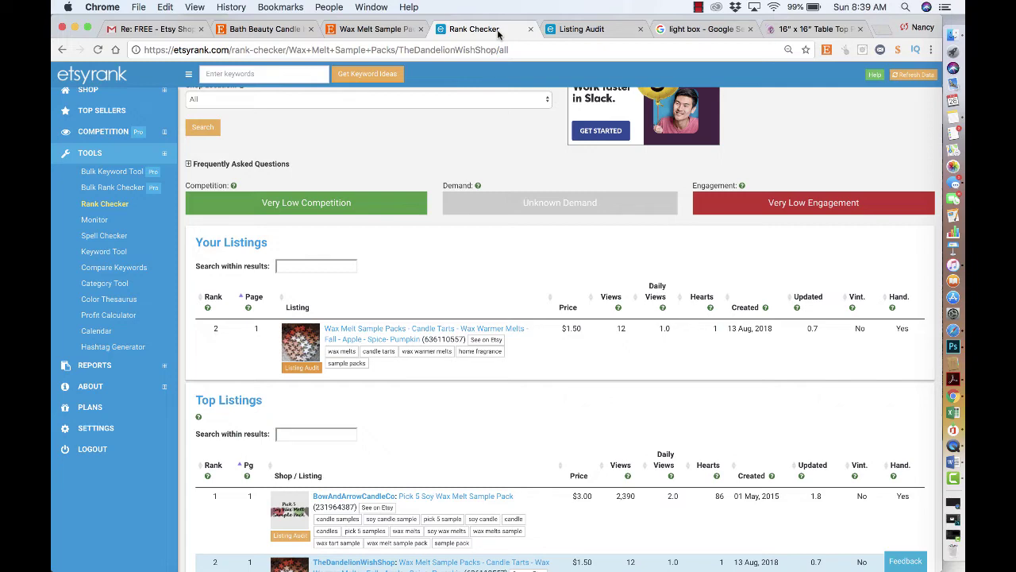
left_click(585, 29)
scroll(492, 212, "down", 1)
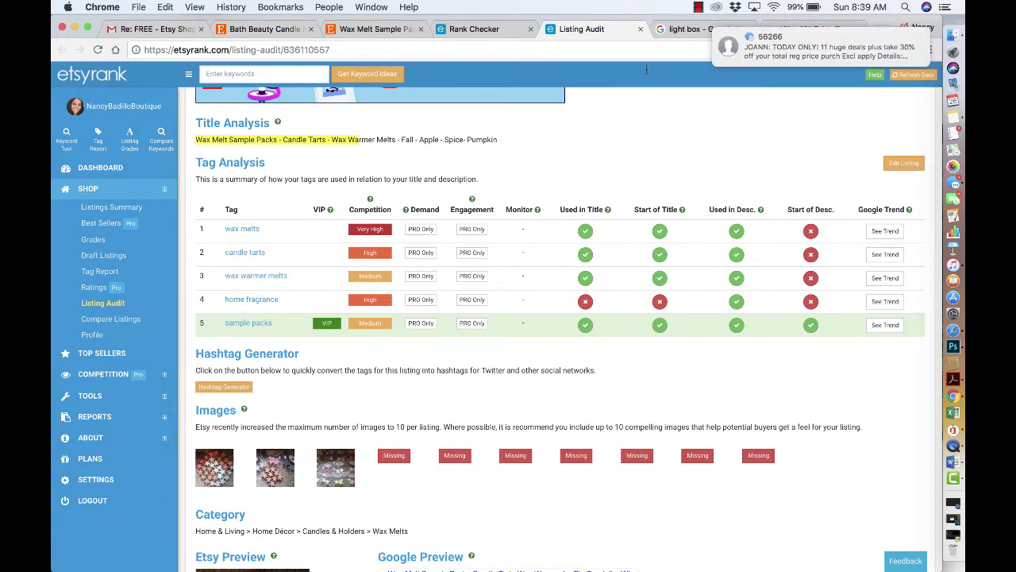
left_click(897, 36)
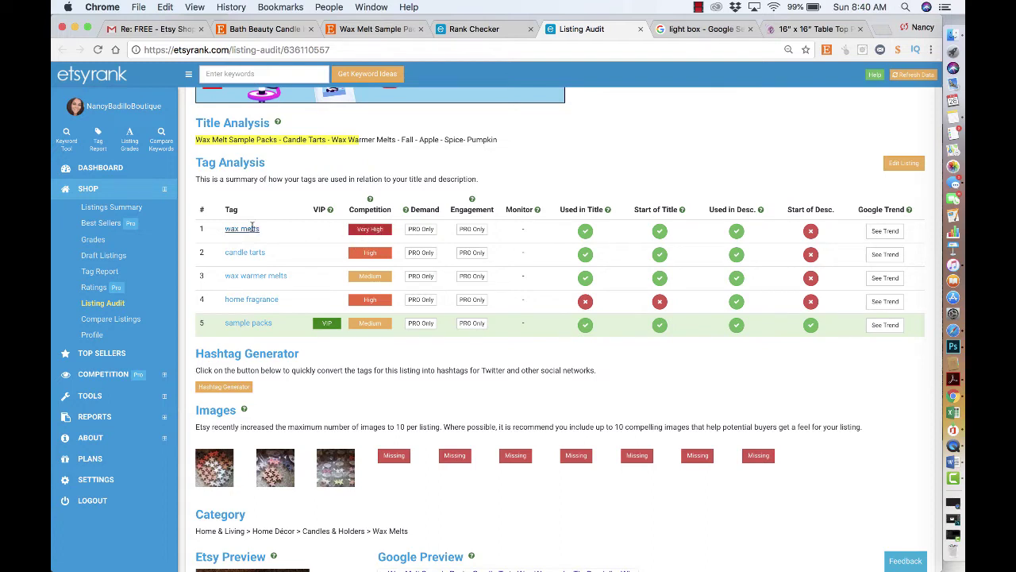
Step: Load etsy.com in place of the light tent product page and search it for the first audited tag, "wax melts"
left_click_drag(259, 228, 222, 227)
left_click(810, 29)
left_click(625, 49)
type("etsy.com")
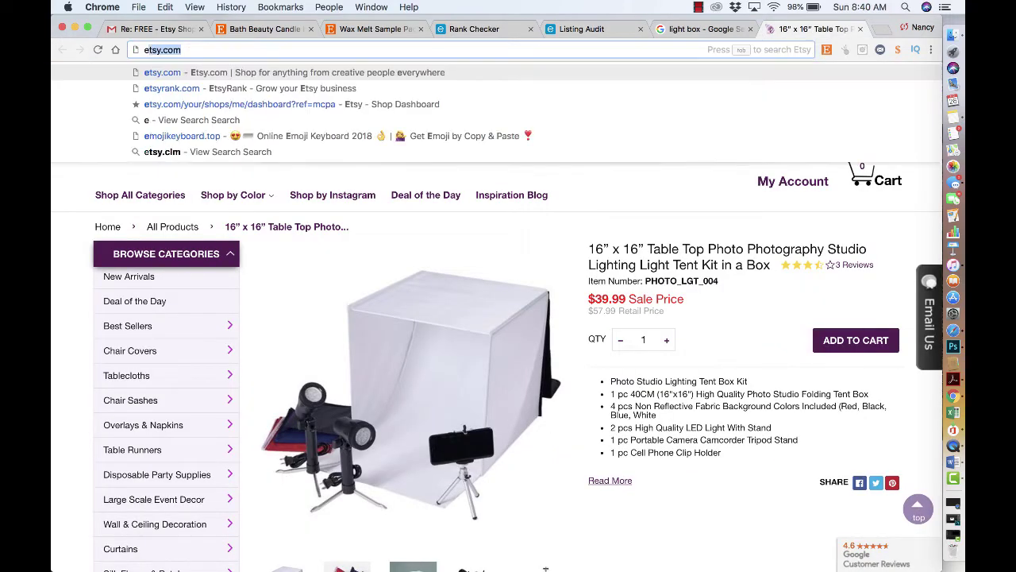
key("Return")
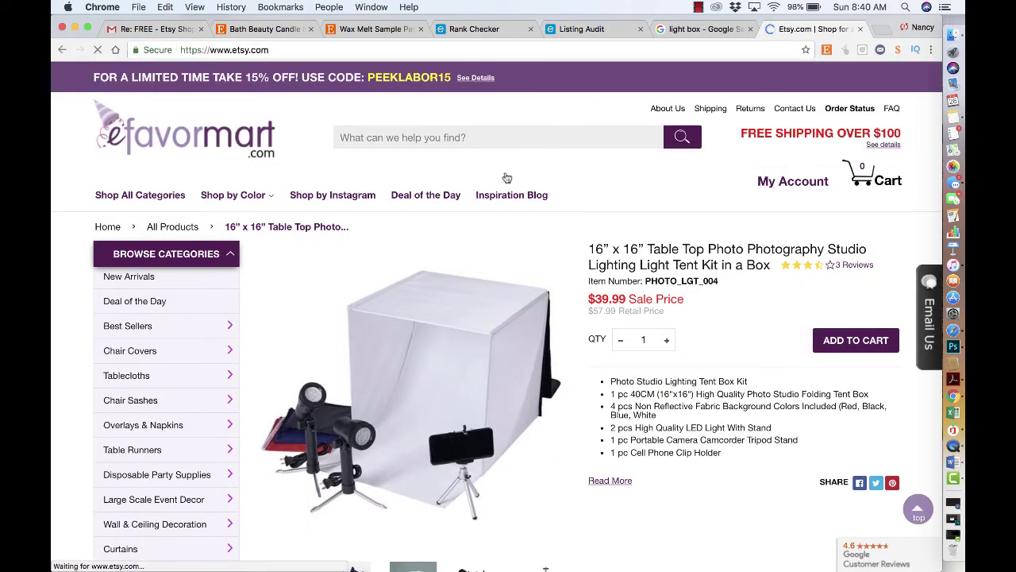
type("wax melts")
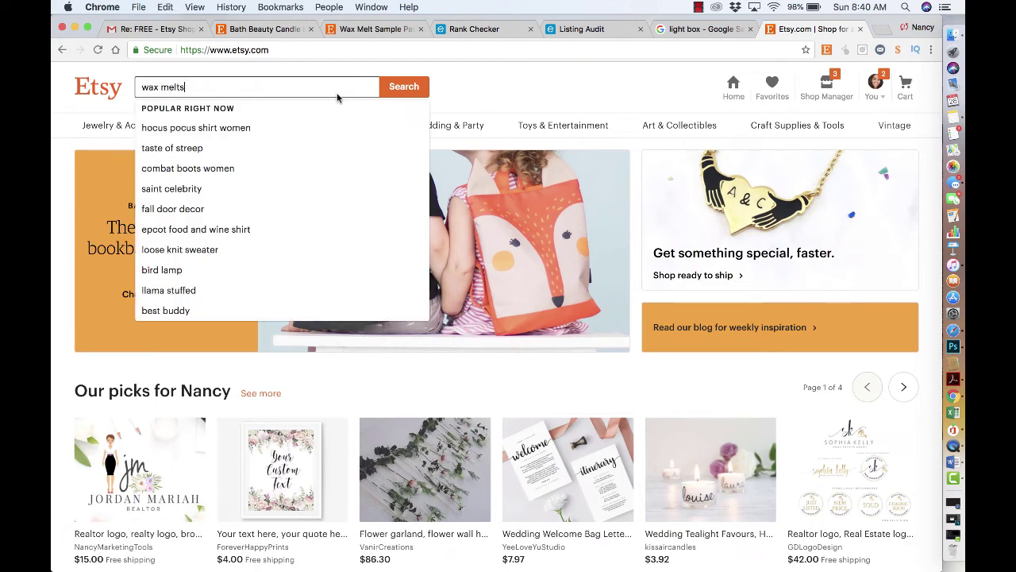
left_click(414, 88)
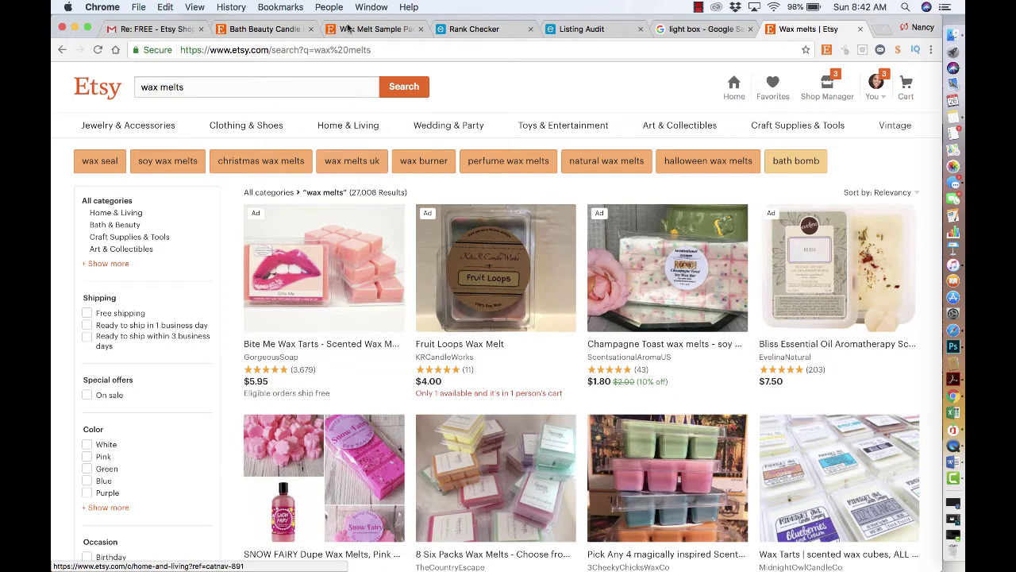
Step: Return to the listing audit and copy the "sample packs" tag from the tag analysis
left_click(694, 32)
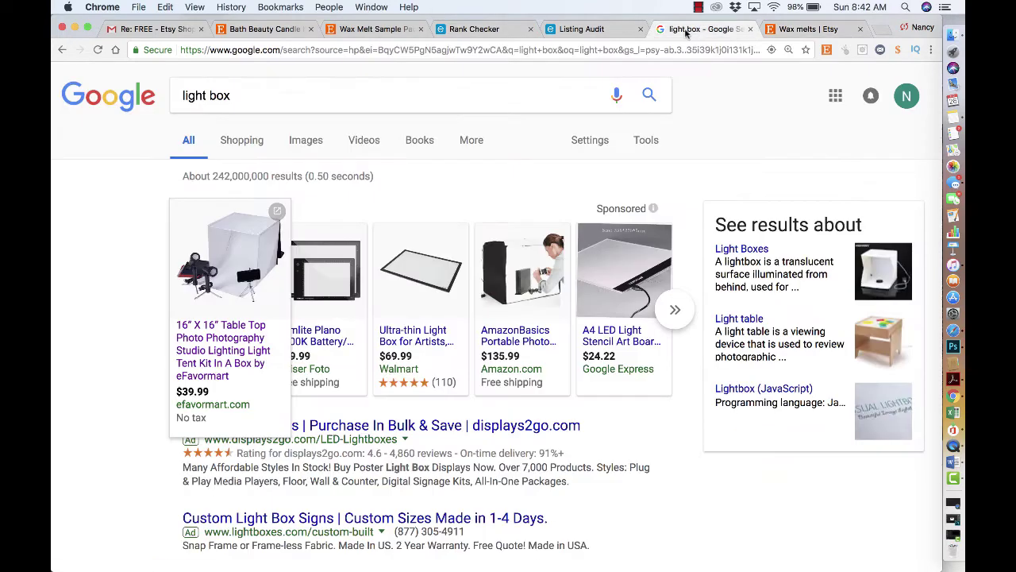
left_click(595, 30)
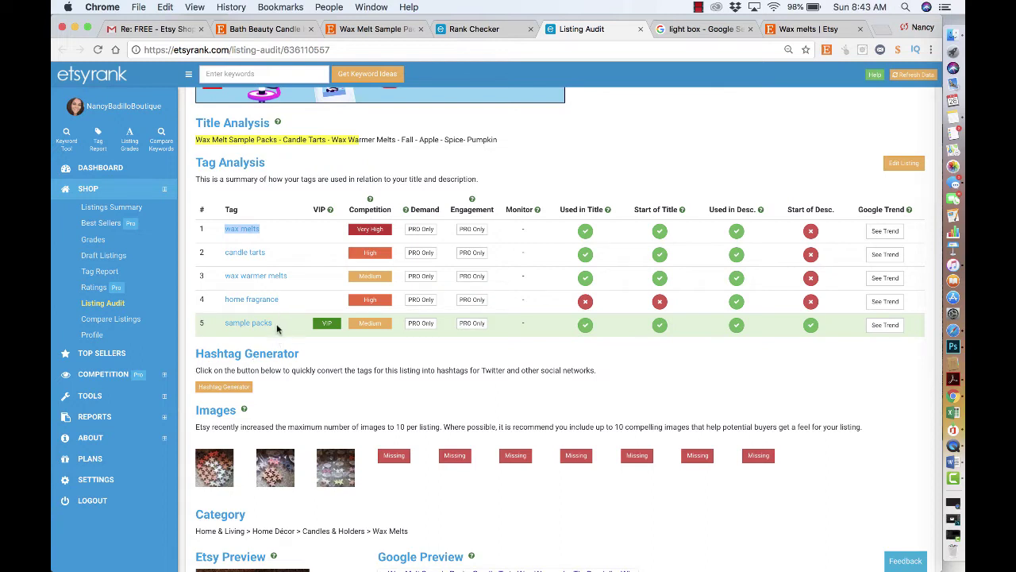
left_click(276, 326)
left_click_drag(277, 323, 225, 322)
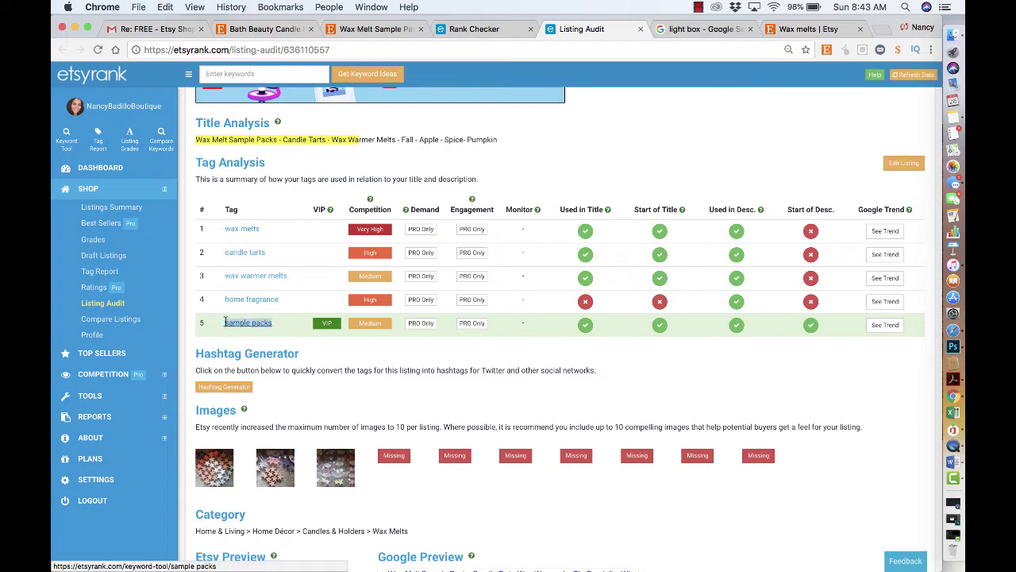
key("super+c")
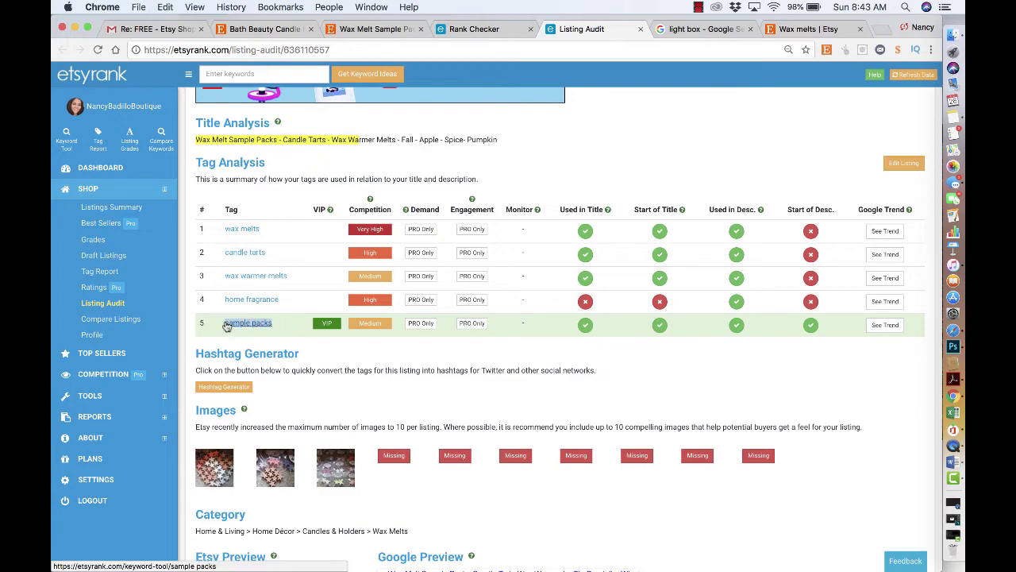
Step: Replace the Etsy search term with the copied tag "sample packs" and run the search
left_click(820, 34)
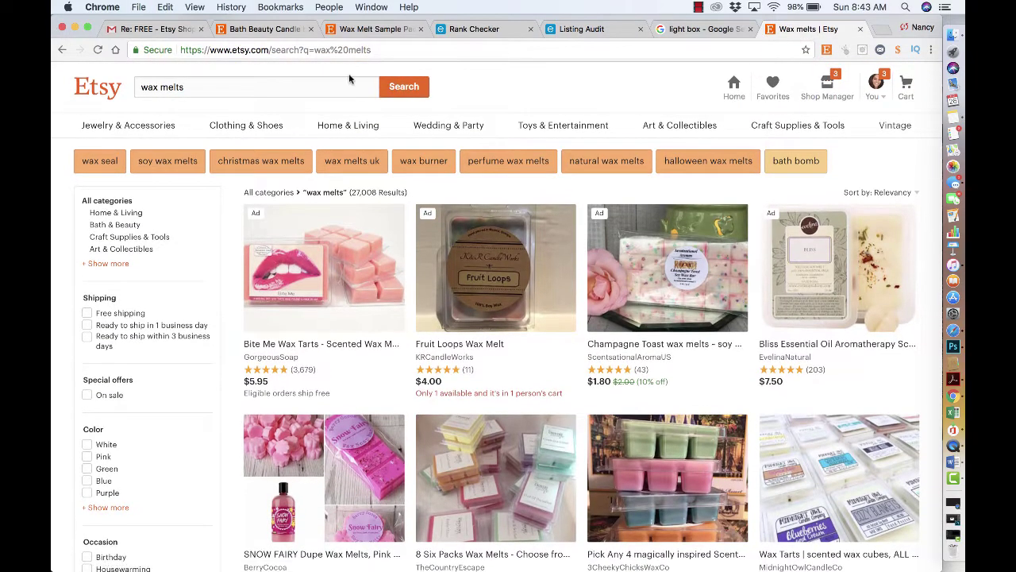
left_click(350, 77)
key("super+a")
key("BackSpace")
key("super+v")
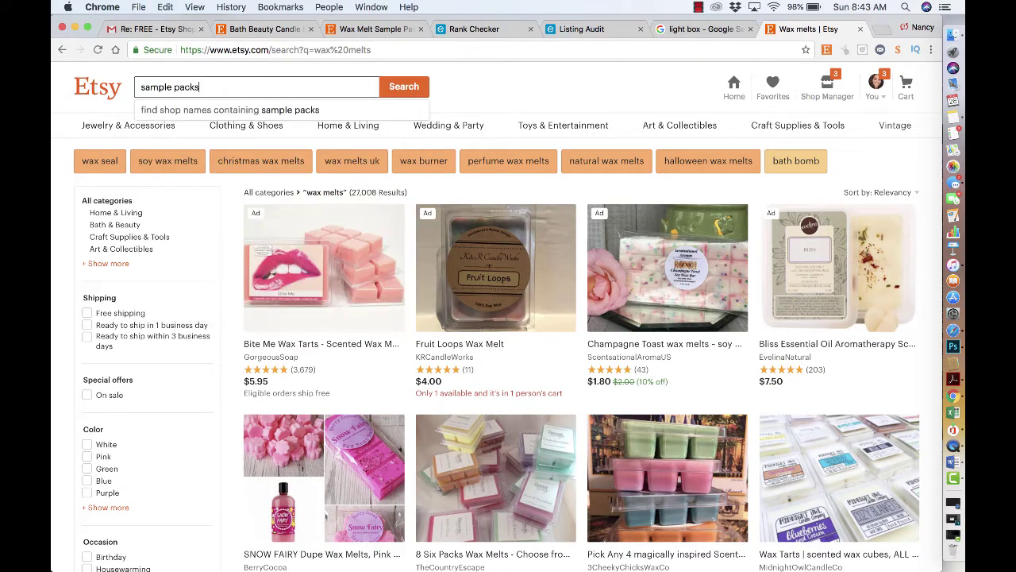
key("Return")
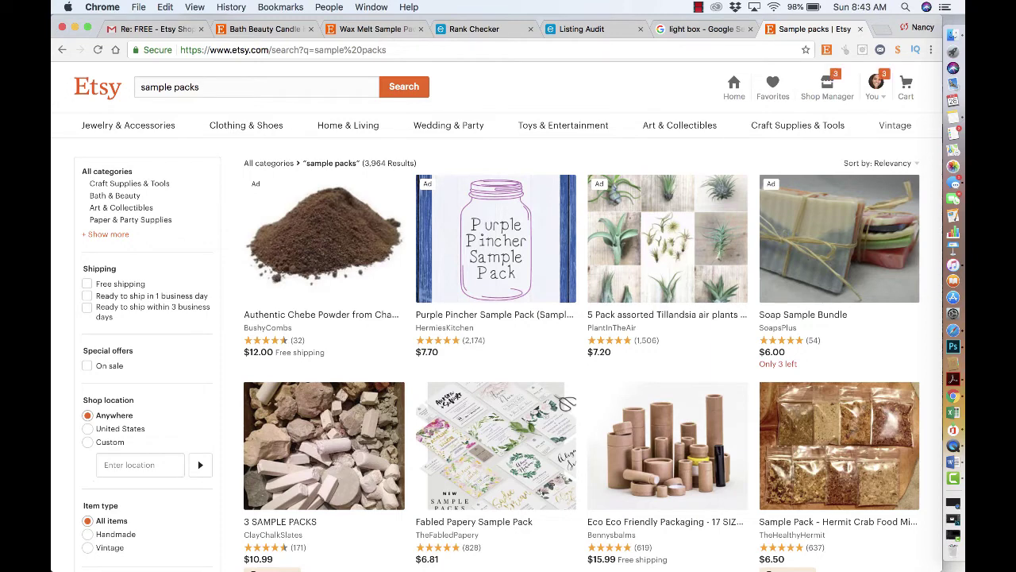
left_click(399, 85)
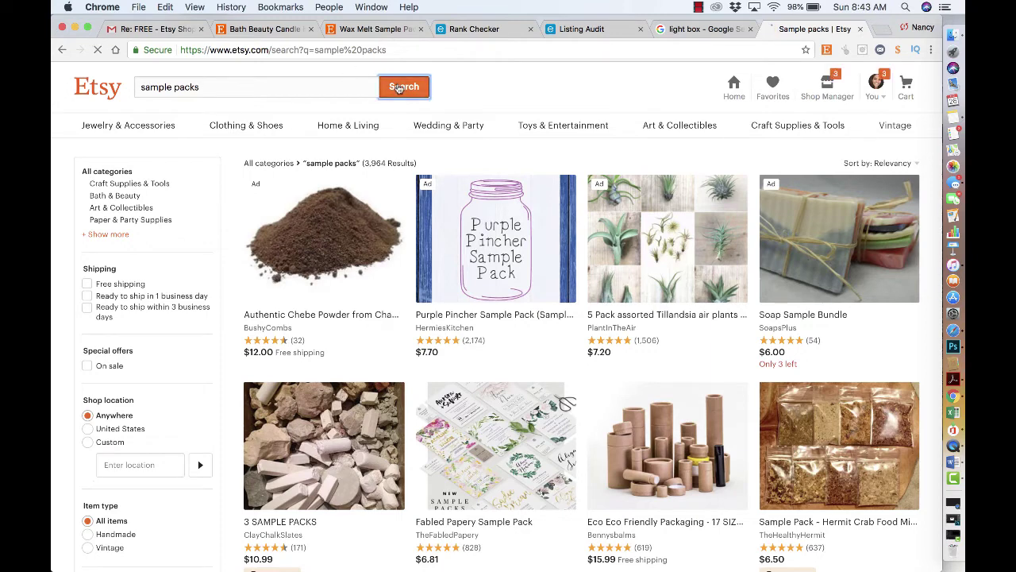
Step: Examine the kinds of products in the "sample packs" search results to judge the tag's relevance to wax melts
scroll(451, 187, "down", 3)
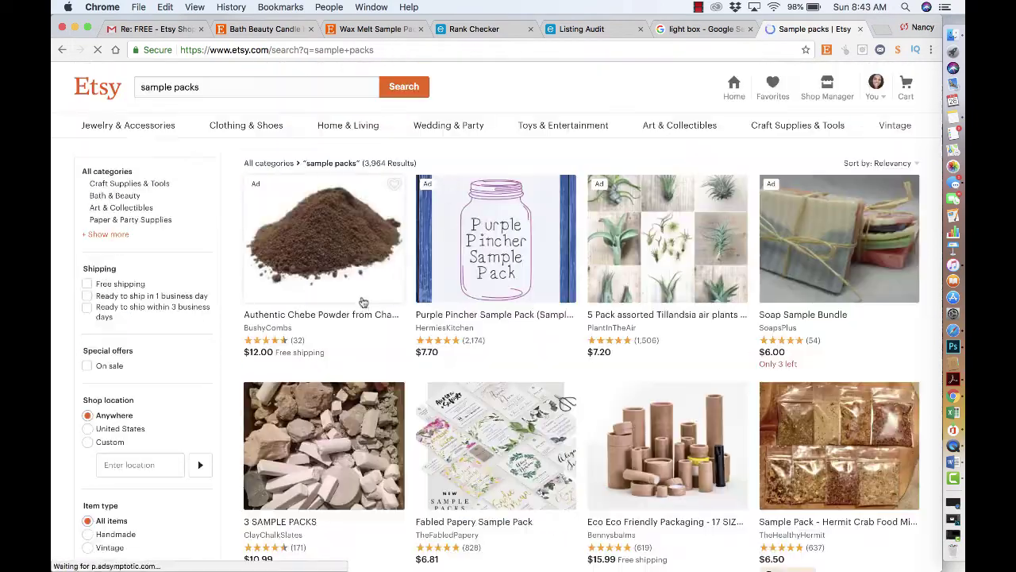
scroll(363, 273, "down", 1)
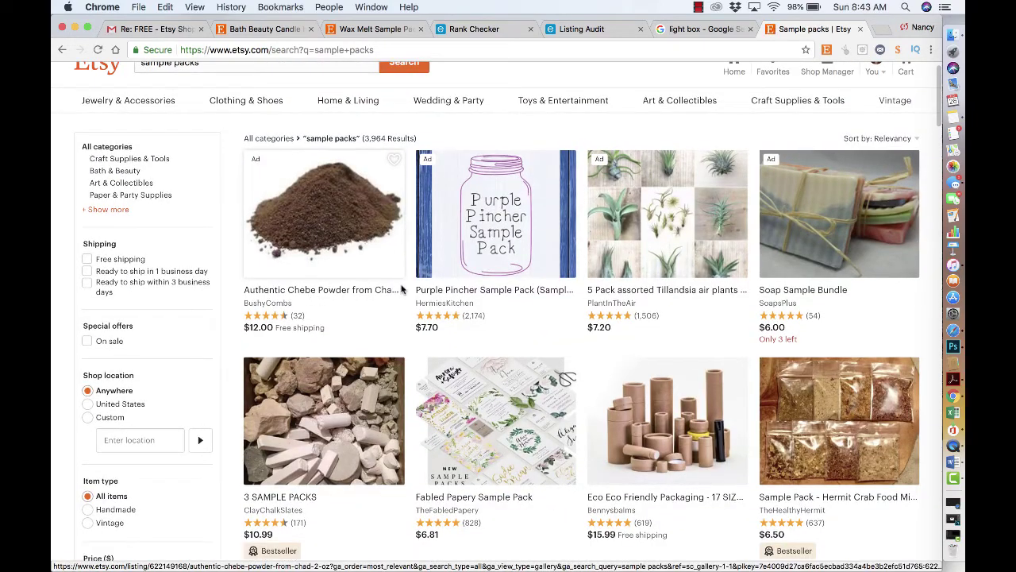
scroll(419, 291, "down", 3)
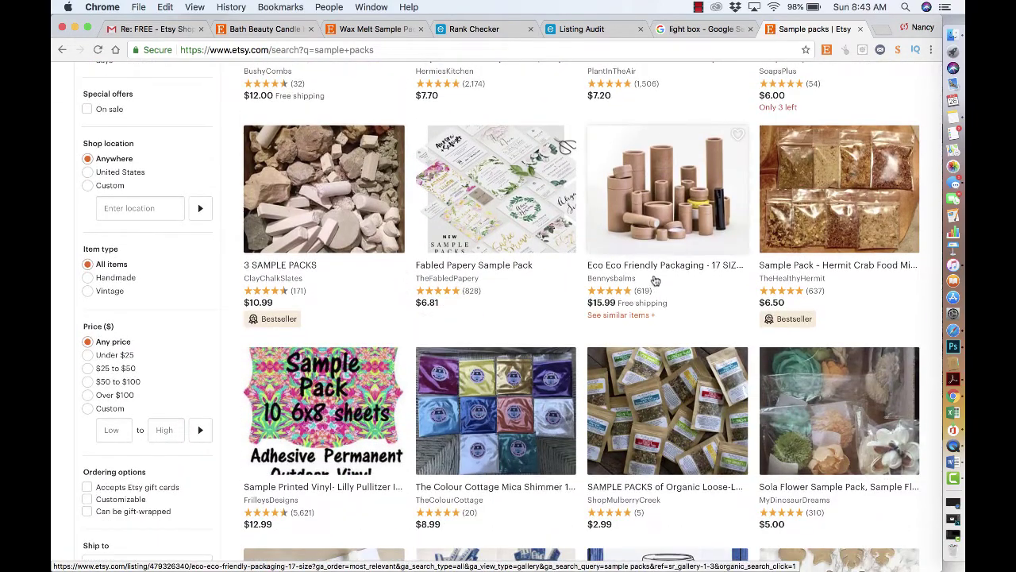
scroll(687, 274, "down", 1)
scroll(688, 273, "down", 4)
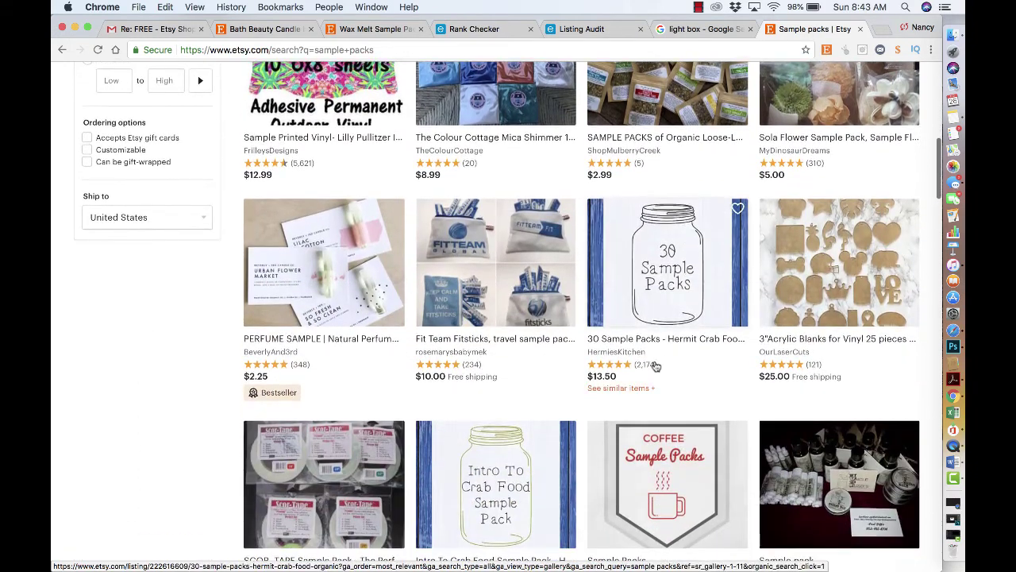
scroll(531, 364, "down", 4)
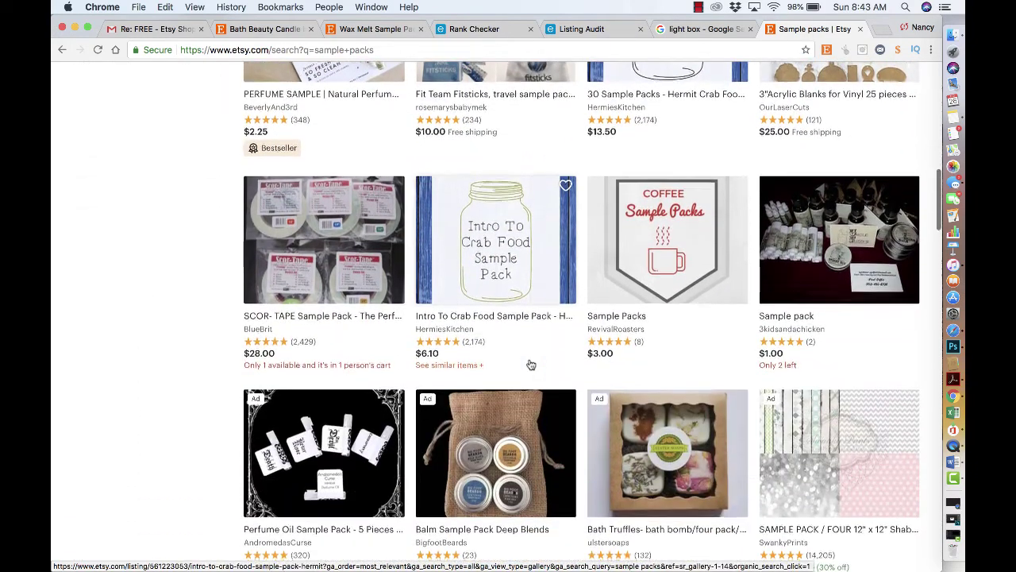
scroll(492, 329, "down", 2)
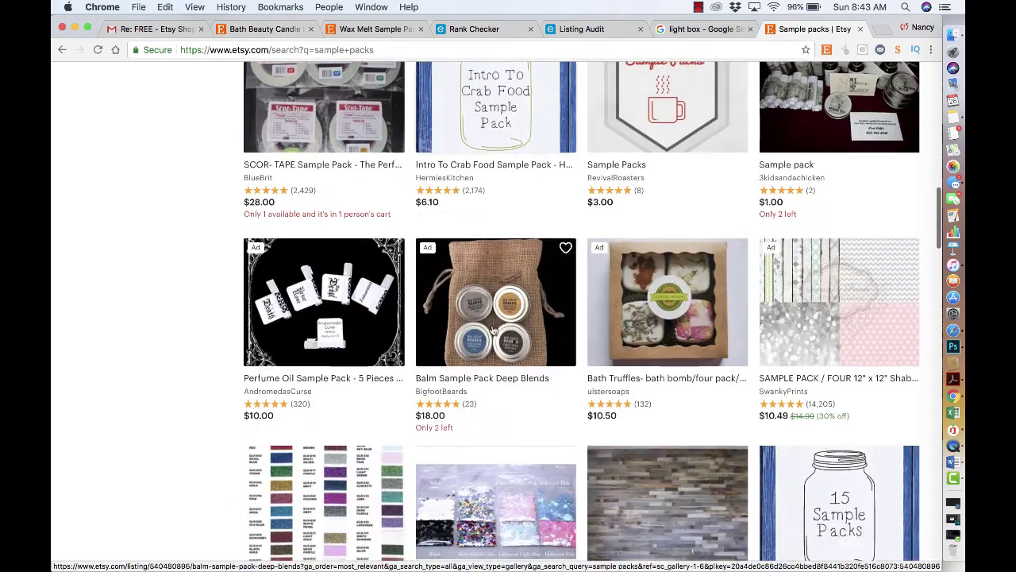
scroll(372, 404, "down", 2)
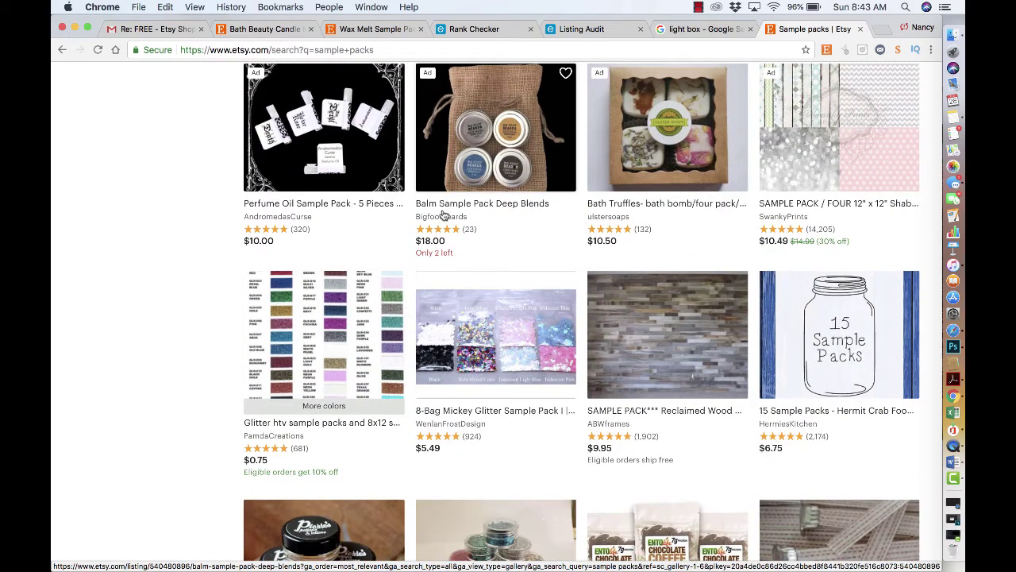
Step: Check further down the "sample packs" results for wax melt listings among the other products, and return to the first results
scroll(476, 274, "down", 4)
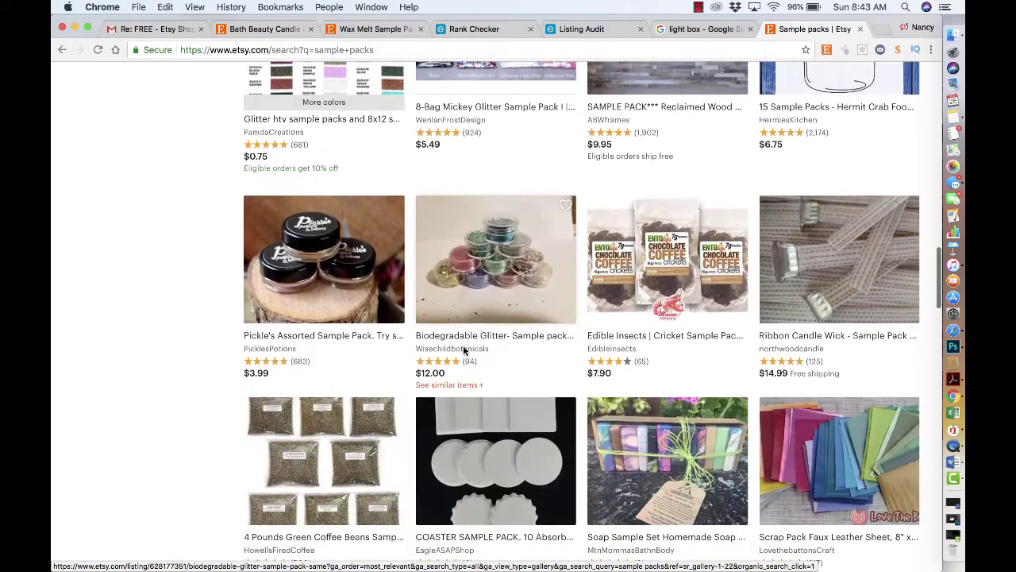
scroll(476, 363, "down", 3)
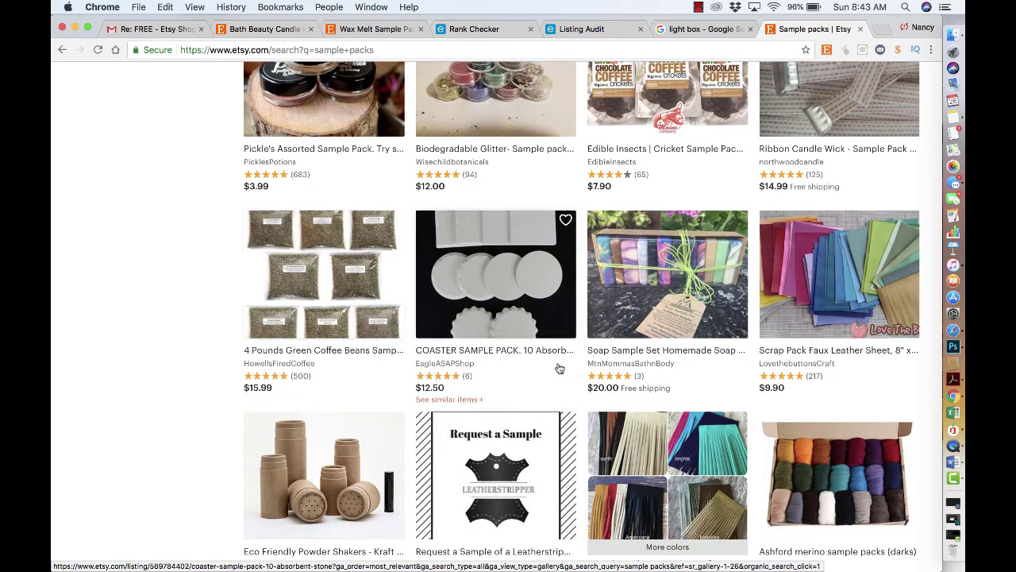
scroll(556, 363, "down", 8)
scroll(559, 368, "up", 8)
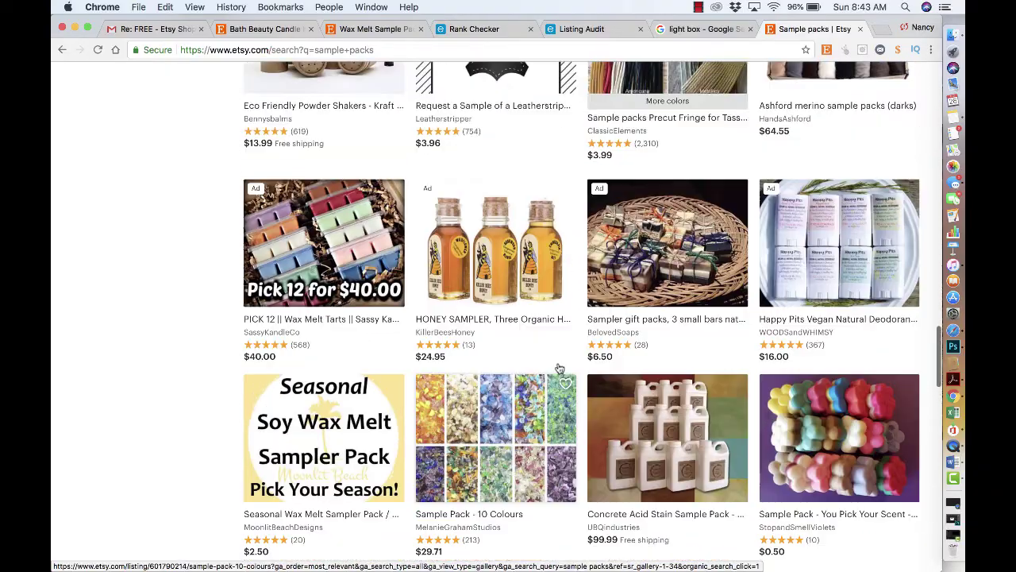
scroll(558, 367, "up", 15)
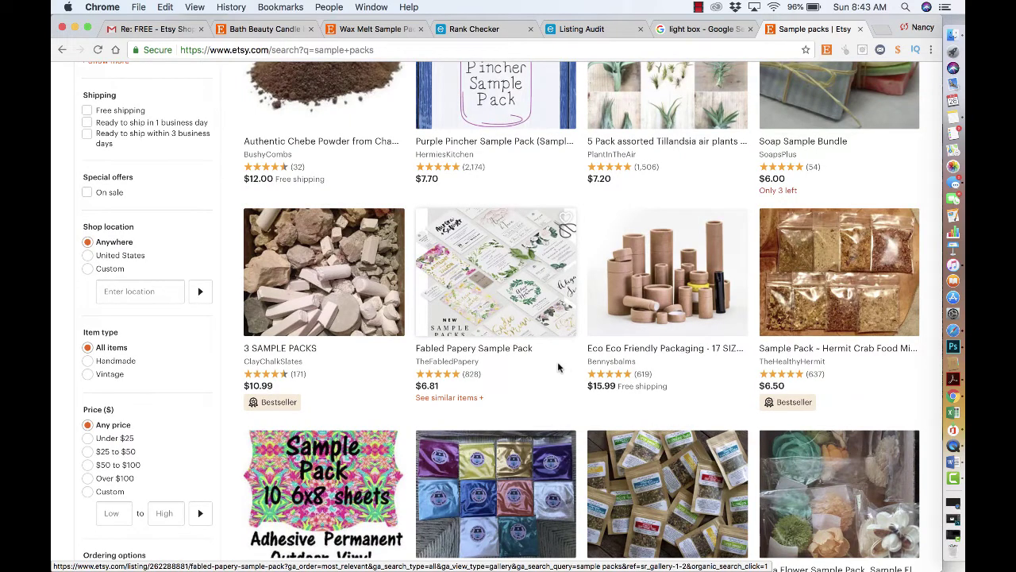
scroll(558, 368, "up", 3)
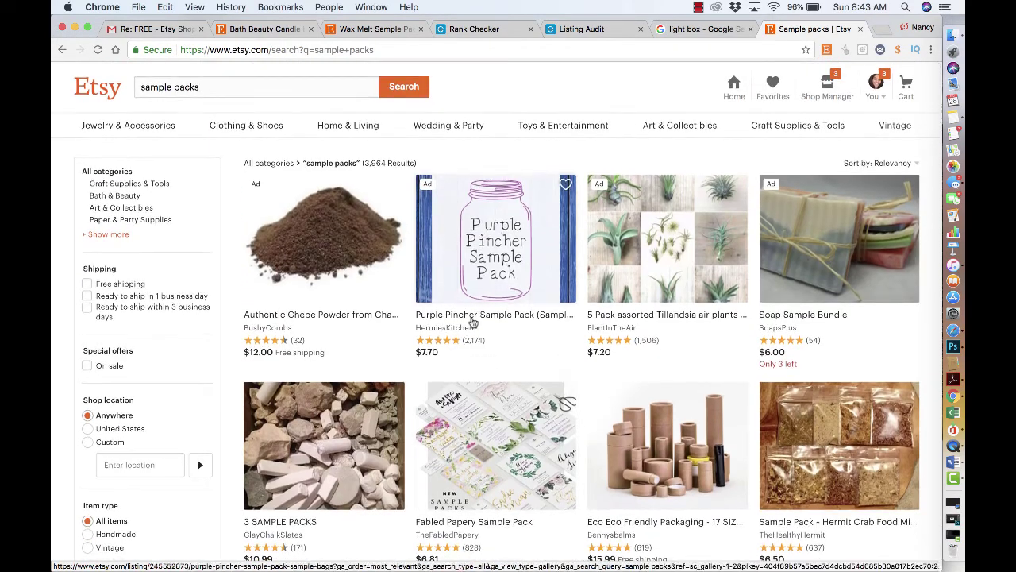
Step: Return to the listing audit and get EtsyRank keyword ideas for "wax melt sample packs"
left_click(684, 30)
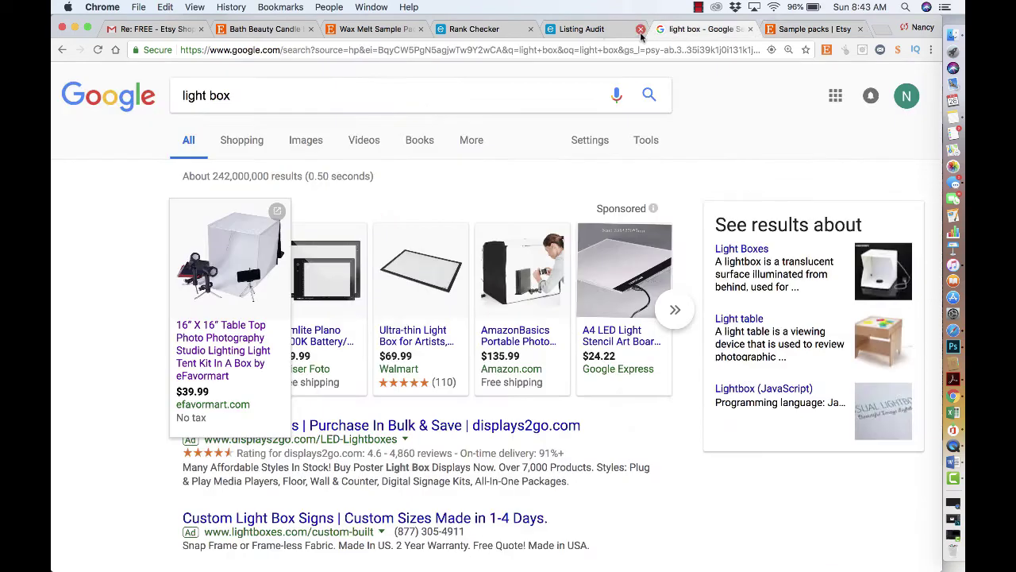
left_click(600, 29)
left_click(491, 28)
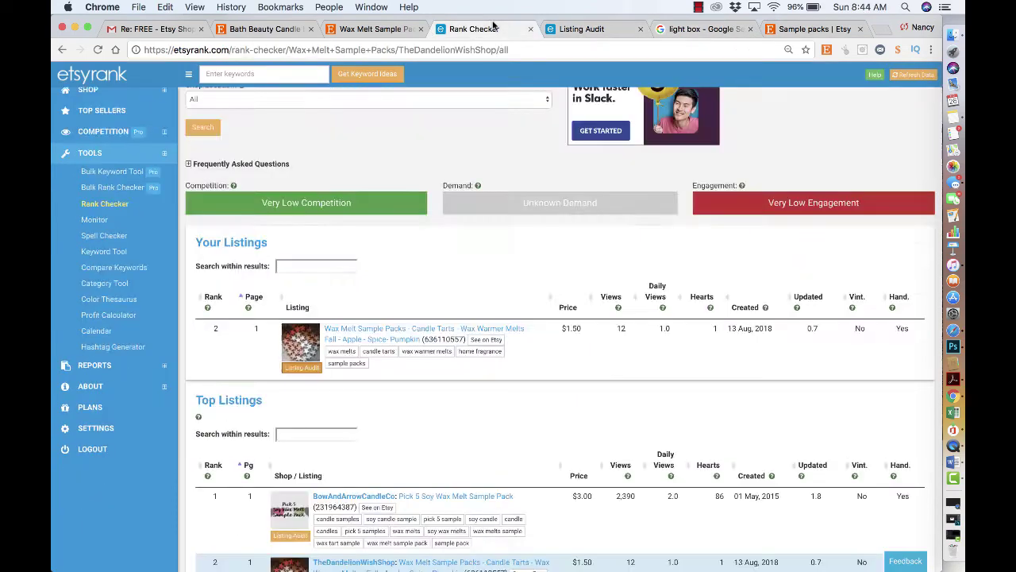
left_click(405, 30)
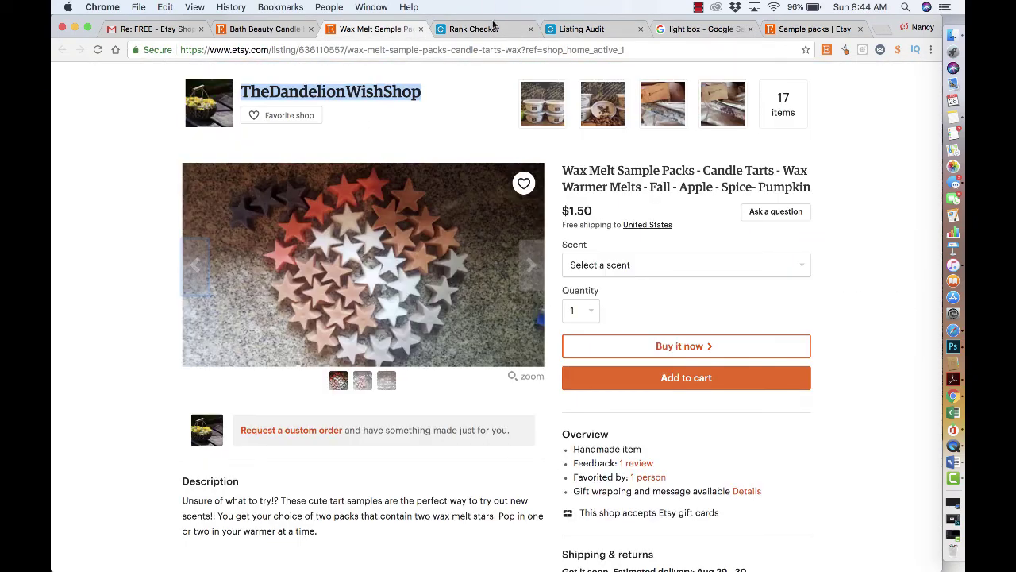
left_click(595, 29)
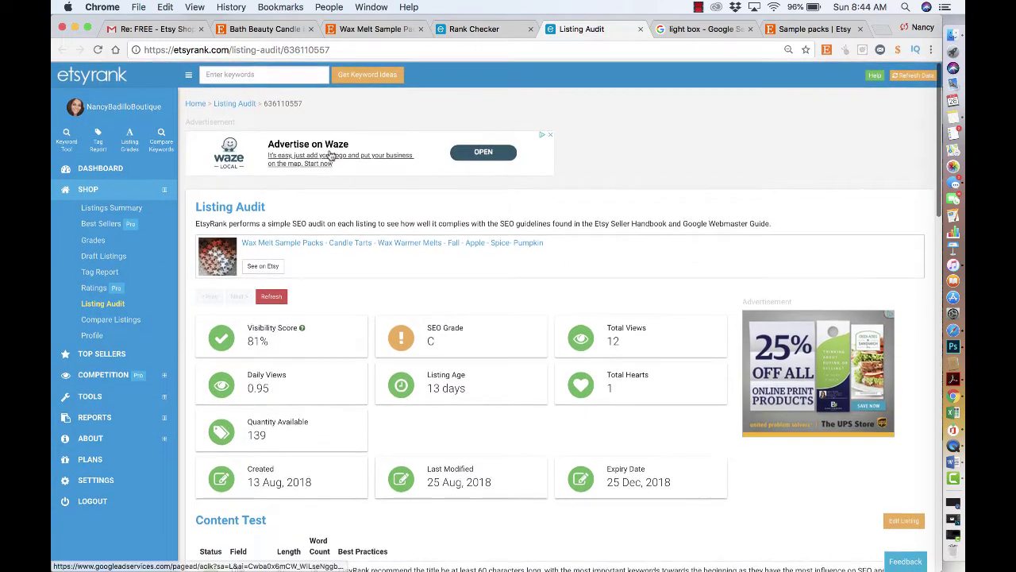
left_click(295, 75)
type("wa")
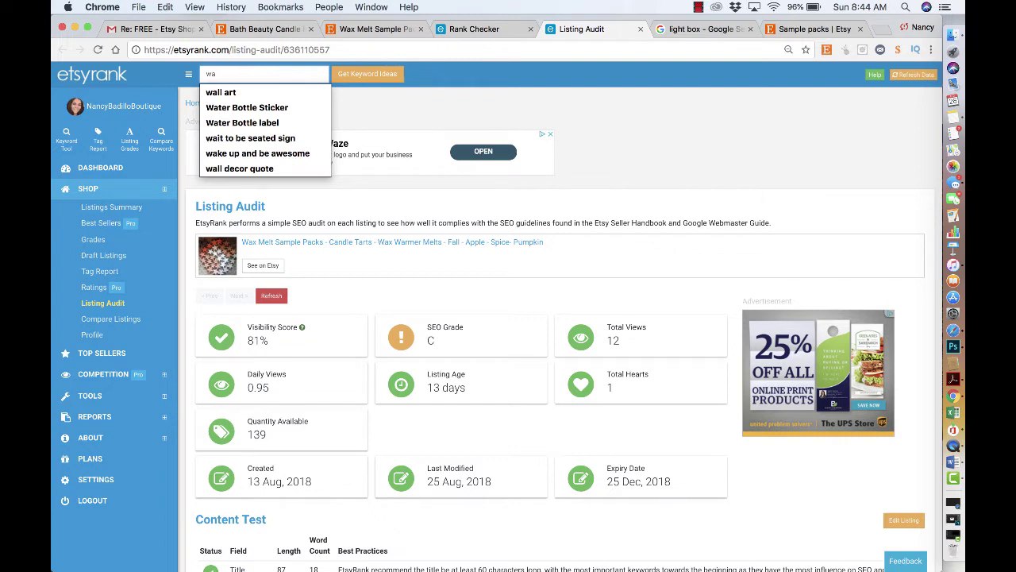
type("x melt sample packs")
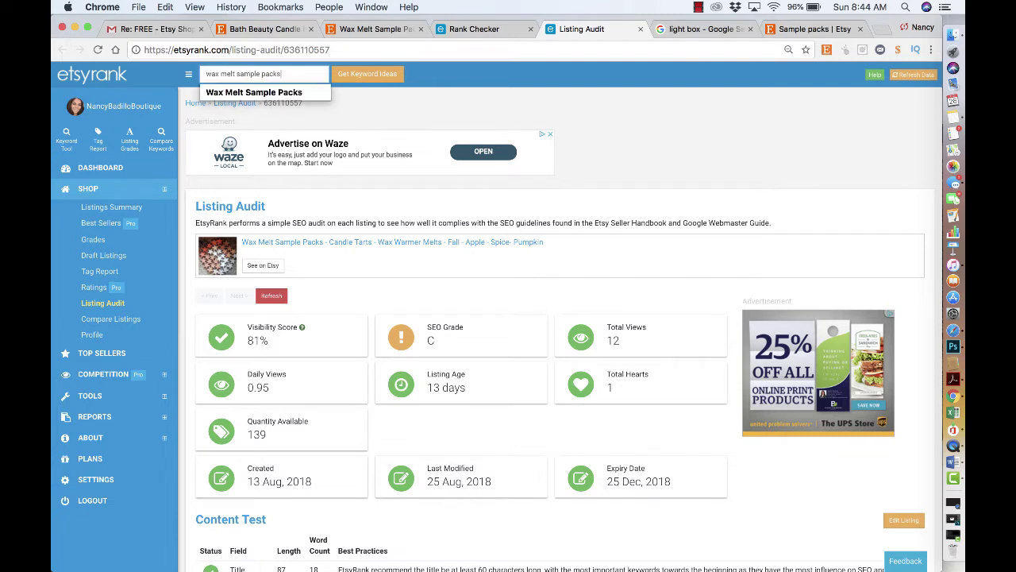
key("Return")
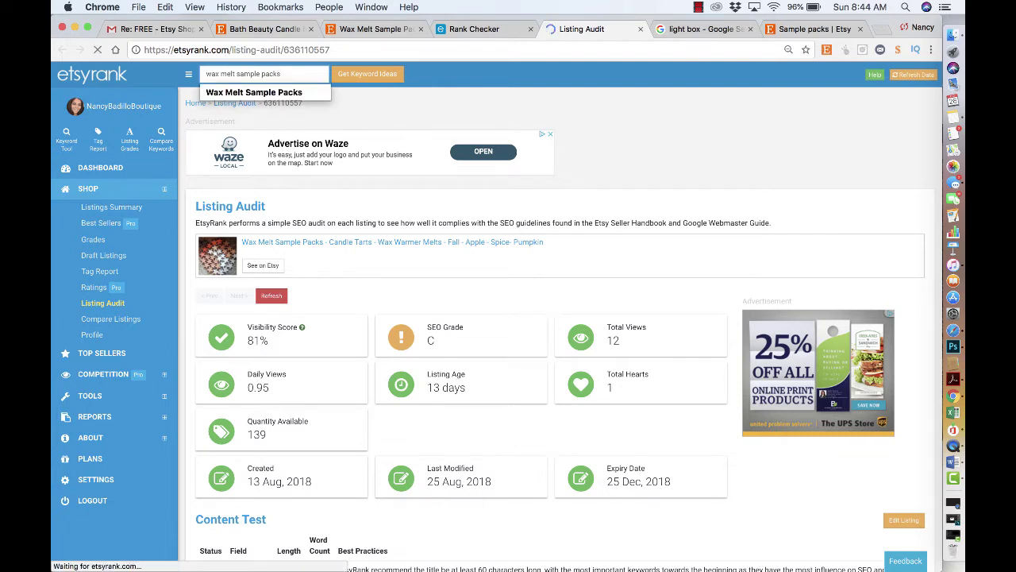
left_click(354, 75)
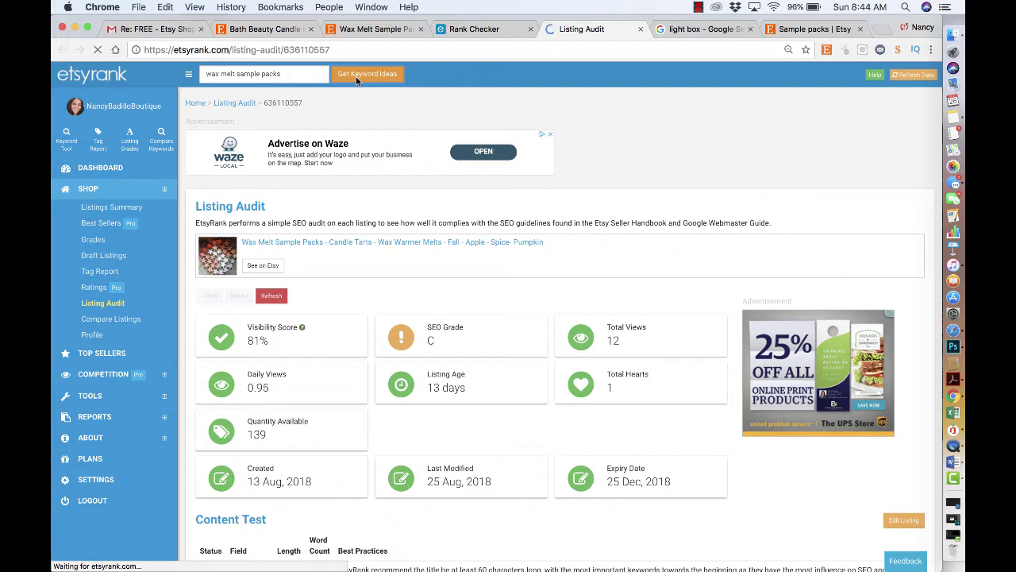
Step: Review the related tags for "wax melt sample packs" from page 1 through page 8, comparing their relevance and competition levels
scroll(364, 180, "down", 7)
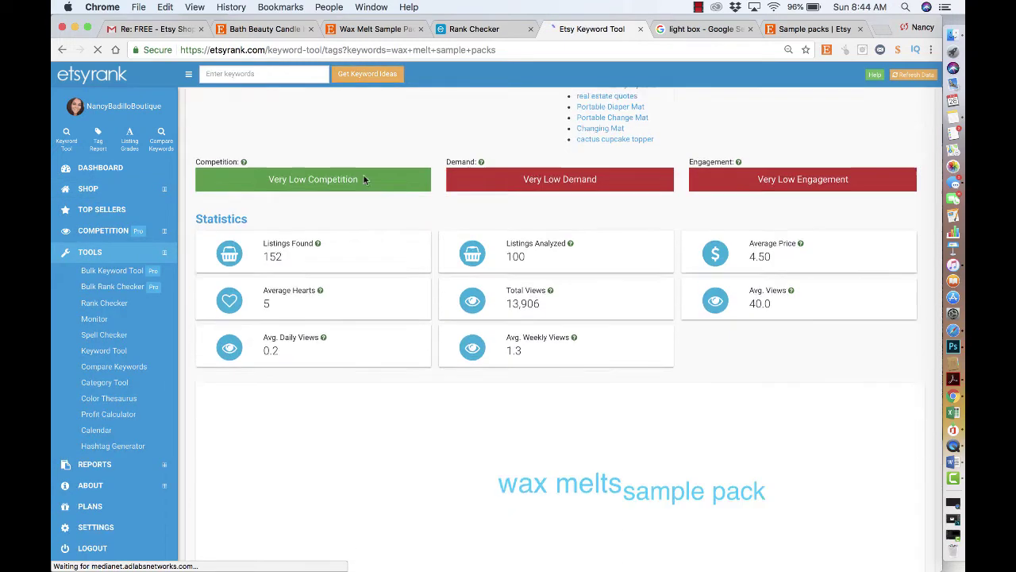
scroll(364, 180, "down", 3)
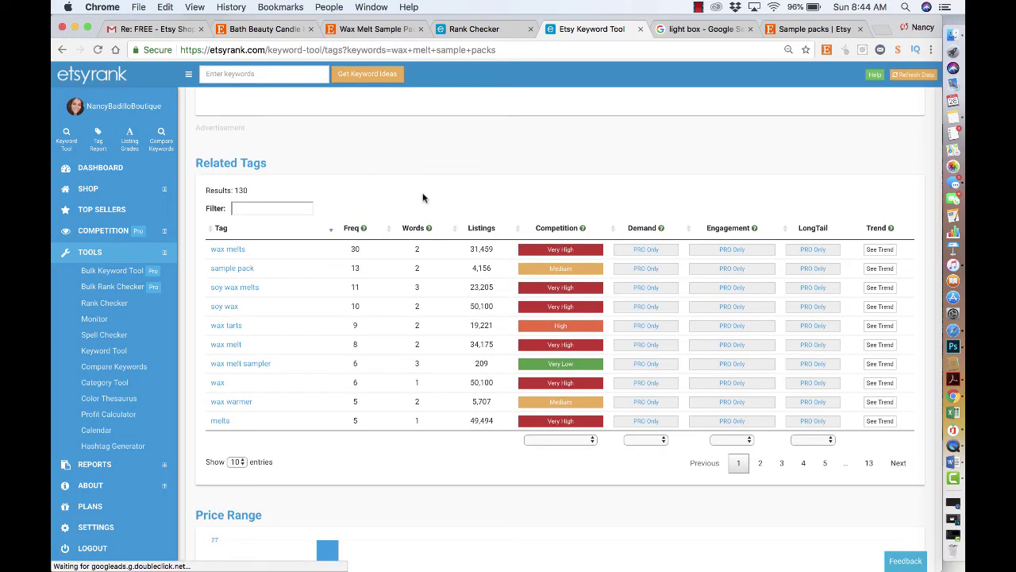
scroll(419, 277, "down", 3)
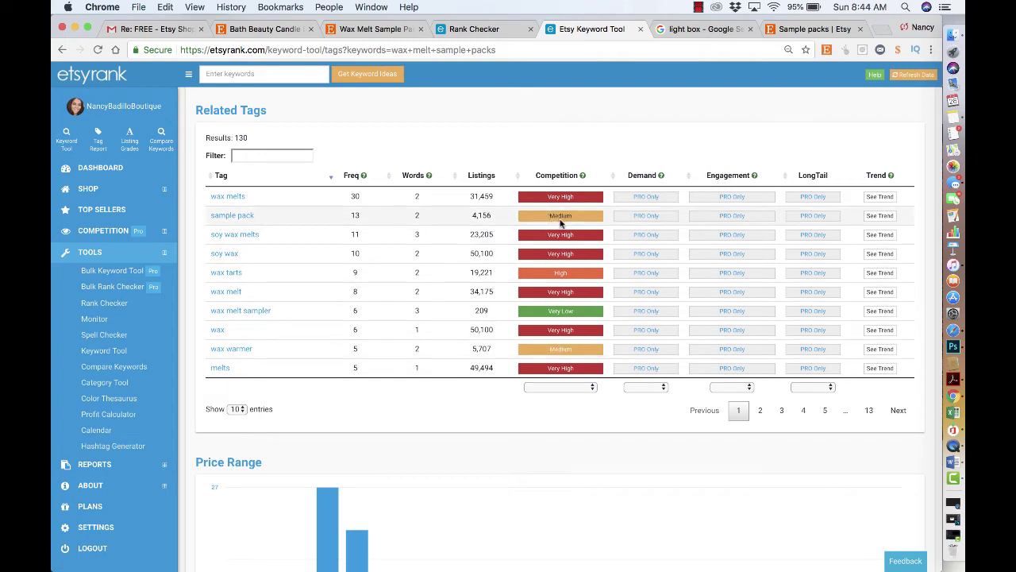
left_click(756, 414)
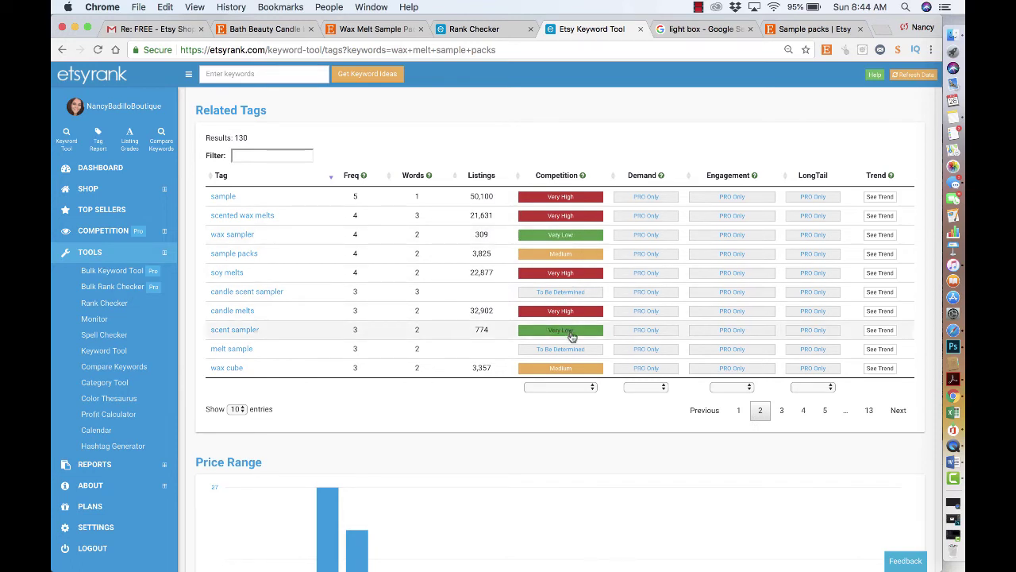
left_click(781, 411)
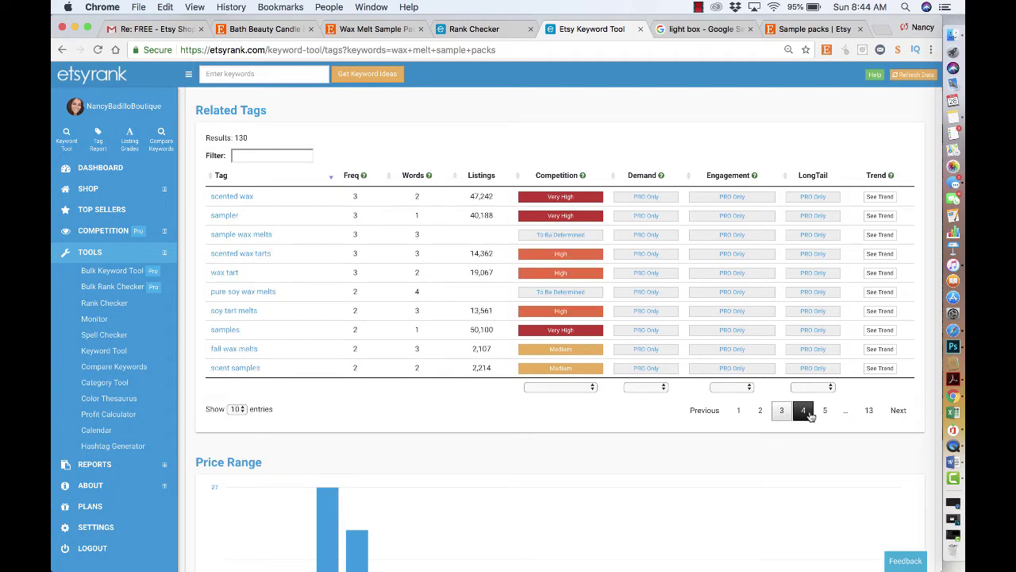
left_click(803, 412)
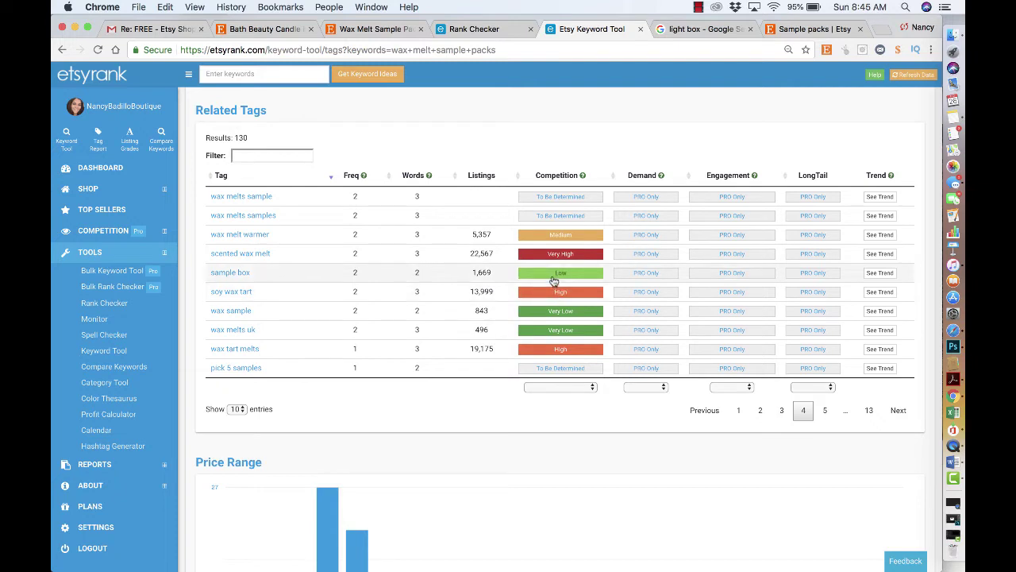
left_click(825, 410)
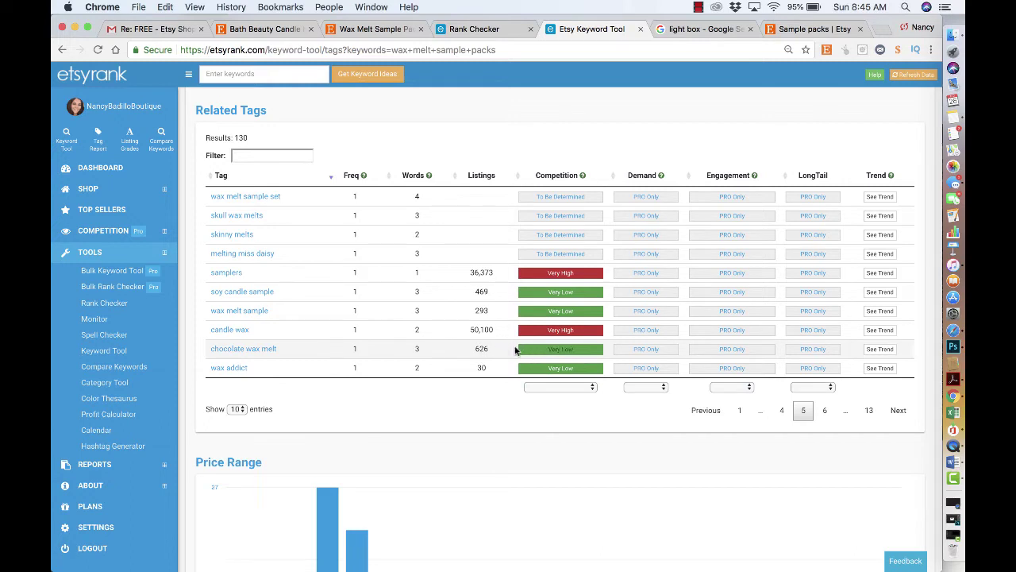
left_click(824, 410)
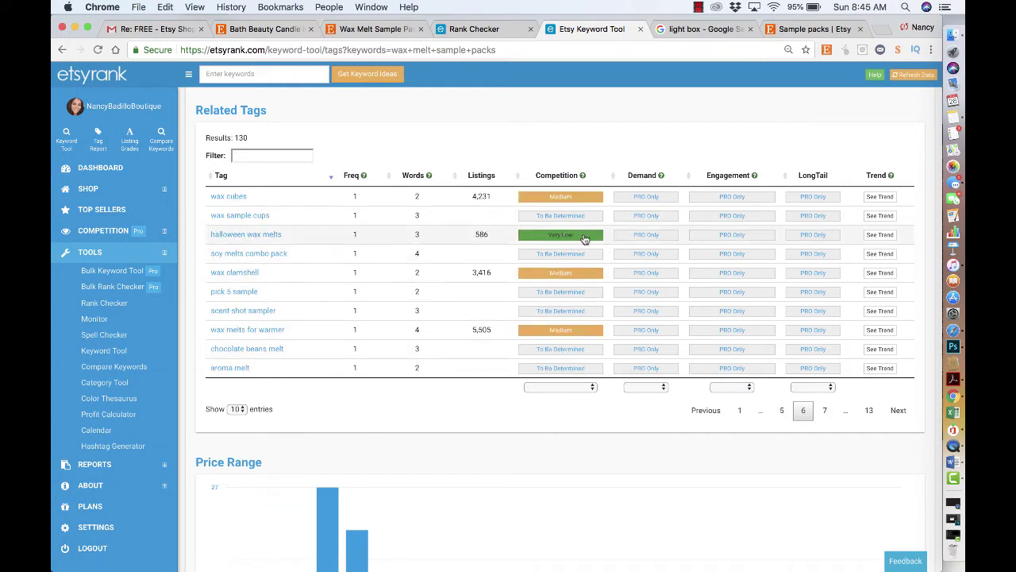
left_click(824, 410)
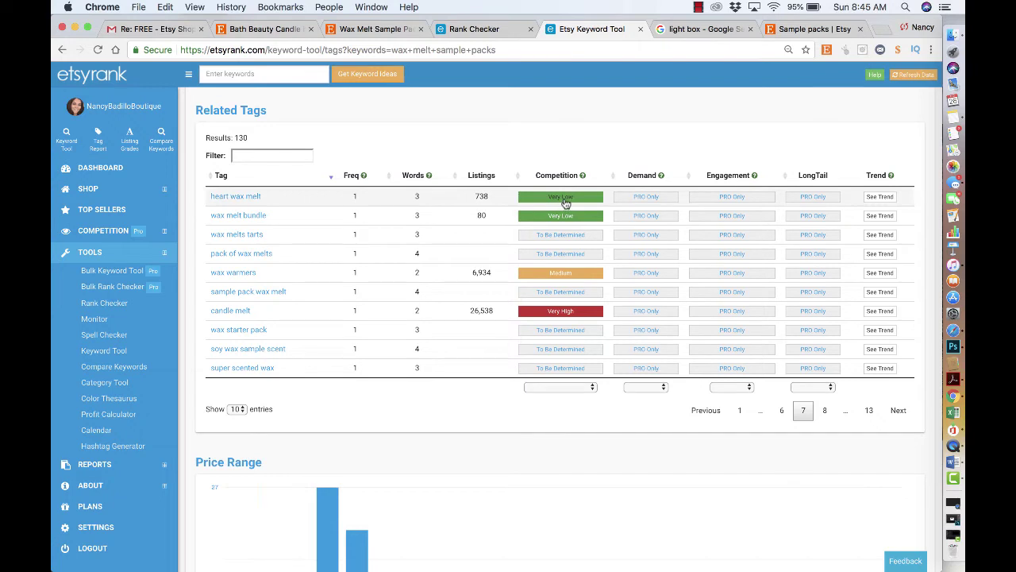
left_click(824, 409)
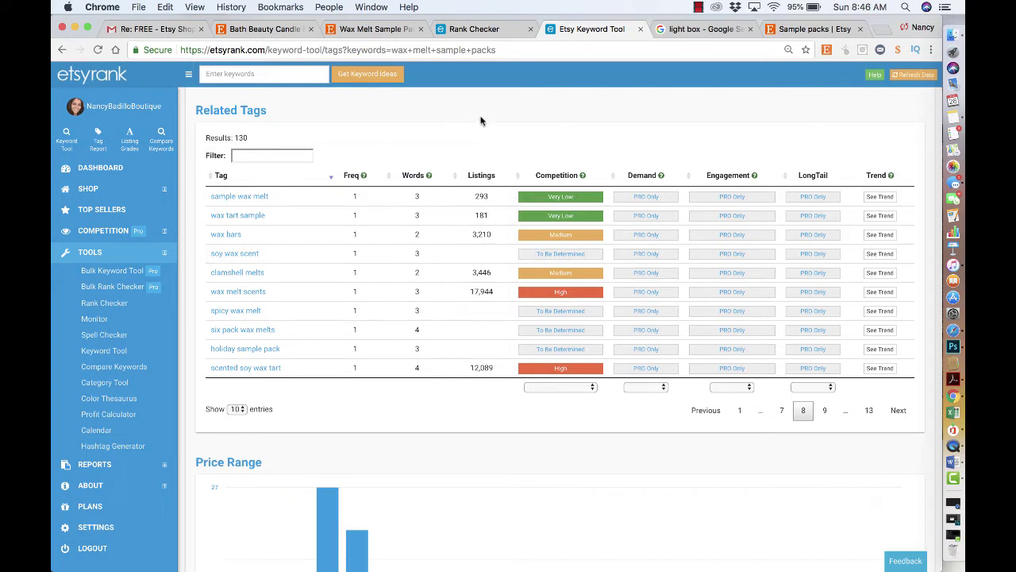
Step: Get keyword ideas for "star wax melt"
left_click(276, 73)
type("star")
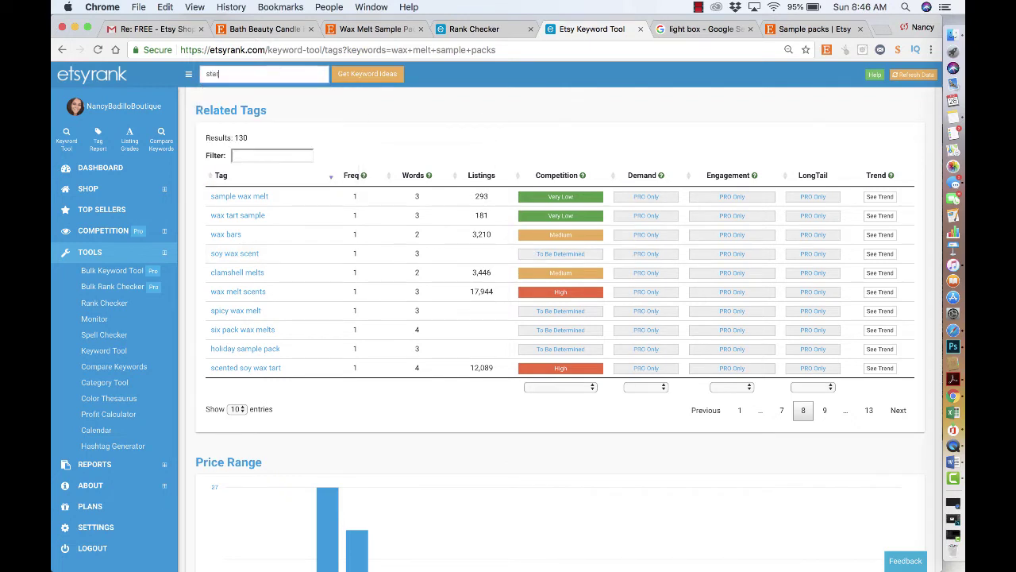
type(" wax melt")
left_click(367, 75)
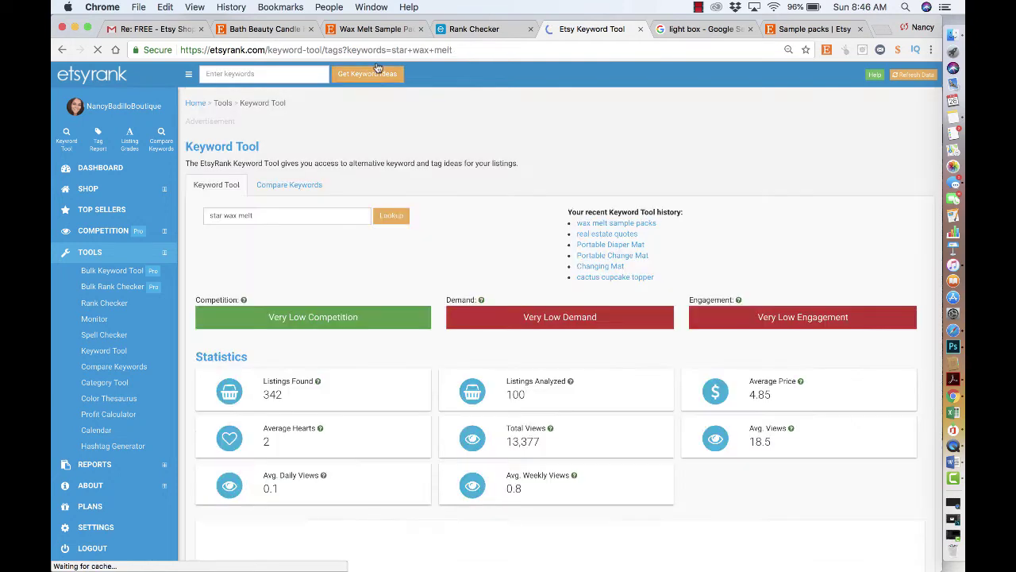
Step: Review the related tags for "star wax melt" from page 1 through page 5, looking for relevant phrases and their competition
scroll(410, 289, "down", 10)
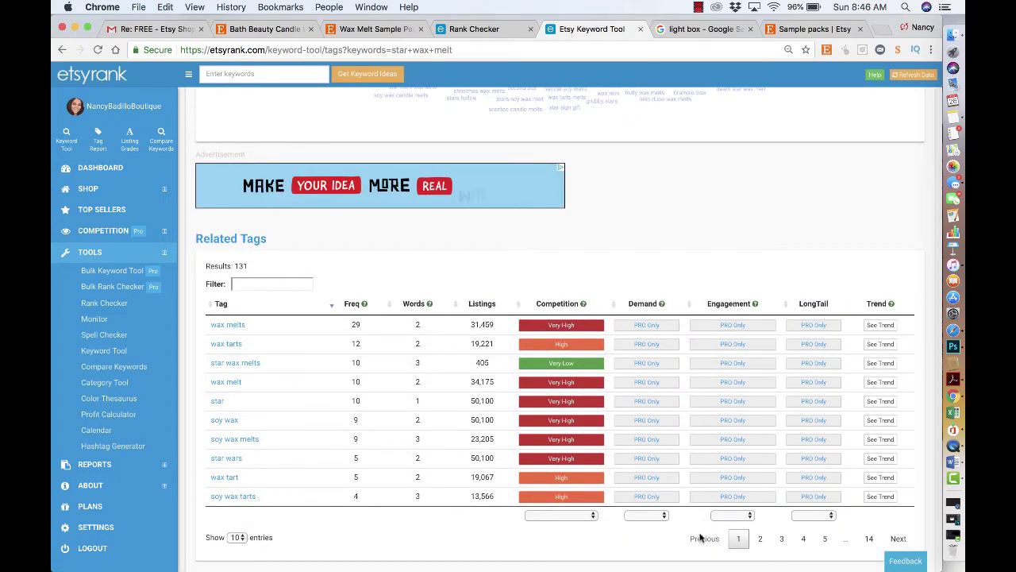
left_click(760, 541)
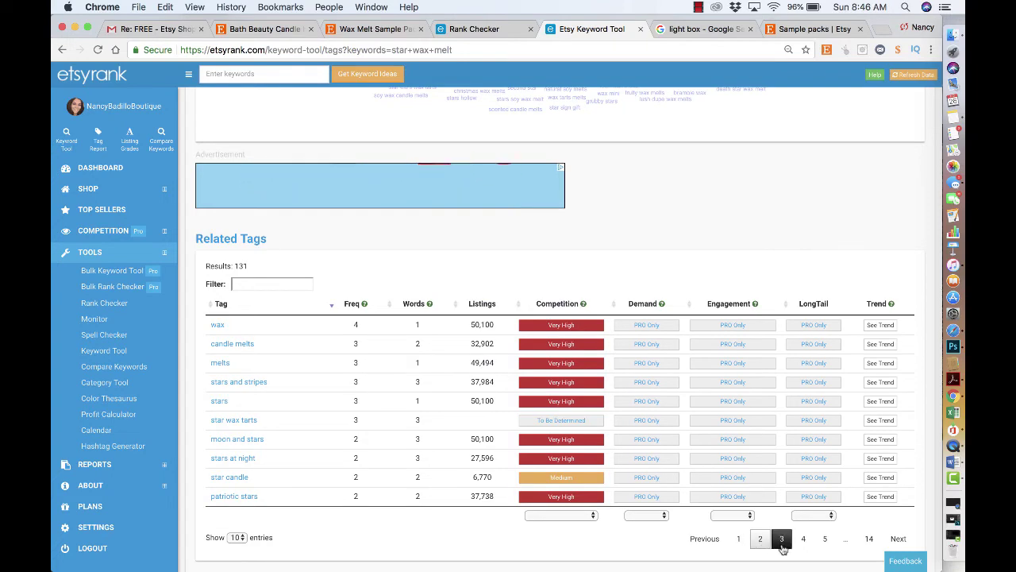
left_click(781, 540)
scroll(421, 302, "down", 2)
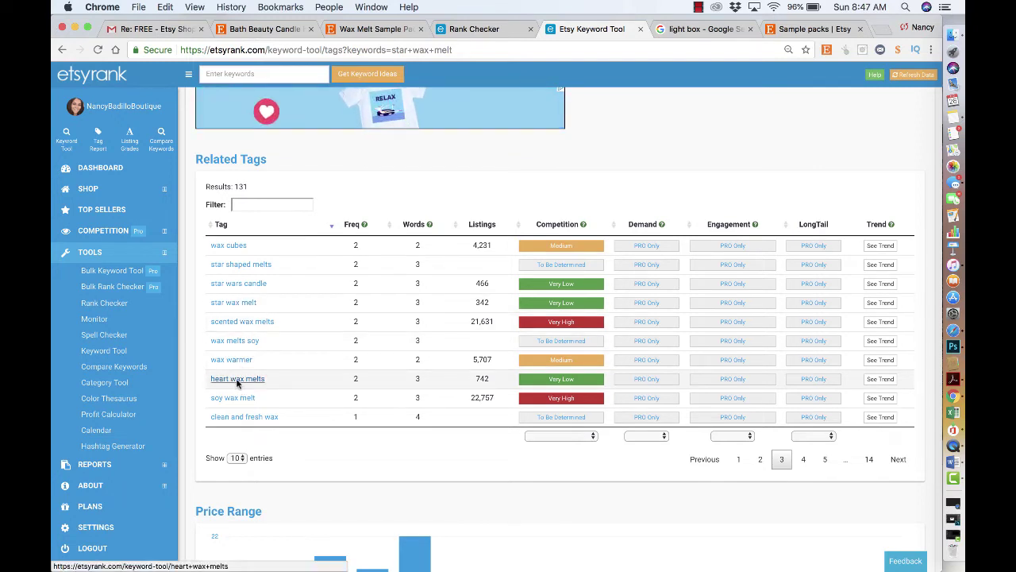
left_click(898, 459)
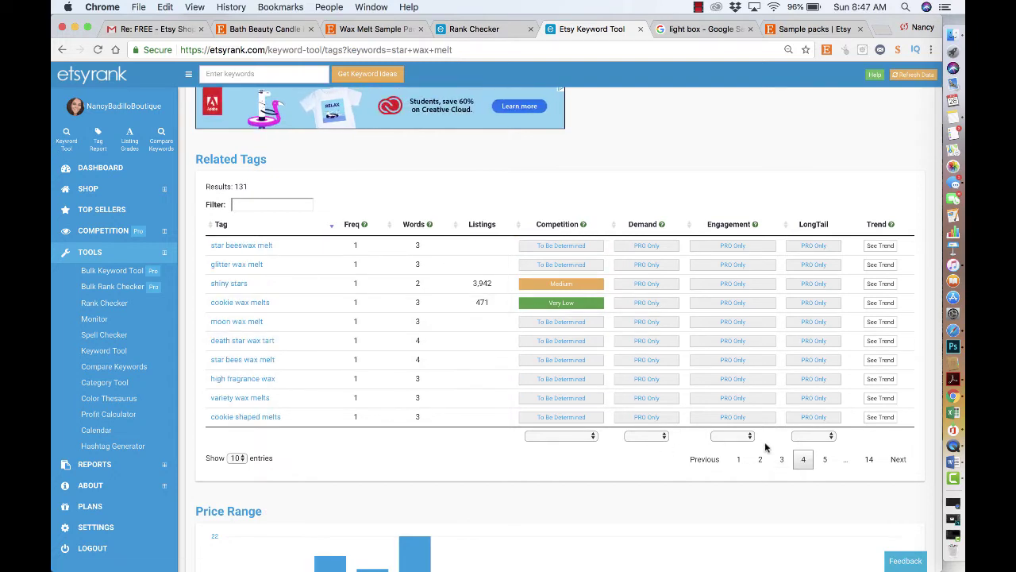
left_click(824, 461)
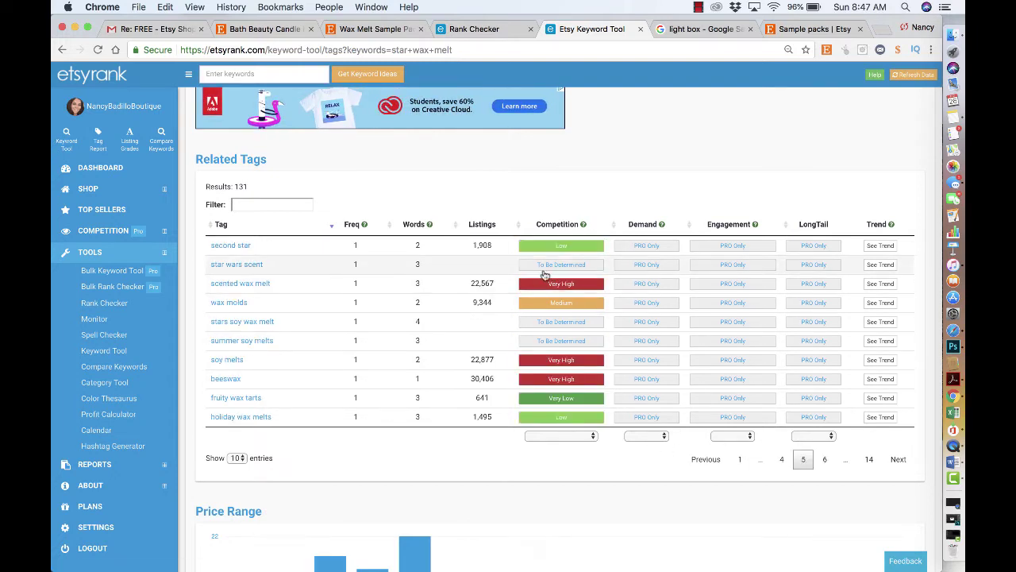
scroll(477, 150, "up", 5)
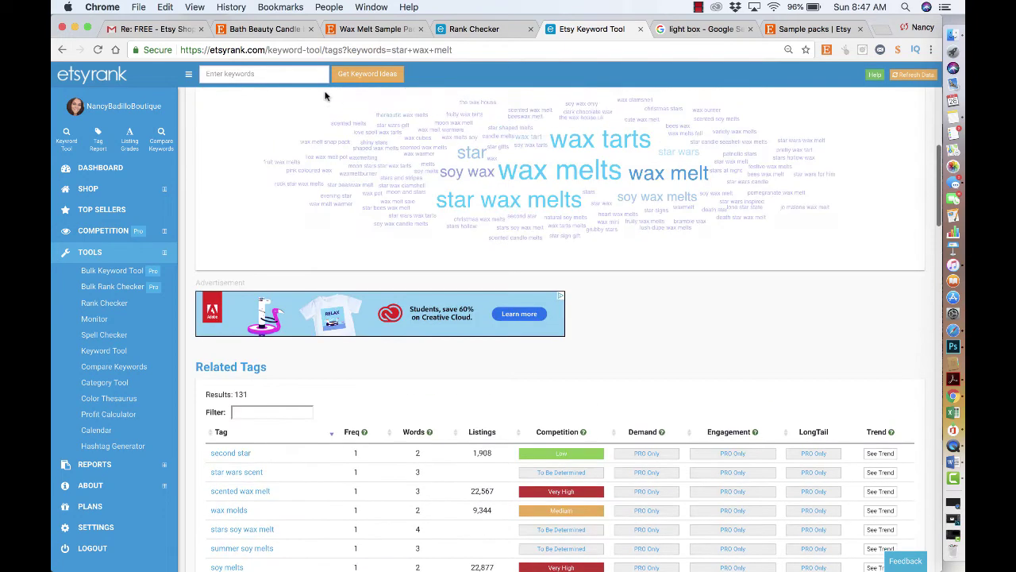
scroll(380, 333, "down", 5)
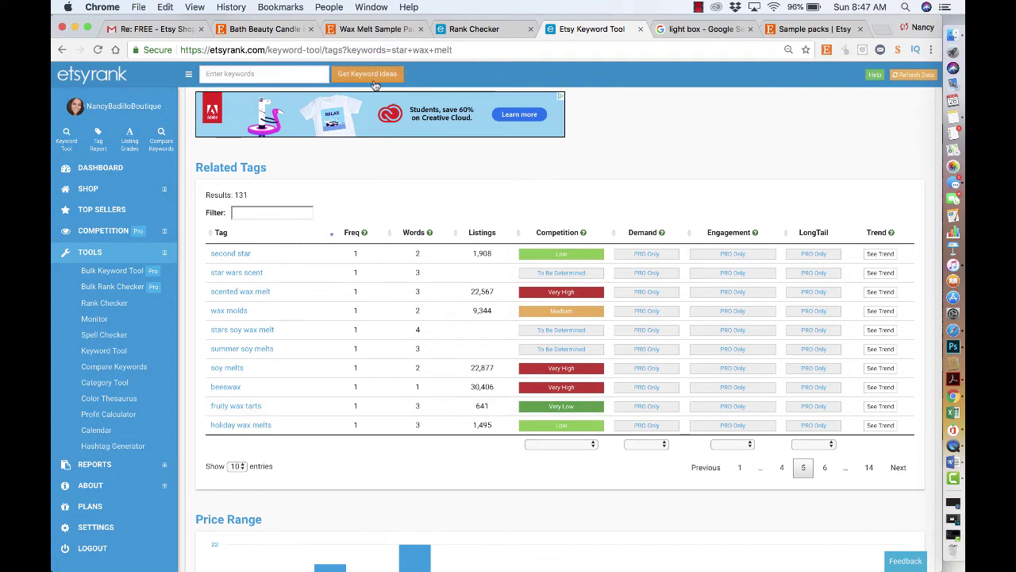
Step: Go back to the Etsy listing and highlight the opening "Wax Melt Sample Packs" phrase of its title for review
left_click(379, 28)
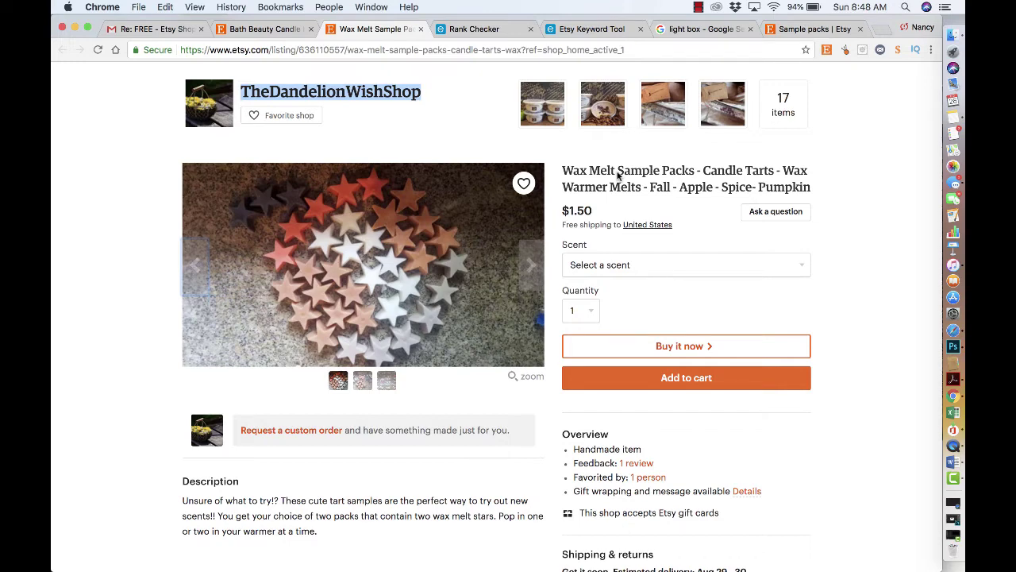
left_click_drag(549, 165, 684, 165)
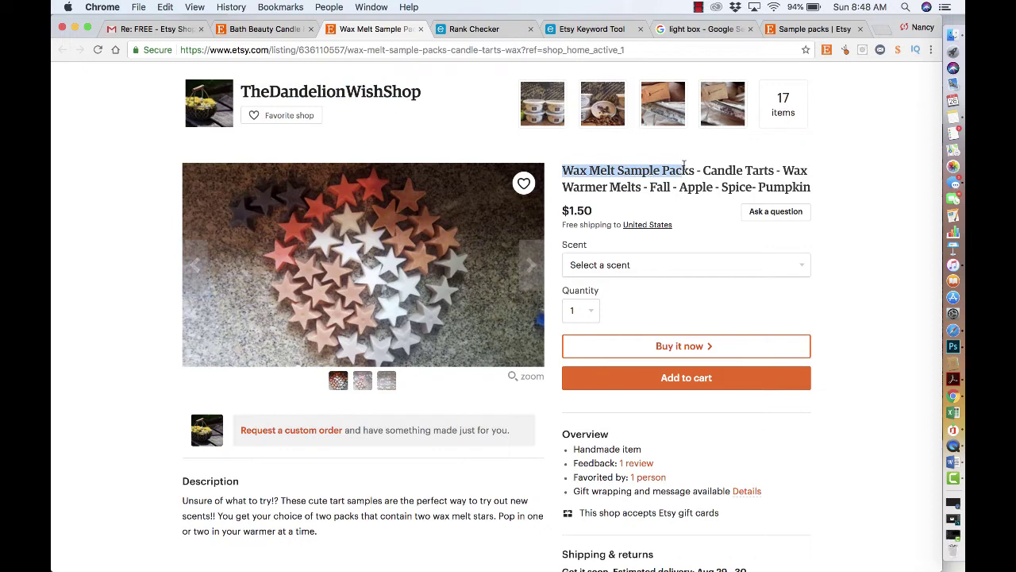
scroll(659, 237, "down", 1)
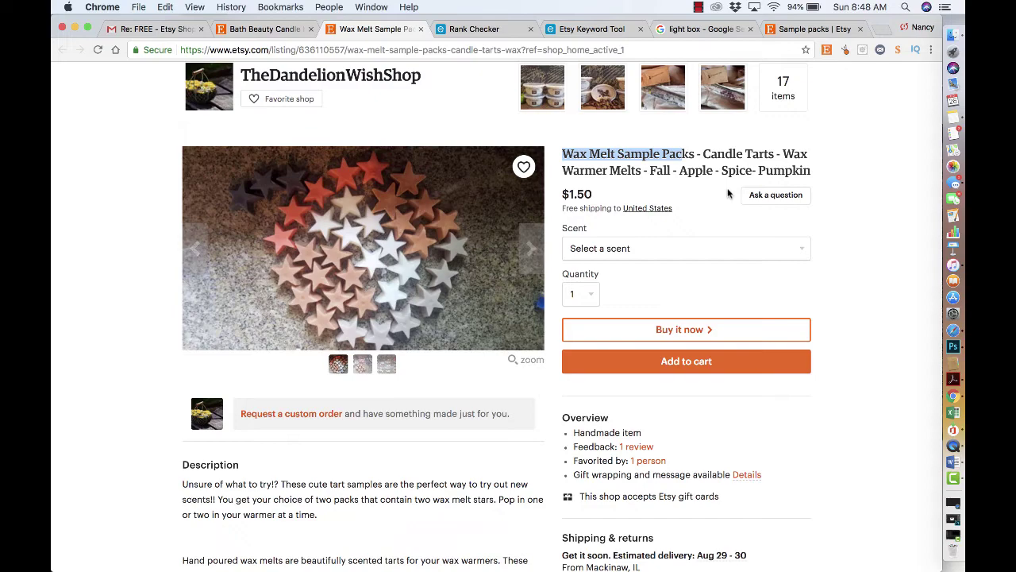
Step: Expand the full description of the Wax Melt Sample Packs listing and review its introduction and scent list
scroll(714, 203, "down", 5)
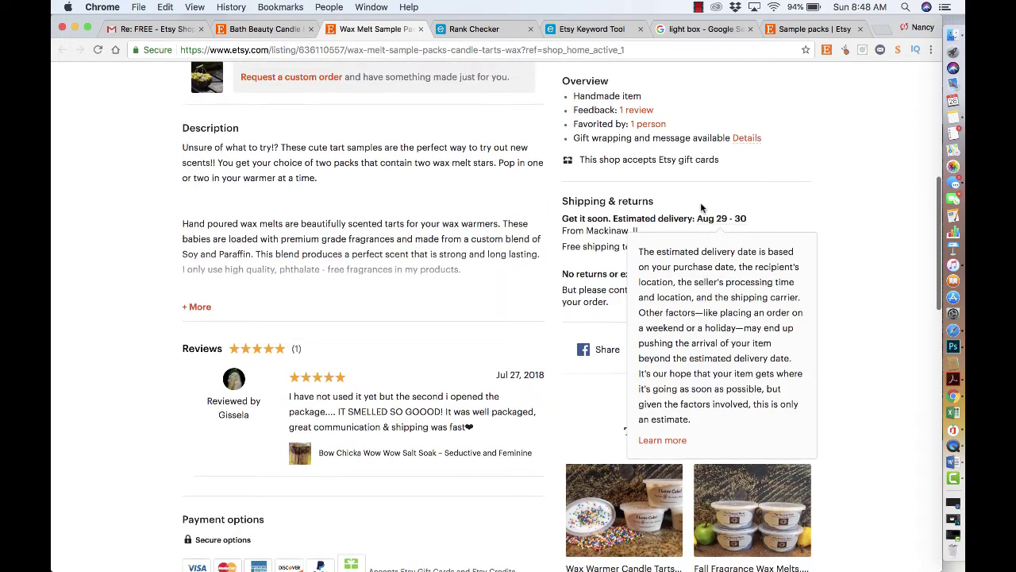
left_click(197, 306)
scroll(314, 405, "down", 15)
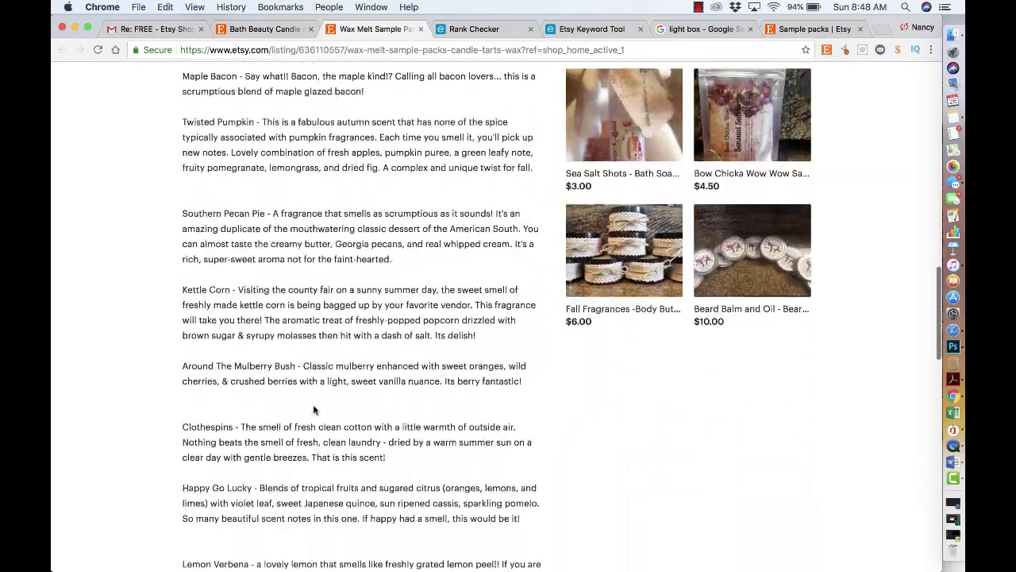
scroll(313, 406, "up", 20)
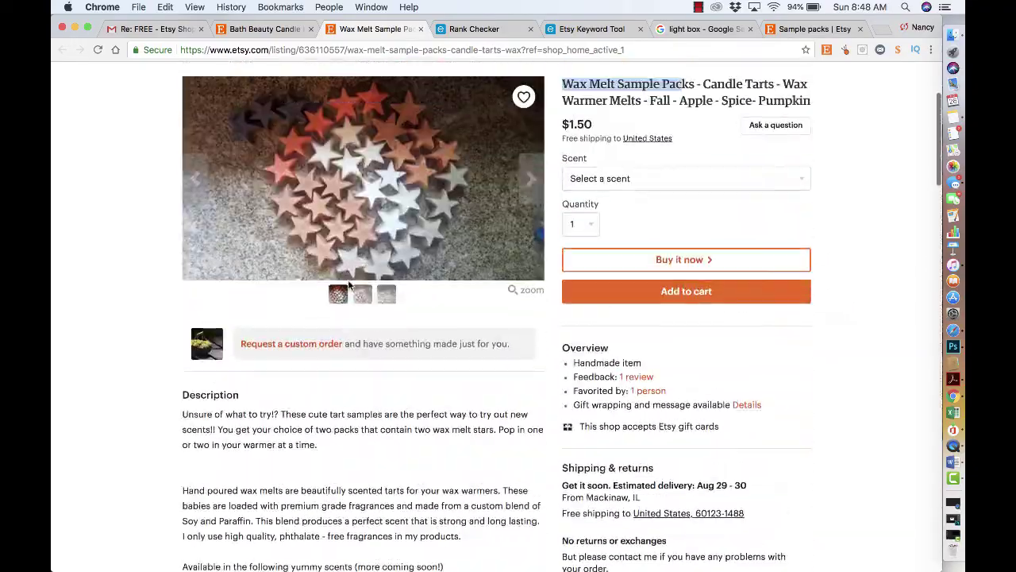
scroll(337, 349, "down", 4)
scroll(338, 347, "up", 1)
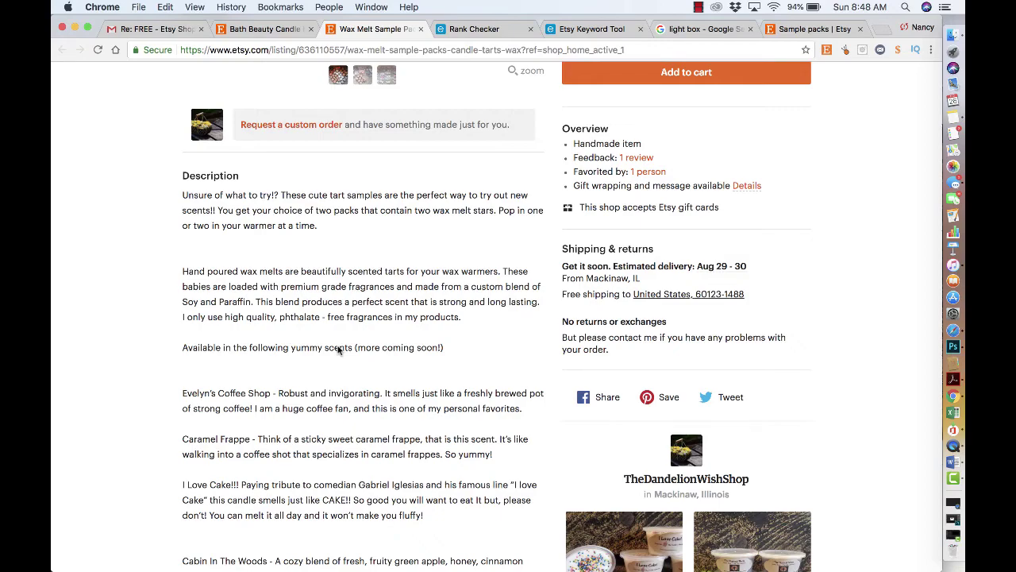
scroll(338, 349, "up", 5)
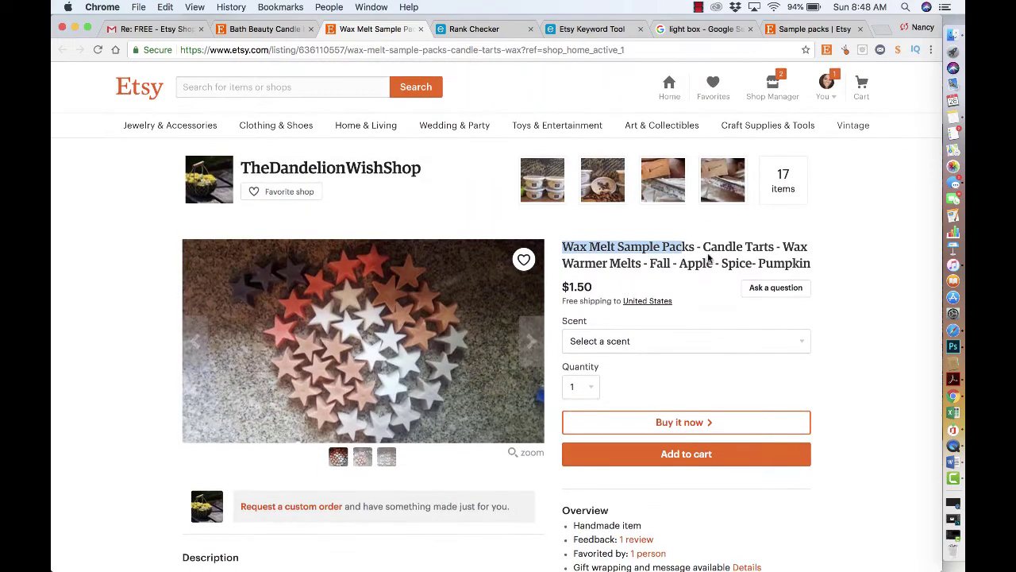
Step: Review the listing from its description down to the tags related to the item, and return to the product photos
scroll(671, 274, "down", 5)
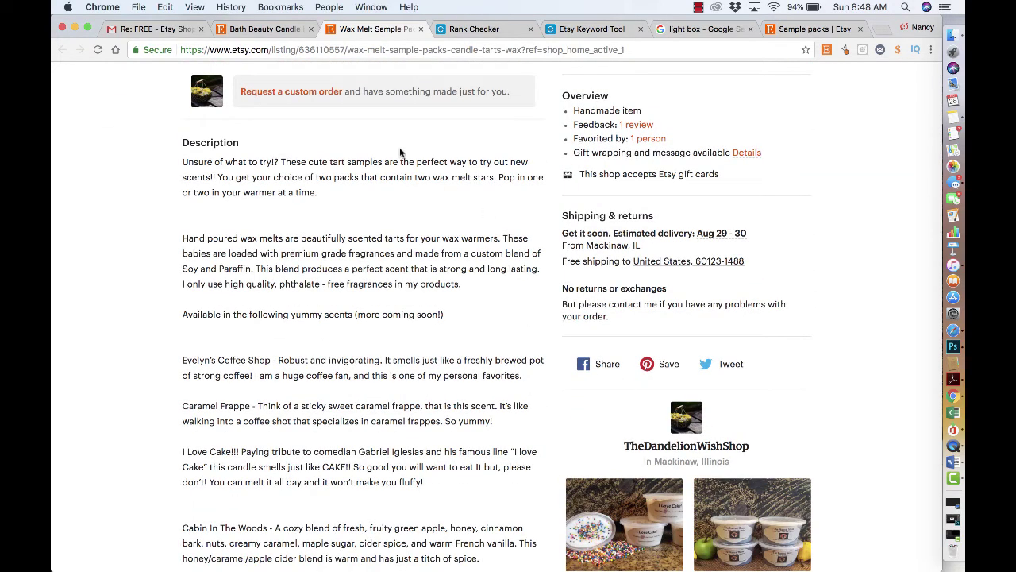
scroll(373, 560, "down", 7)
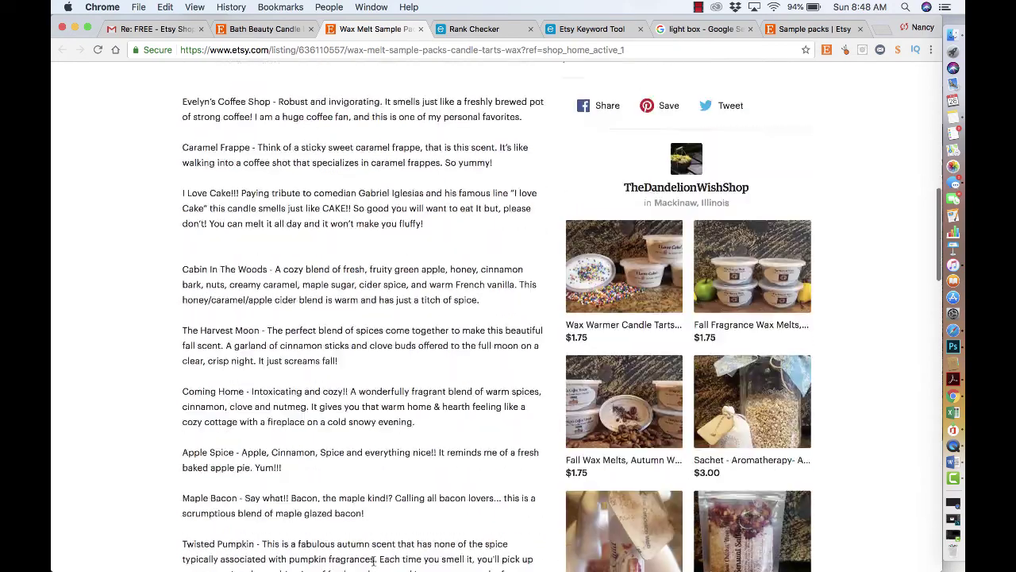
scroll(373, 560, "down", 15)
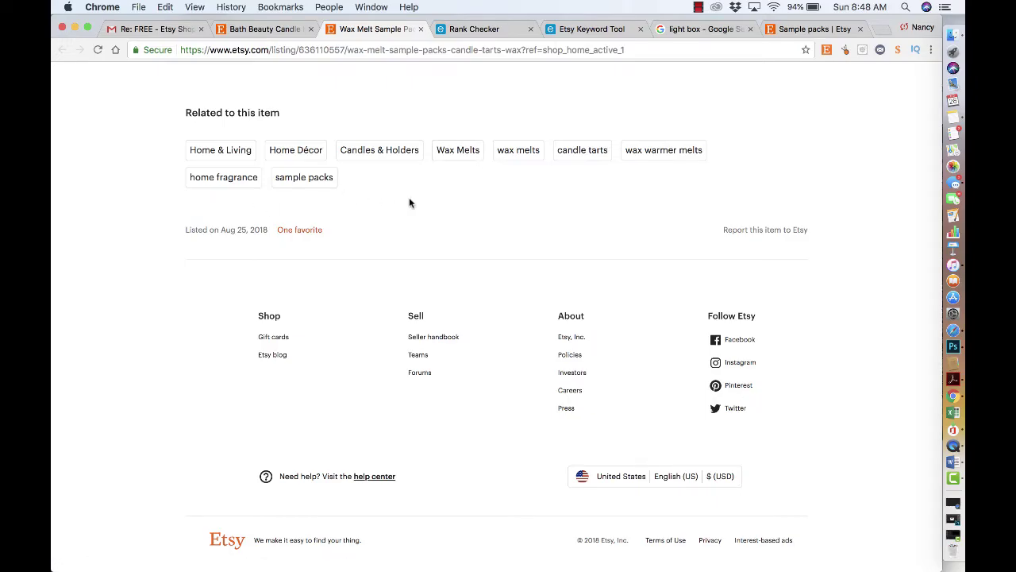
scroll(409, 203, "up", 20)
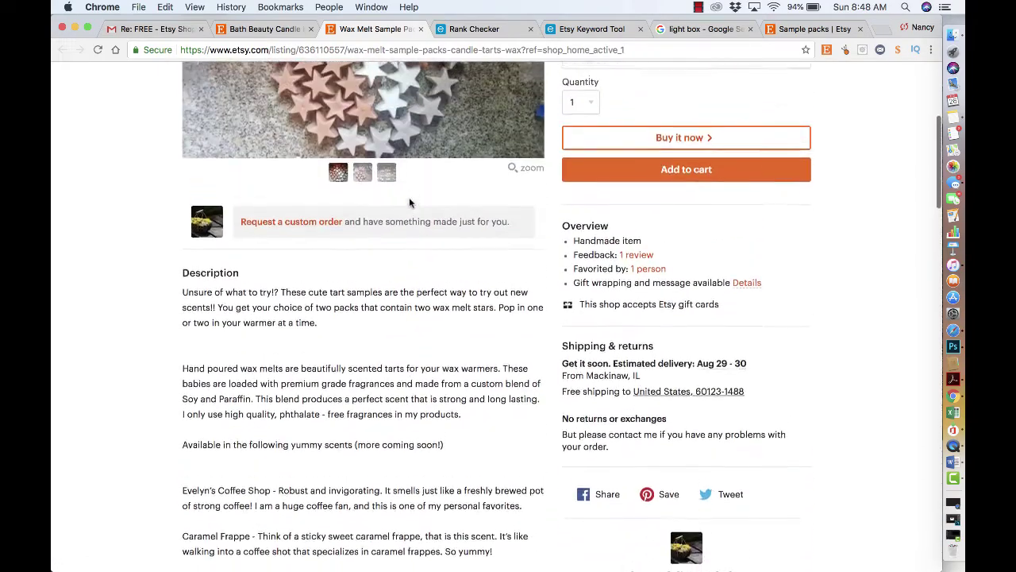
scroll(409, 203, "up", 3)
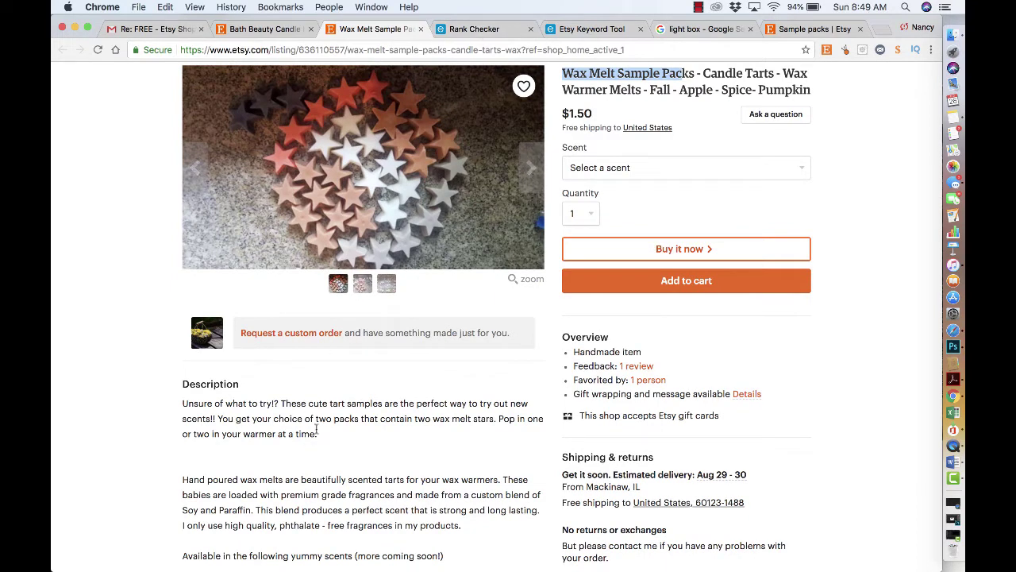
Step: Open the EtsyRank listing audit for TheDandelionWishShop's Wax Melt Sample Packs from the Rank Checker's top listings and find its Google Preview
left_click(611, 30)
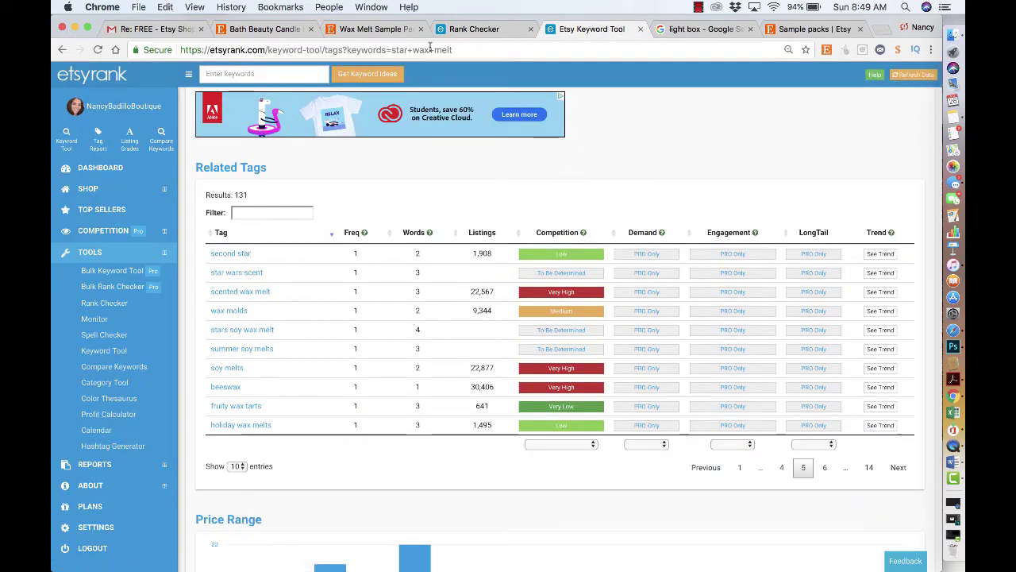
left_click(472, 31)
scroll(322, 181, "down", 5)
scroll(317, 181, "up", 3)
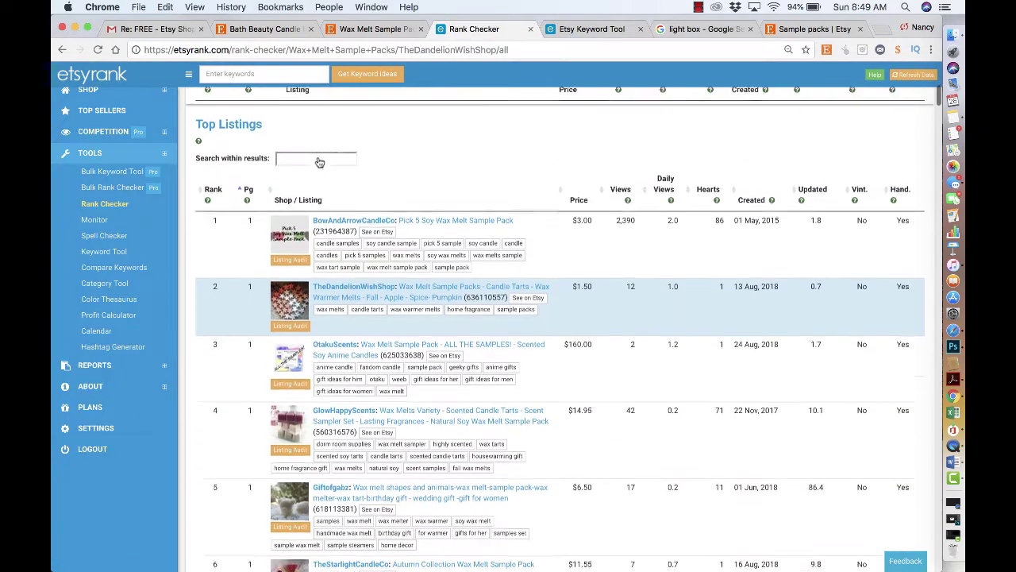
left_click(294, 178)
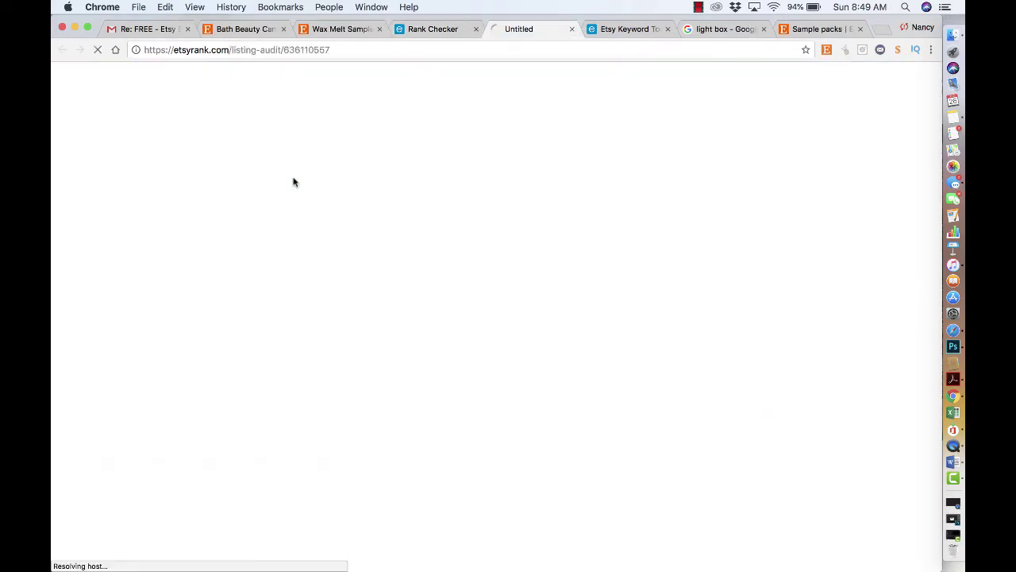
scroll(471, 380, "down", 10)
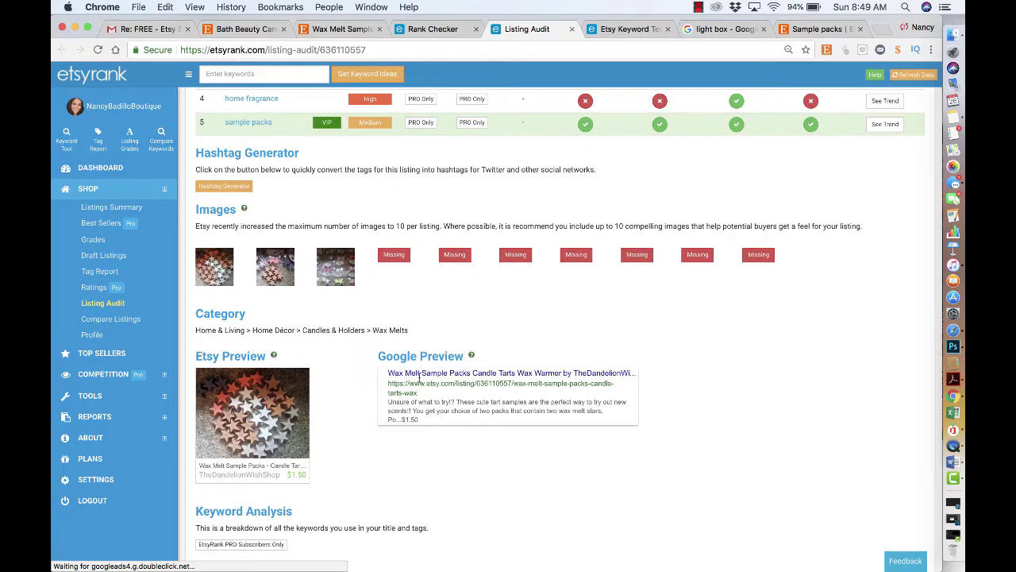
Step: Highlight the description snippet in the audit's Google Preview and the matching opening paragraph of the Etsy listing's description
scroll(438, 389, "down", 1)
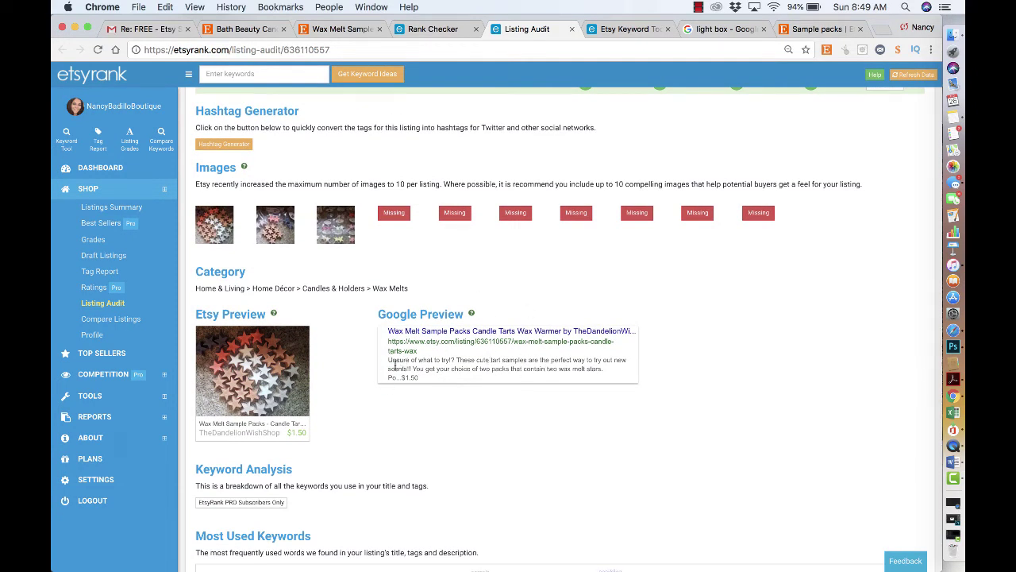
left_click_drag(387, 359, 605, 372)
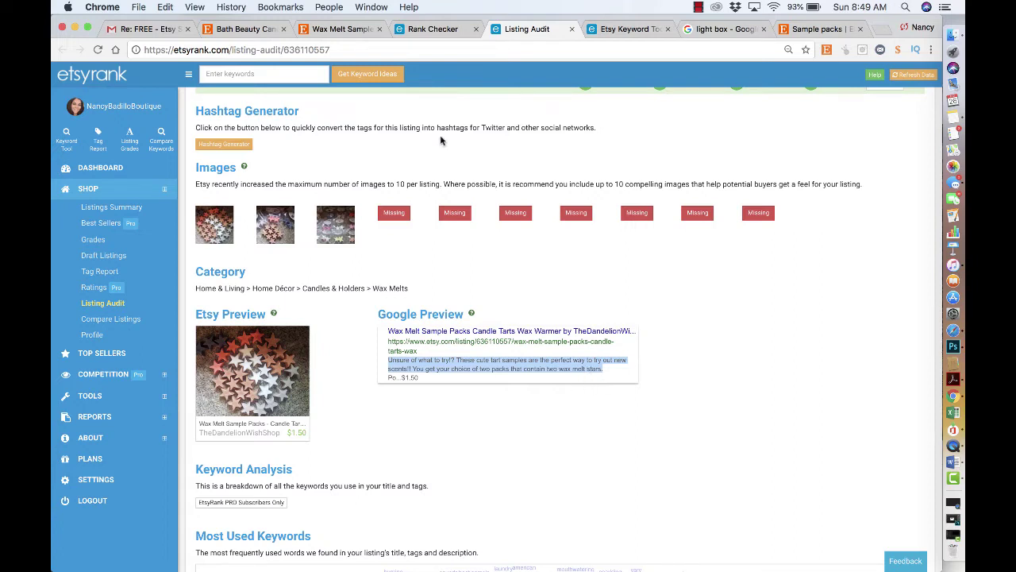
left_click(330, 32)
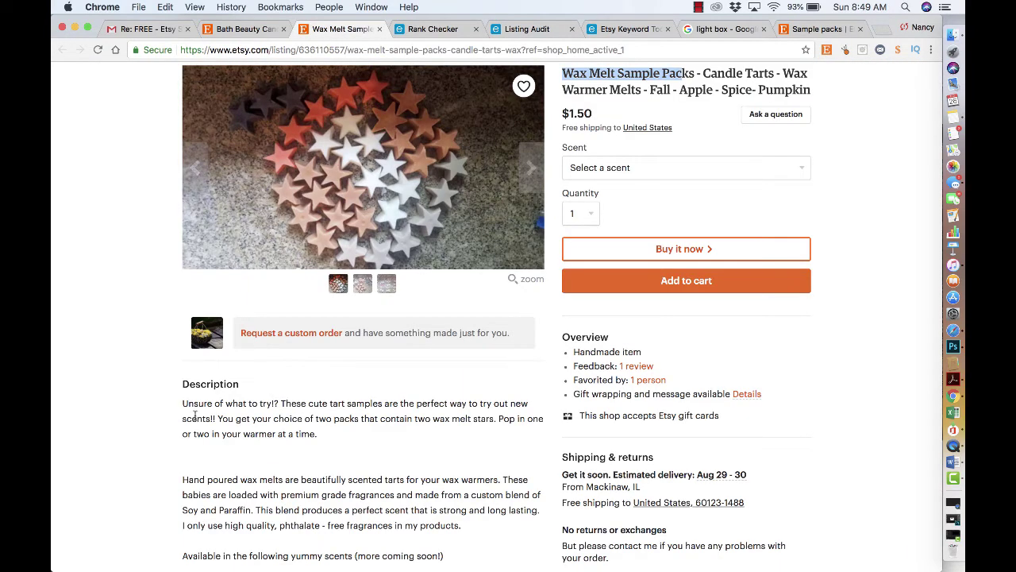
left_click_drag(182, 402, 320, 437)
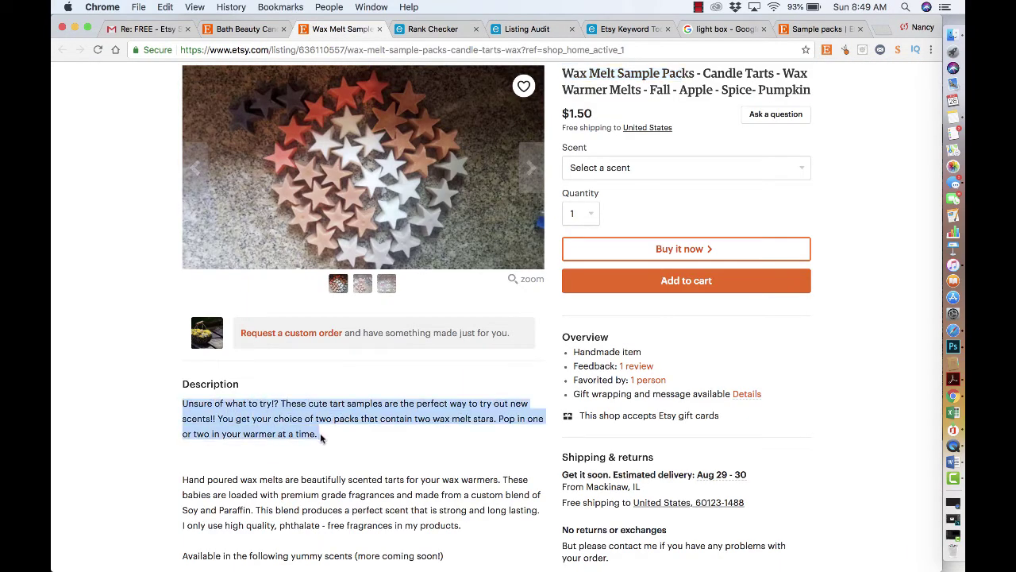
Step: Return to the listing audit and highlight the Google Preview's title and the description text beneath it for review
left_click(545, 28)
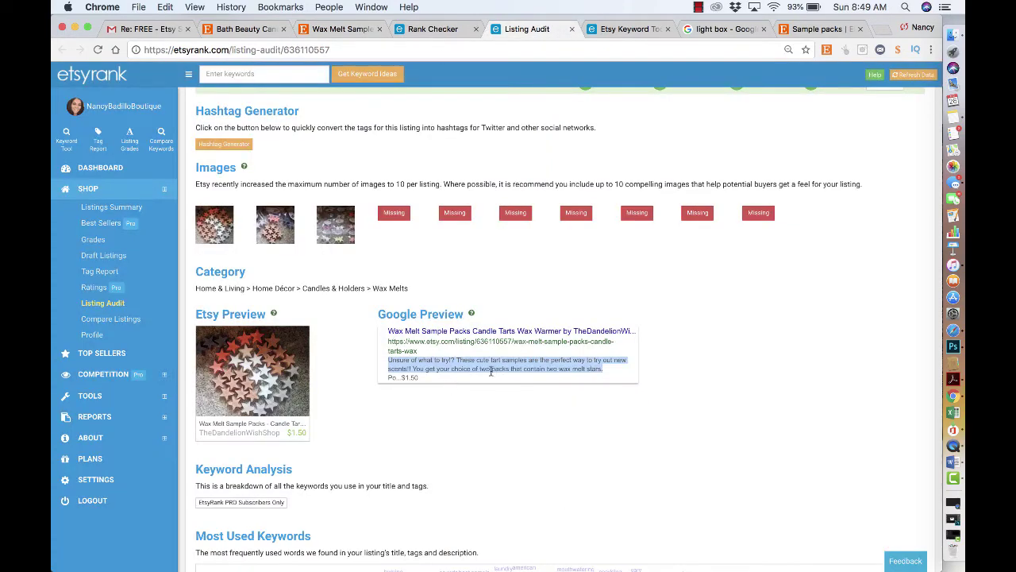
left_click(405, 328)
left_click_drag(388, 330, 406, 365)
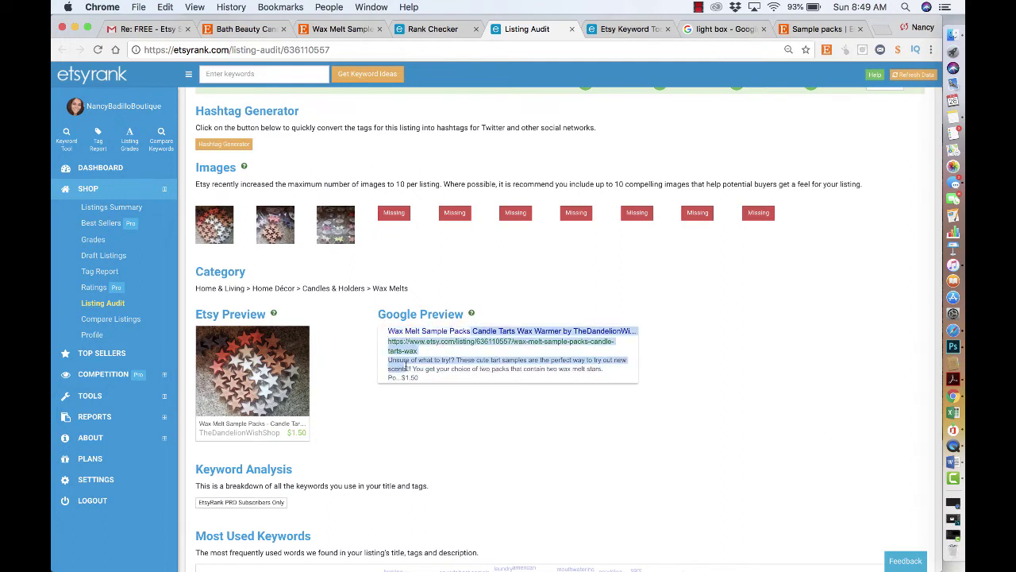
left_click(411, 367)
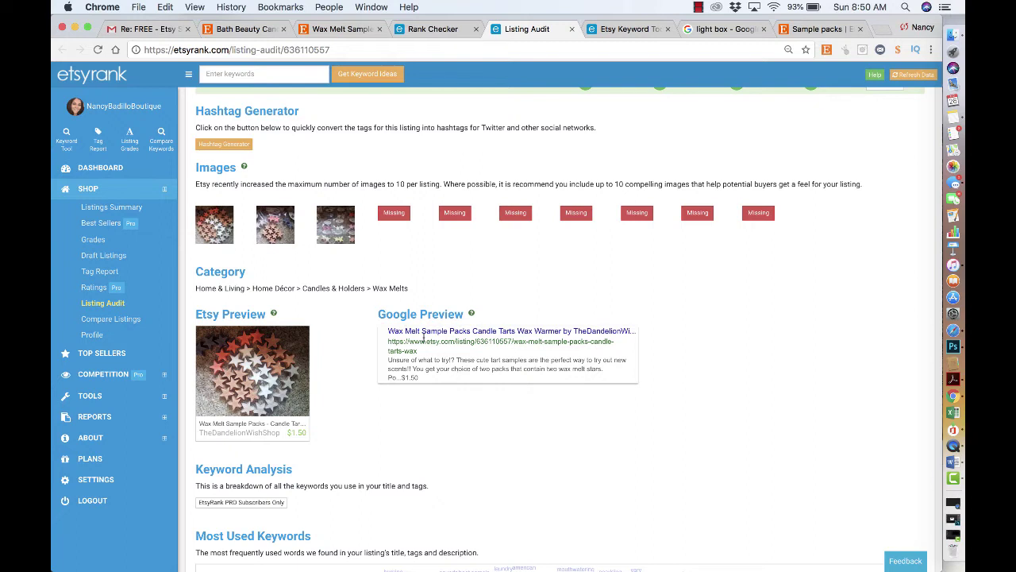
left_click_drag(387, 330, 618, 330)
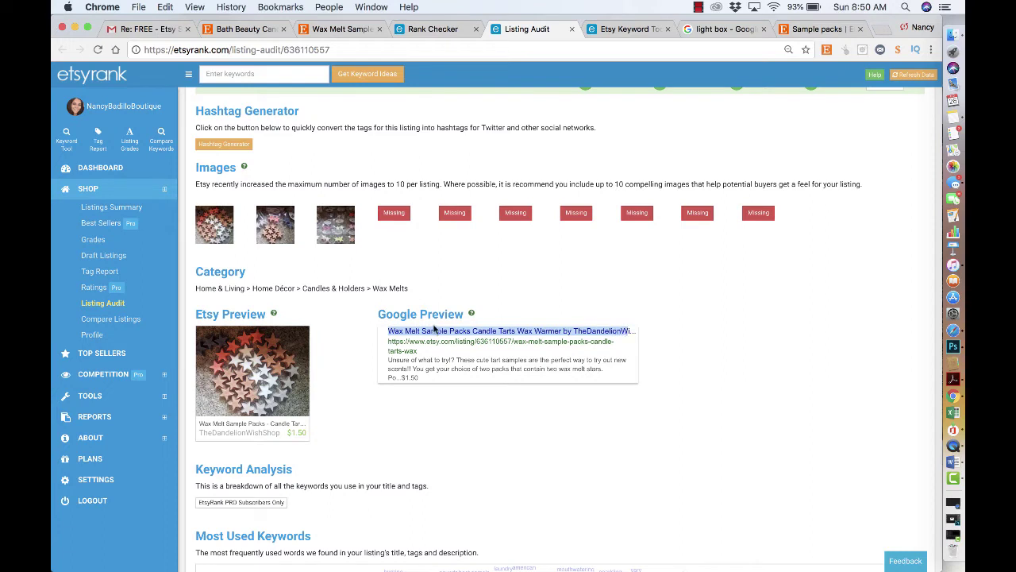
left_click(388, 361)
left_click_drag(388, 362, 536, 367)
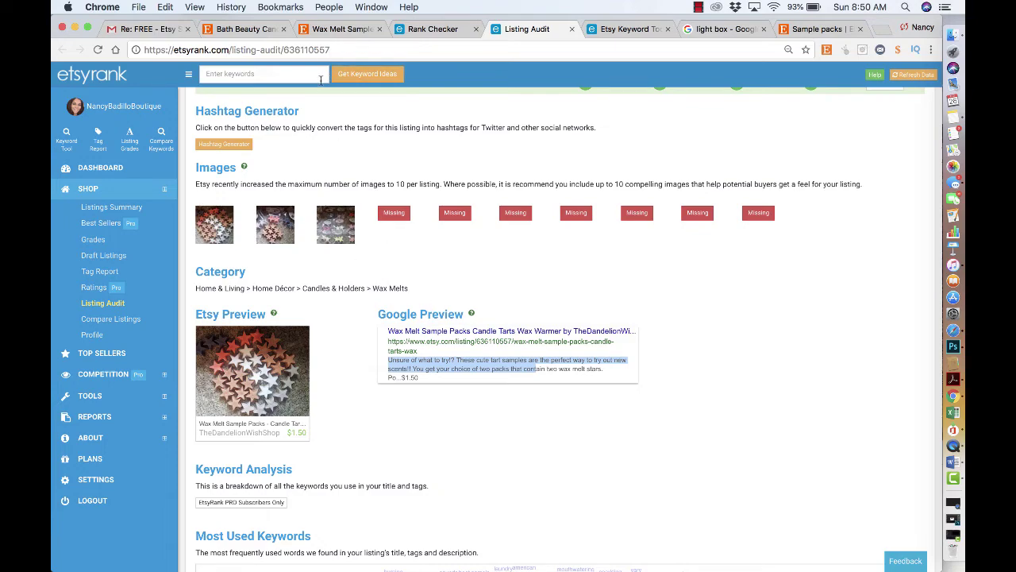
Step: Go back to the Wax Melt Sample Packs listing on Etsy and re-examine its description and opening paragraph
left_click(246, 30)
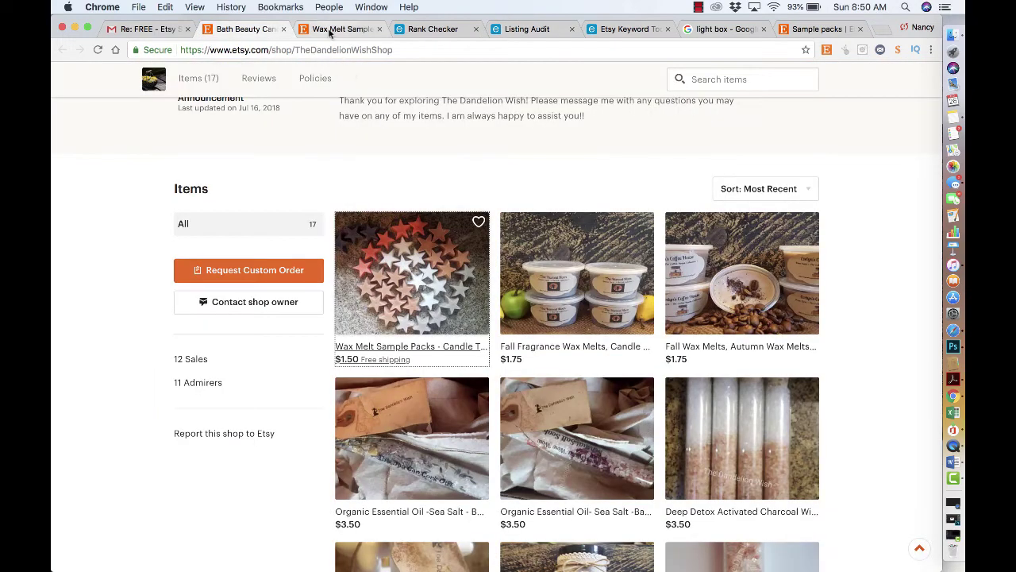
left_click(336, 32)
scroll(406, 219, "up", 5)
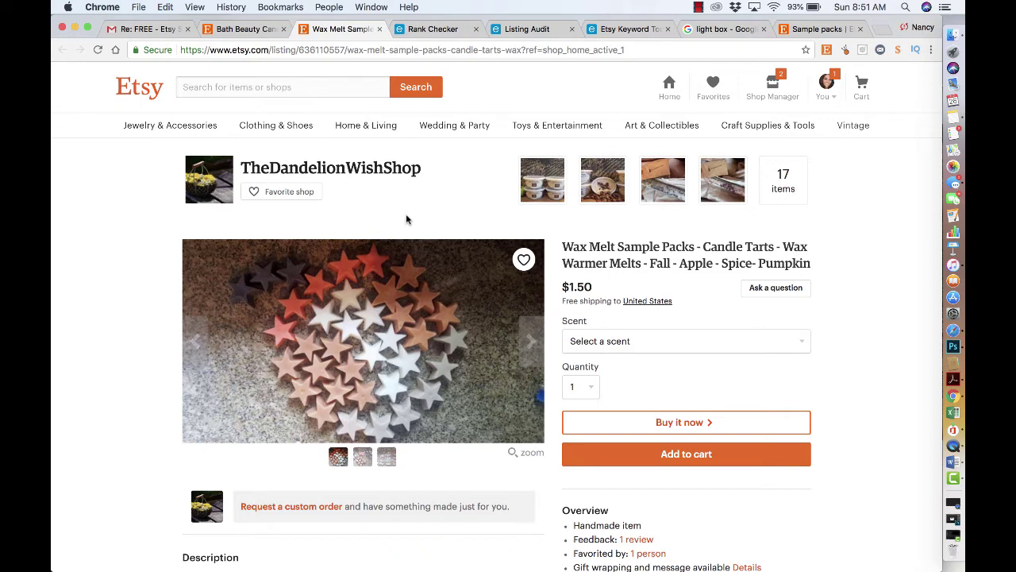
scroll(311, 281, "down", 10)
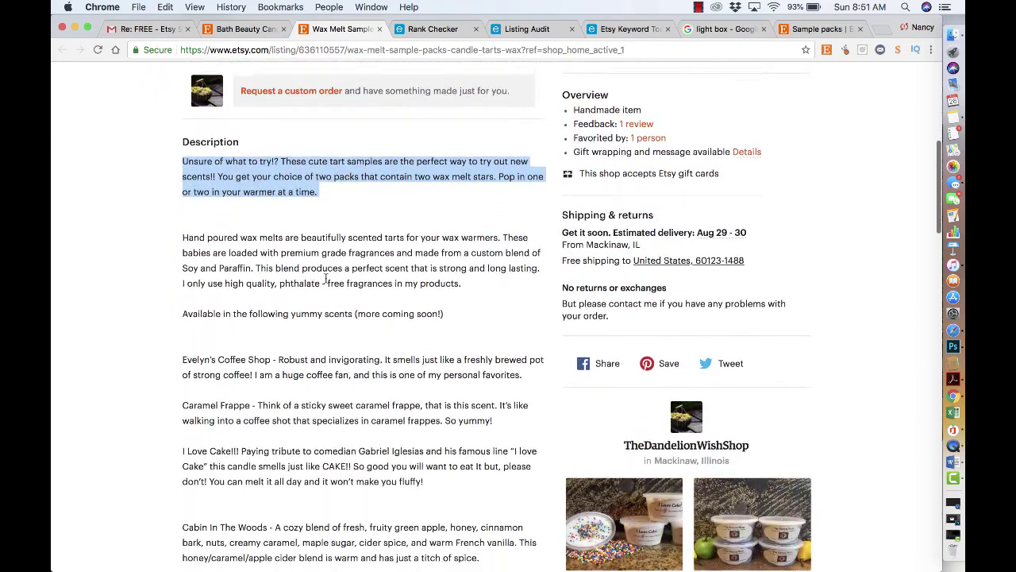
scroll(311, 281, "down", 10)
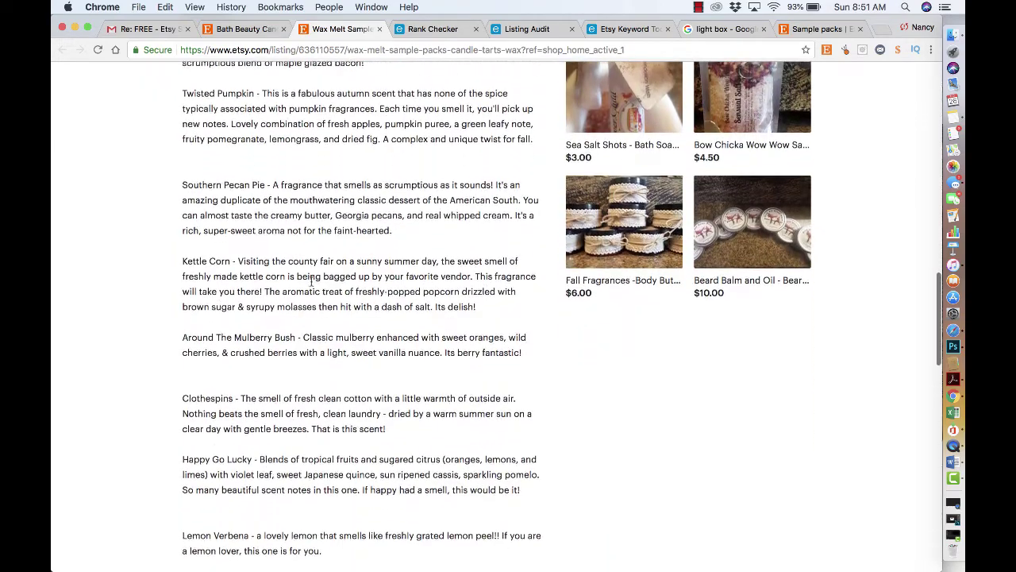
scroll(311, 283, "up", 10)
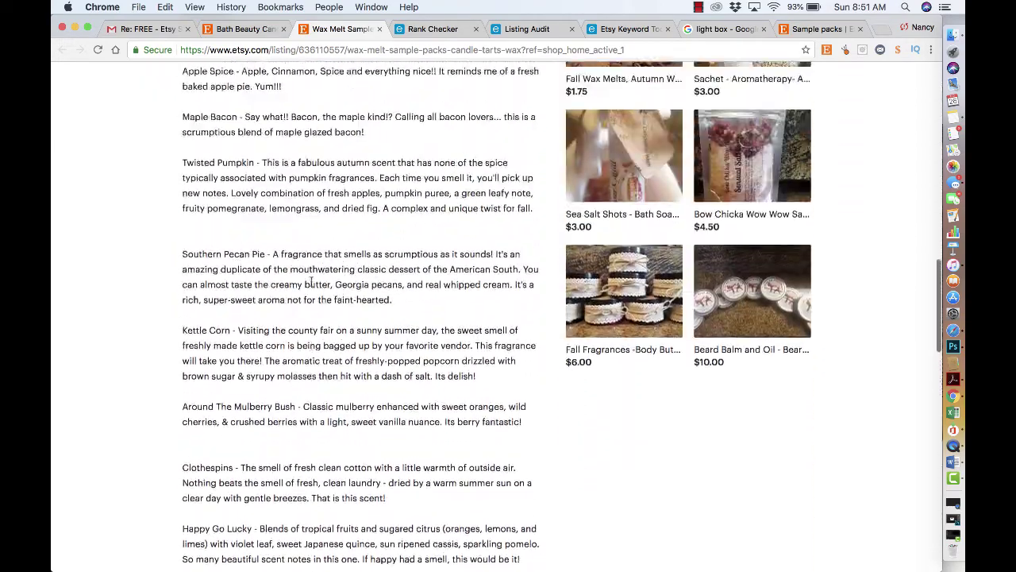
scroll(311, 283, "up", 3)
scroll(284, 211, "up", 3)
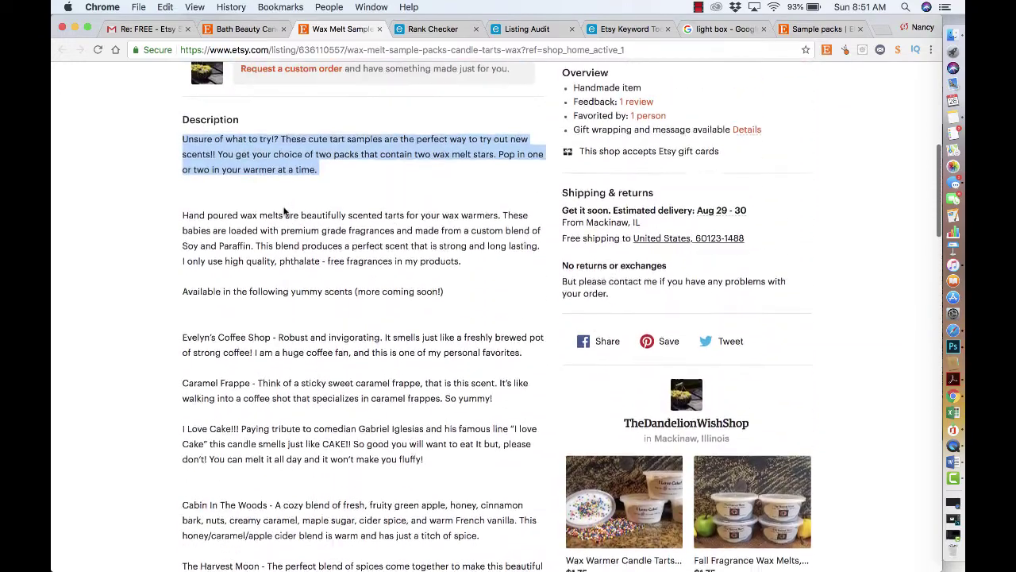
scroll(350, 339, "down", 2)
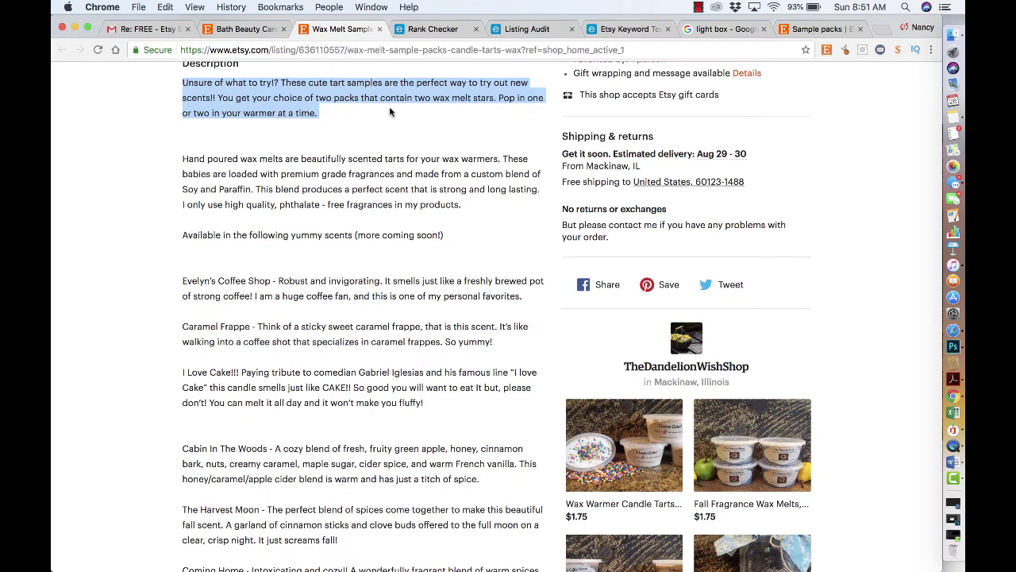
Step: Search Etsy for the shop "nancymarketingtools" and open its Real Estate Quote listing
left_click(813, 27)
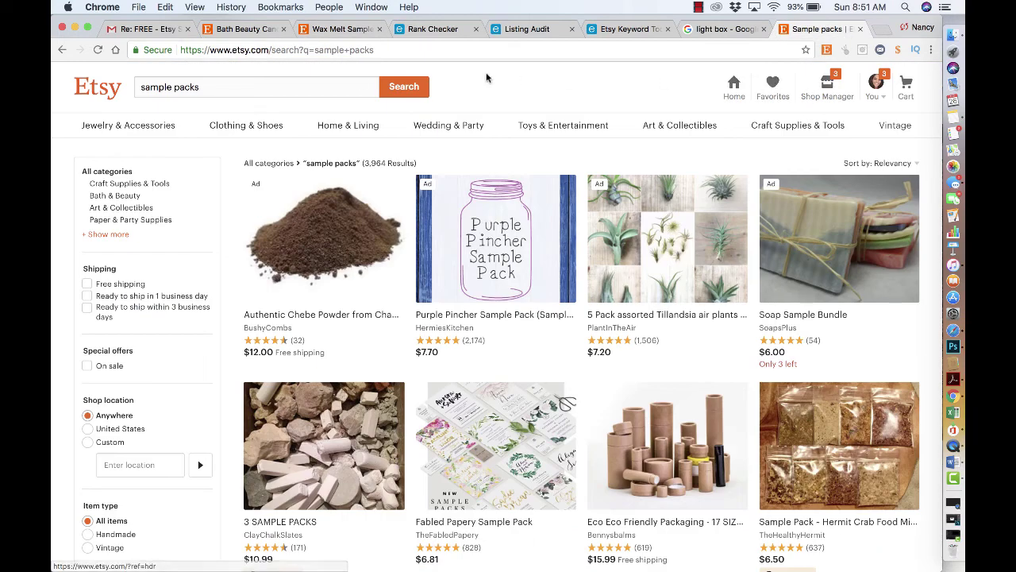
triple_click(336, 86)
type("nancymarketingtools")
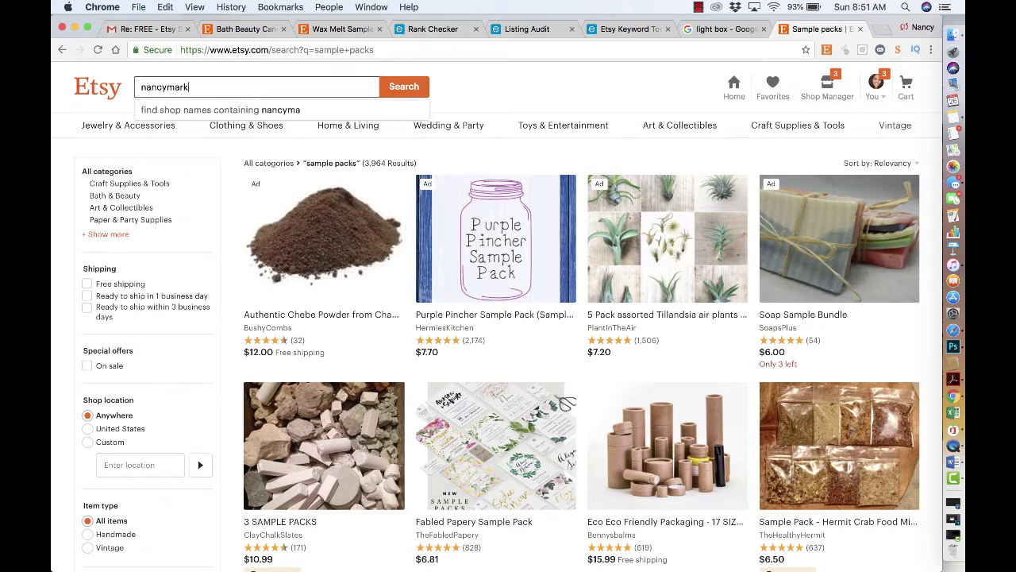
key("Return")
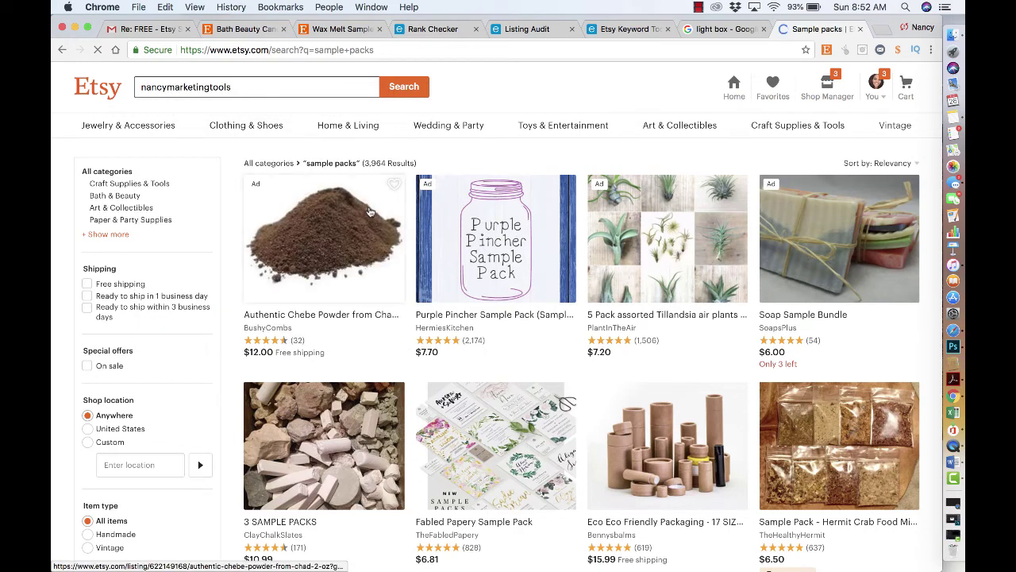
scroll(407, 255, "down", 5)
scroll(407, 256, "down", 5)
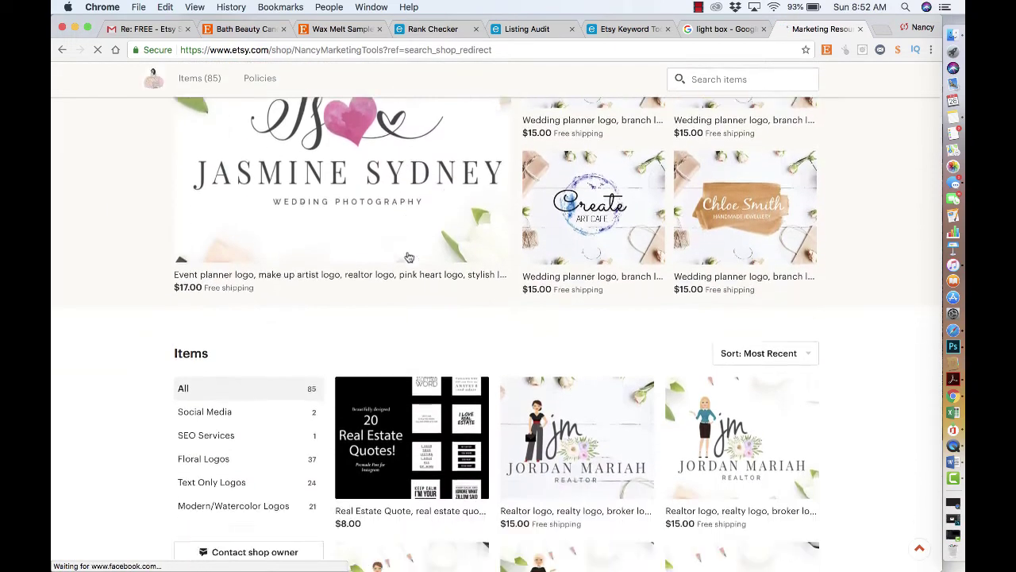
left_click(434, 266)
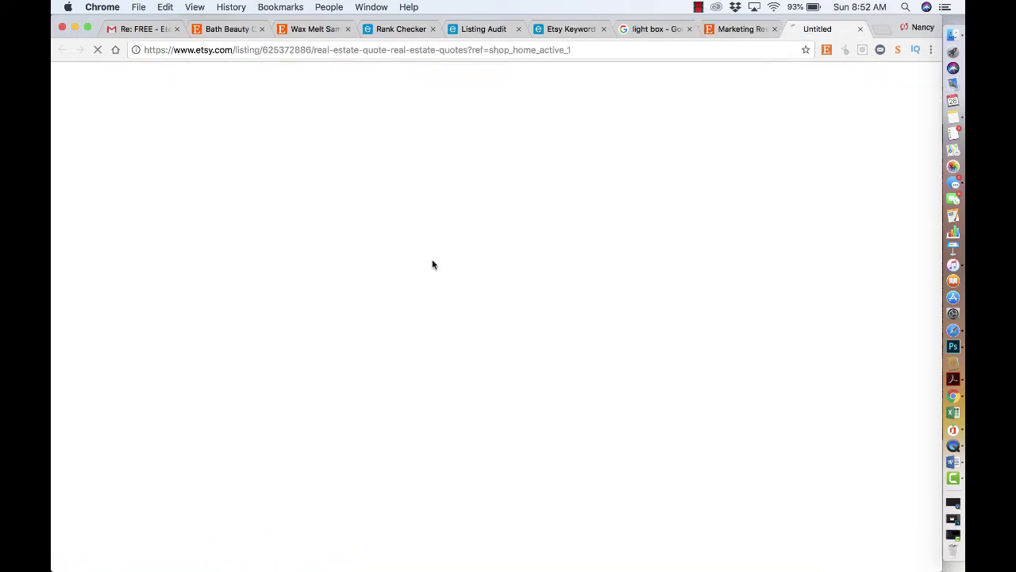
Step: Expand the Real Estate Quote listing's full description and read it through to the Refunds and Exchanges section
scroll(429, 333, "down", 3)
scroll(426, 357, "down", 5)
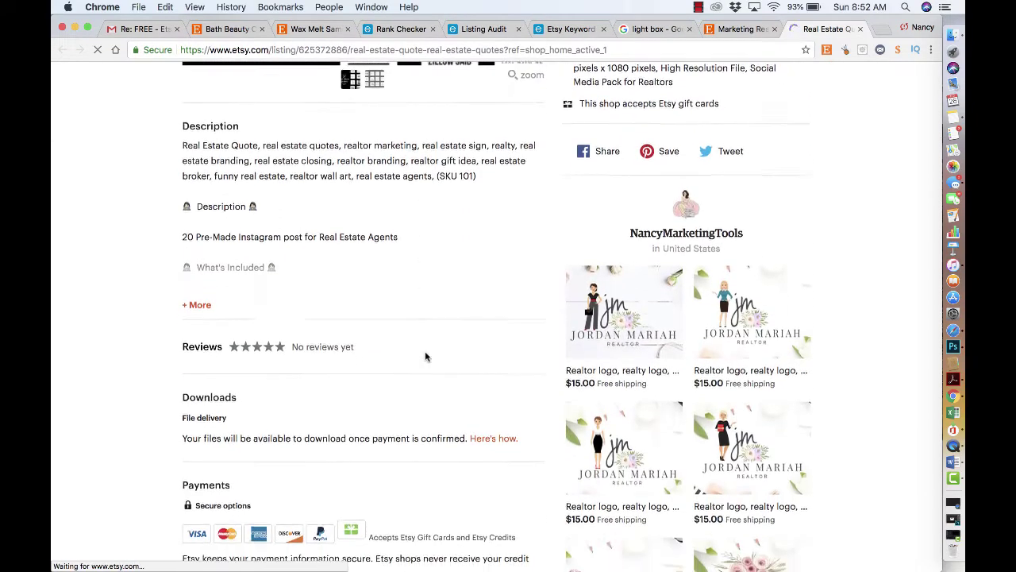
left_click(199, 300)
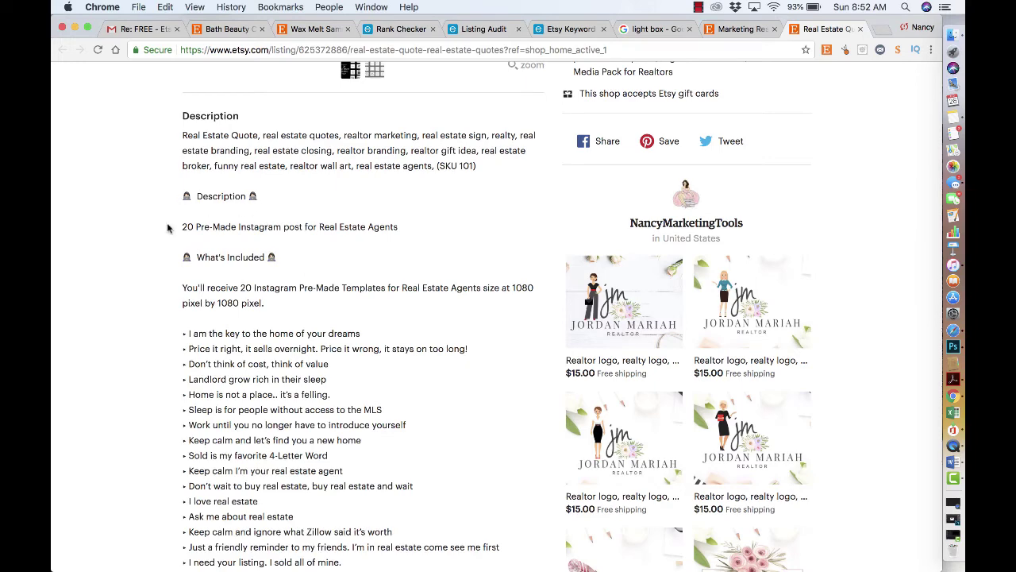
scroll(294, 223, "down", 3)
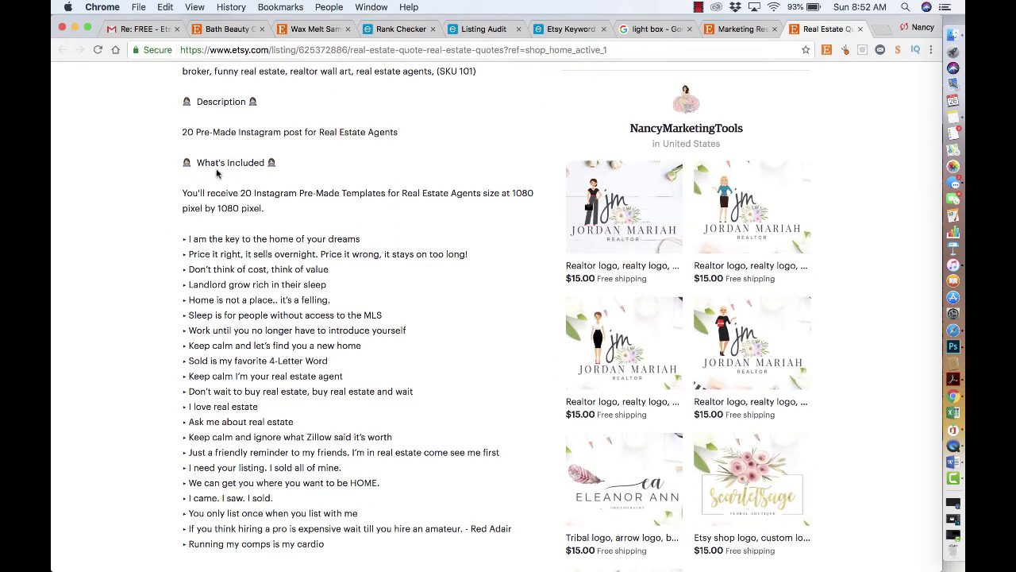
scroll(212, 378, "down", 3)
scroll(212, 378, "down", 8)
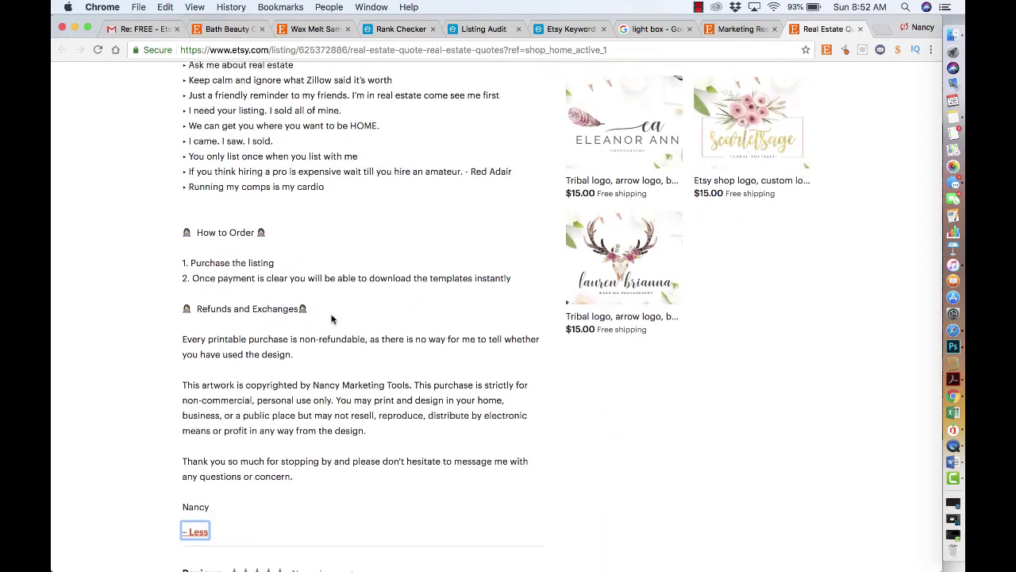
Step: Re-examine the Real Estate Quote description's structure, from the opening keywords and What's Included list to the closing thank-you note
scroll(330, 318, "up", 10)
scroll(332, 316, "down", 2)
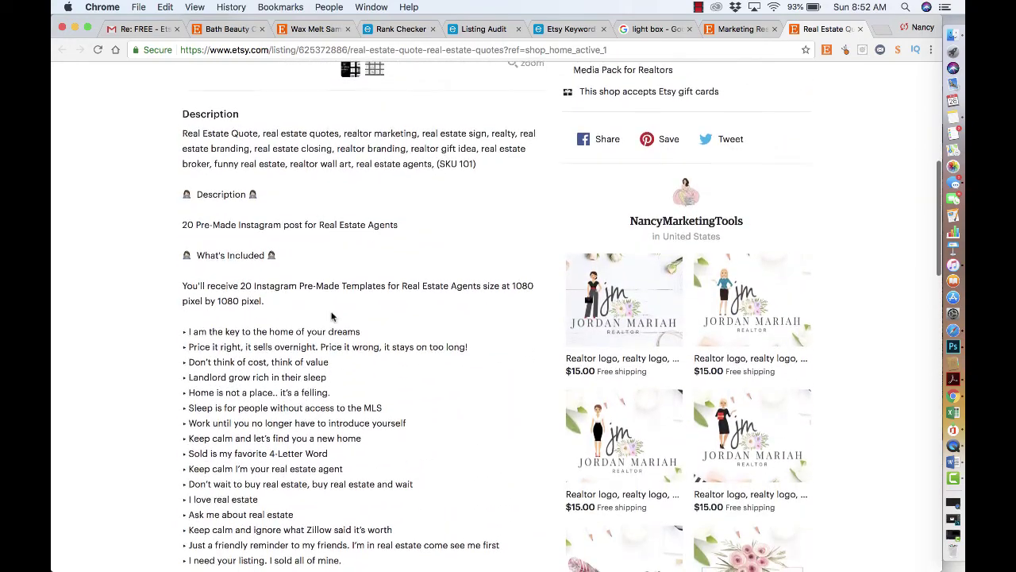
scroll(332, 317, "down", 3)
scroll(332, 317, "up", 2)
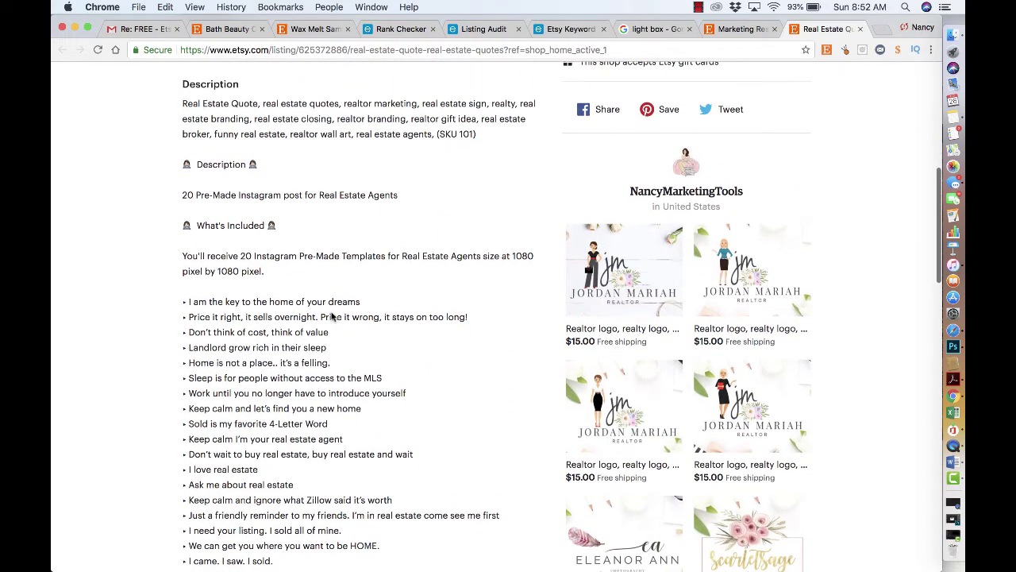
scroll(331, 317, "down", 5)
scroll(317, 342, "up", 4)
scroll(286, 401, "down", 8)
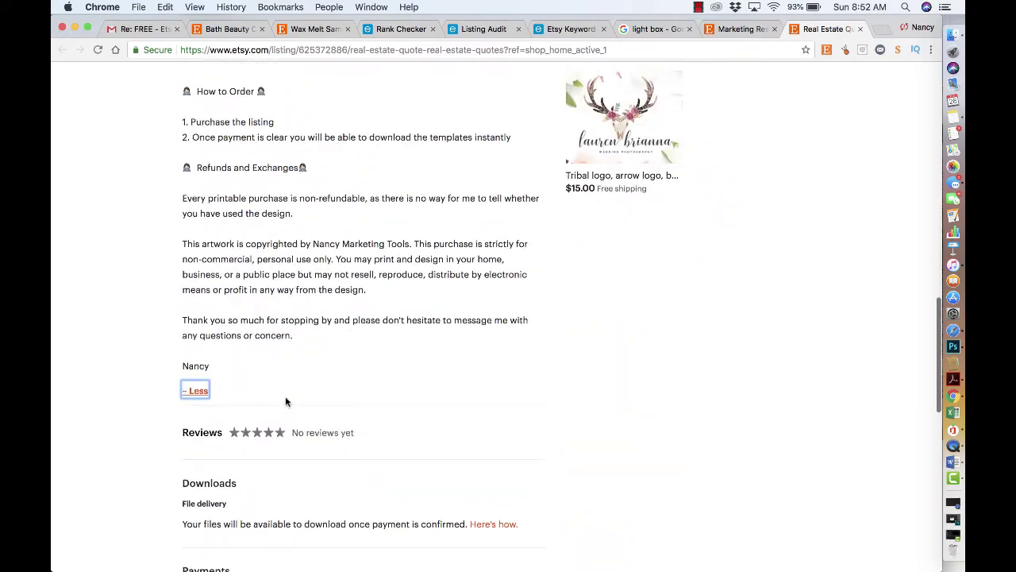
Step: Open the shop's $15.00 Tribal logo listing with the feather design and read its expanded description to the end
scroll(333, 397, "up", 4)
left_click(619, 190)
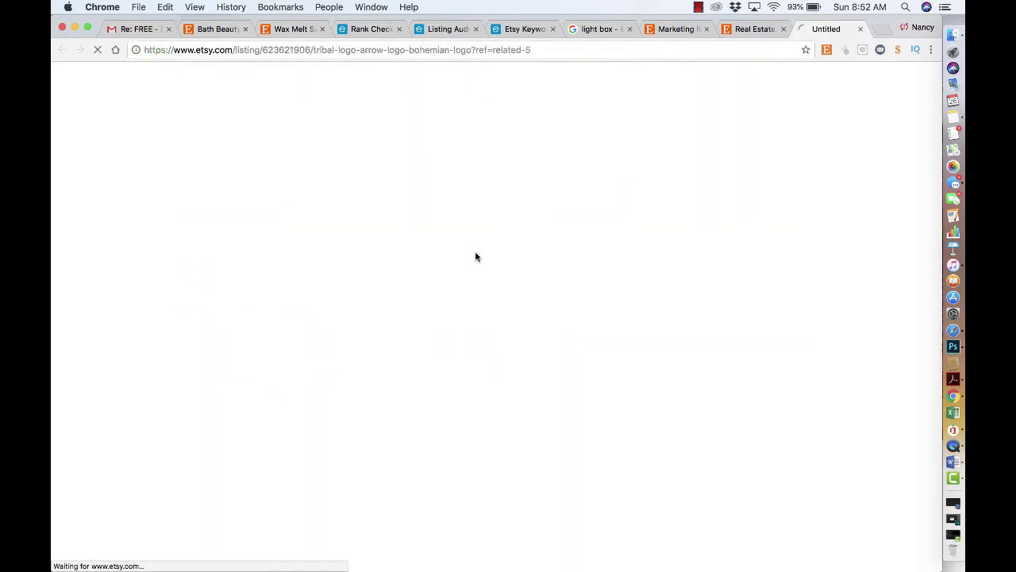
scroll(333, 395, "down", 5)
scroll(317, 373, "up", 4)
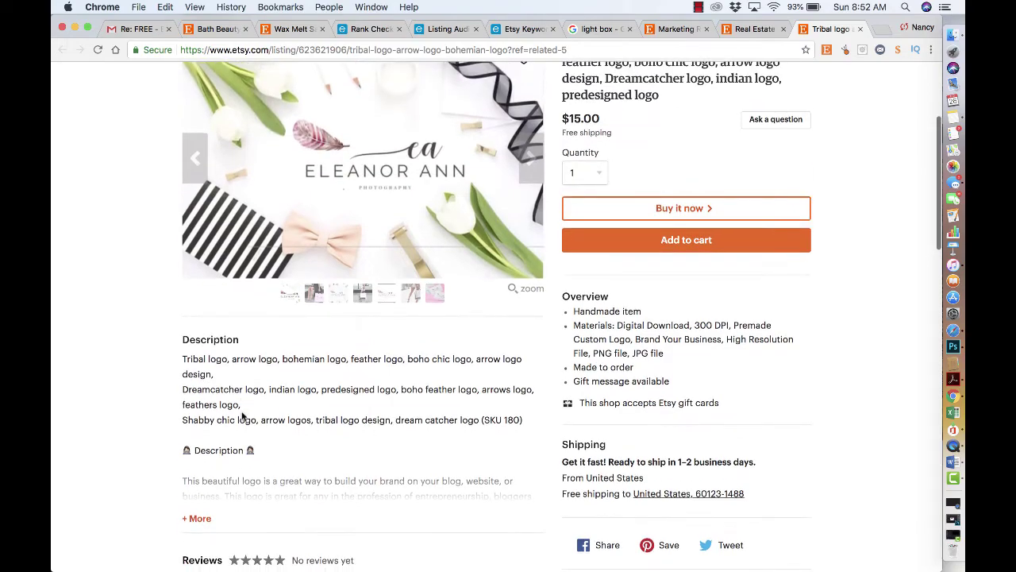
left_click(197, 517)
scroll(242, 494, "down", 7)
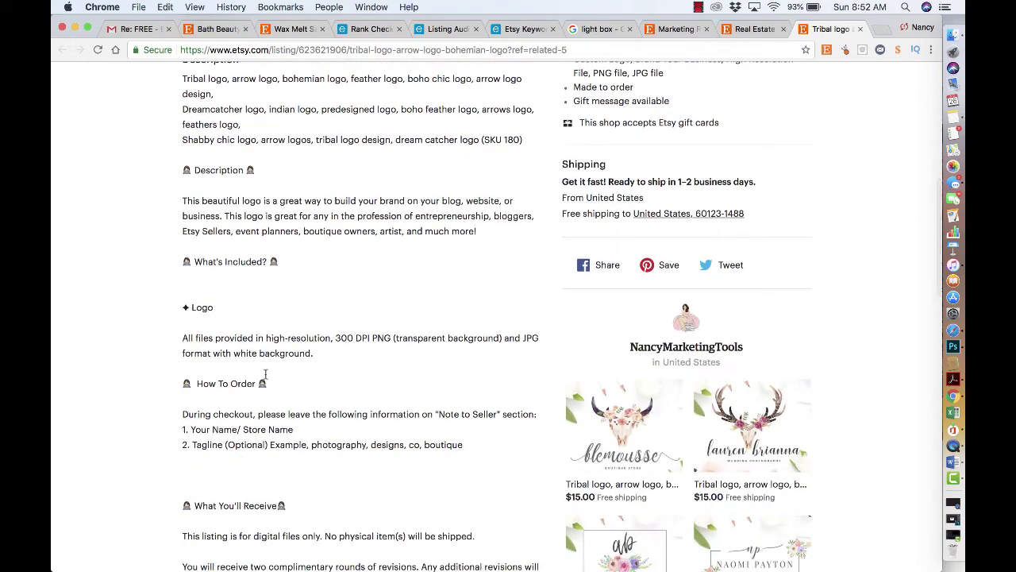
scroll(266, 387, "down", 3)
scroll(266, 386, "down", 10)
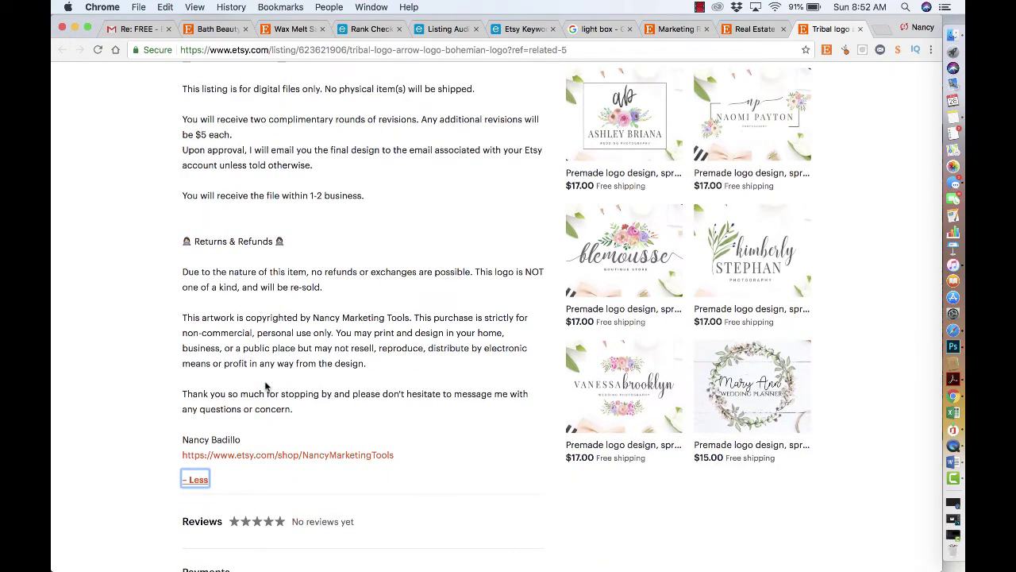
Step: Review the Tribal logo description's section headings, including What's Included, How To Order, What You'll Receive, and Returns & Refunds
scroll(266, 386, "up", 12)
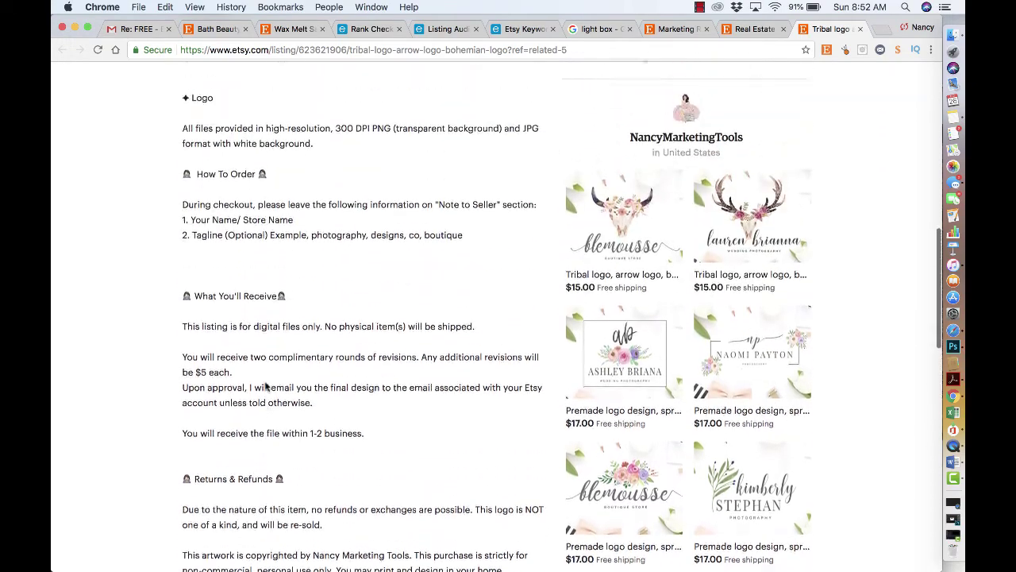
scroll(289, 294, "down", 12)
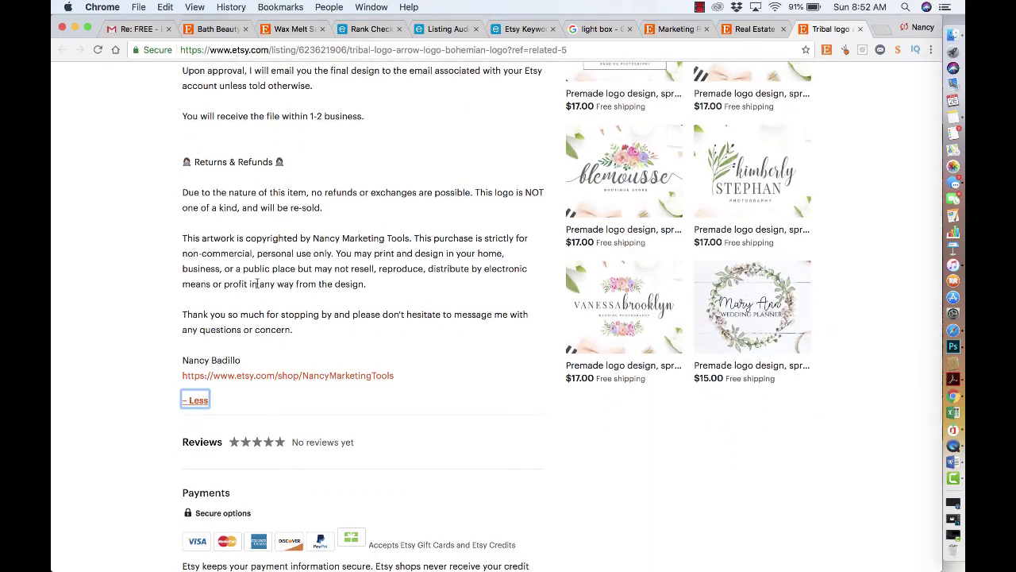
scroll(257, 284, "up", 7)
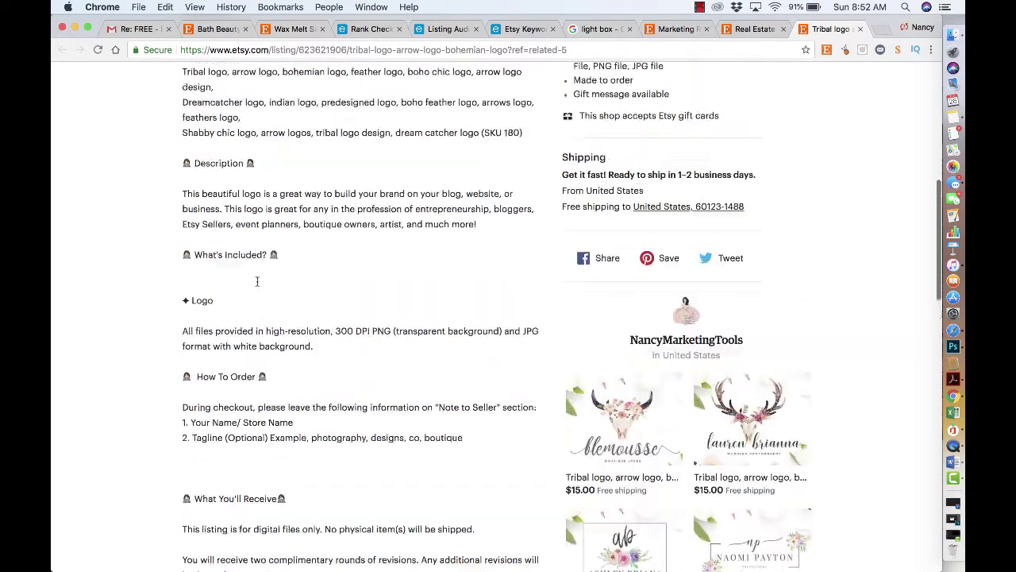
scroll(256, 282, "down", 1)
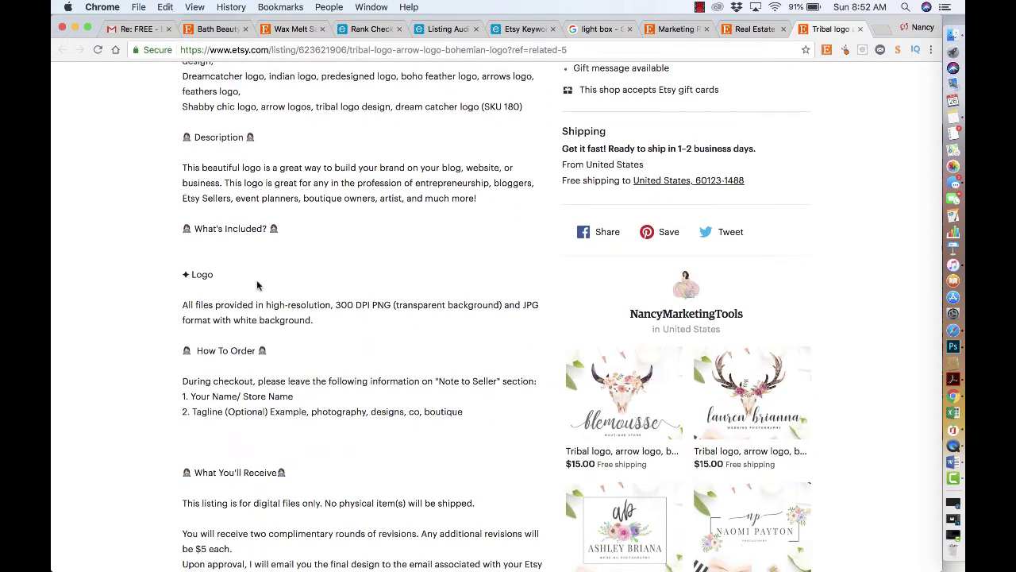
Step: Return to the Wax Melt Sample Packs listing and read its description from the opening paragraph through all the scent entries
left_click(370, 31)
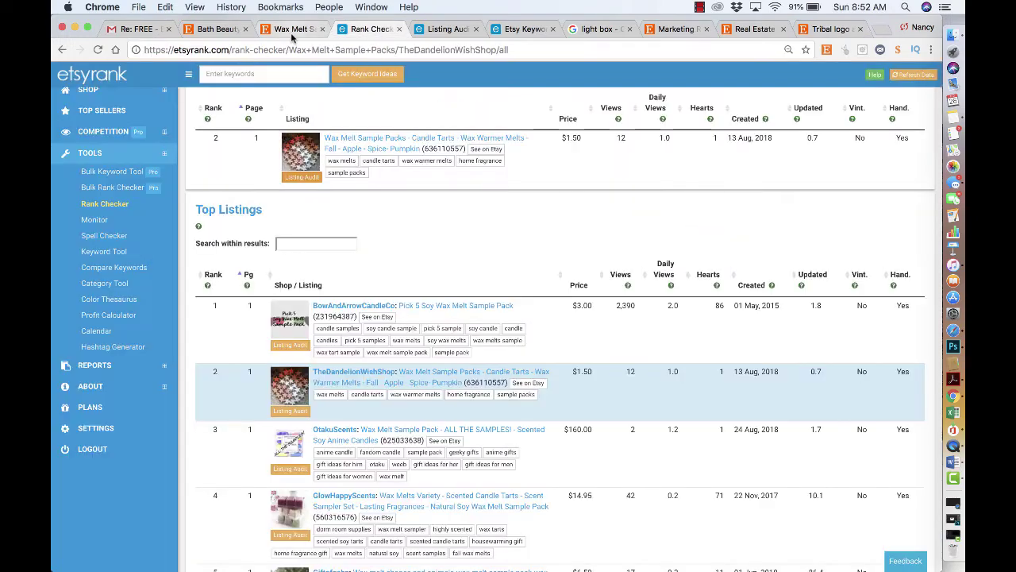
left_click(292, 29)
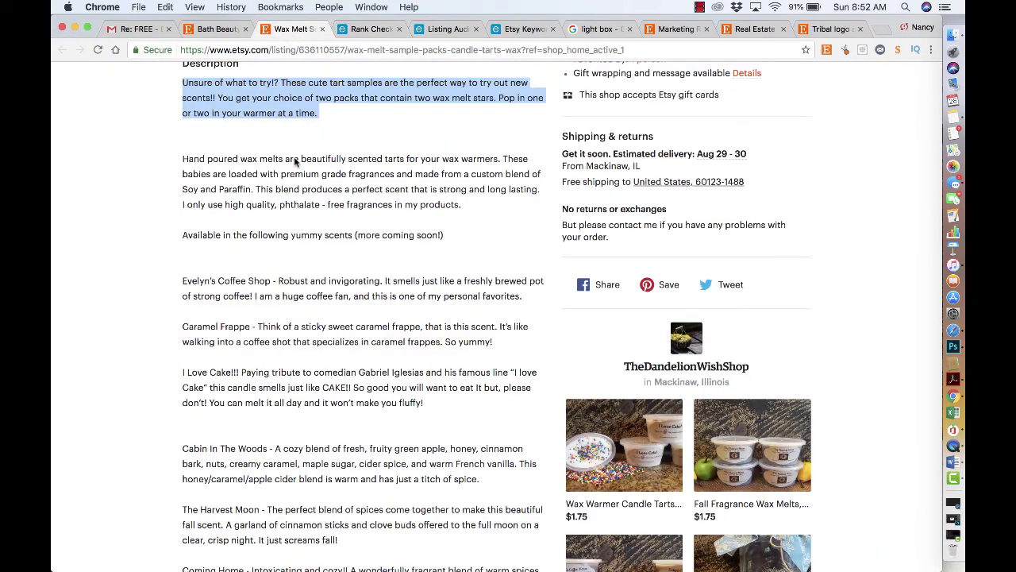
scroll(277, 221, "up", 1)
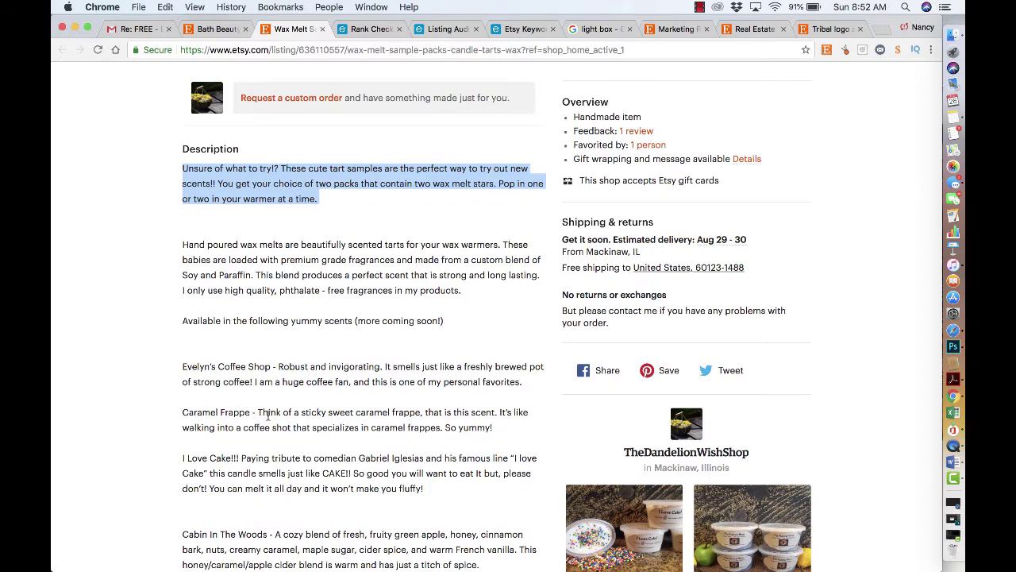
scroll(268, 415, "down", 3)
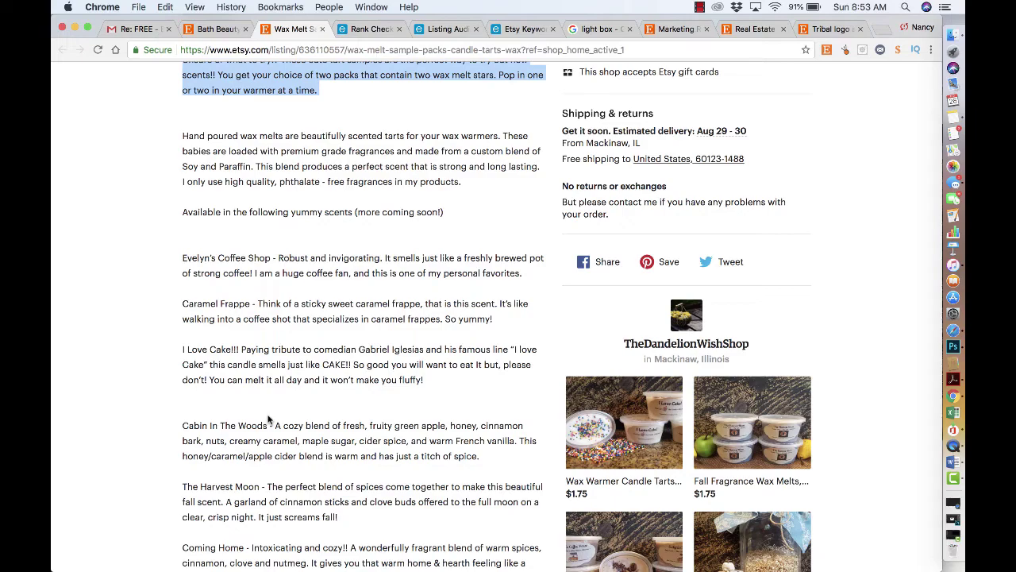
scroll(304, 548, "down", 2)
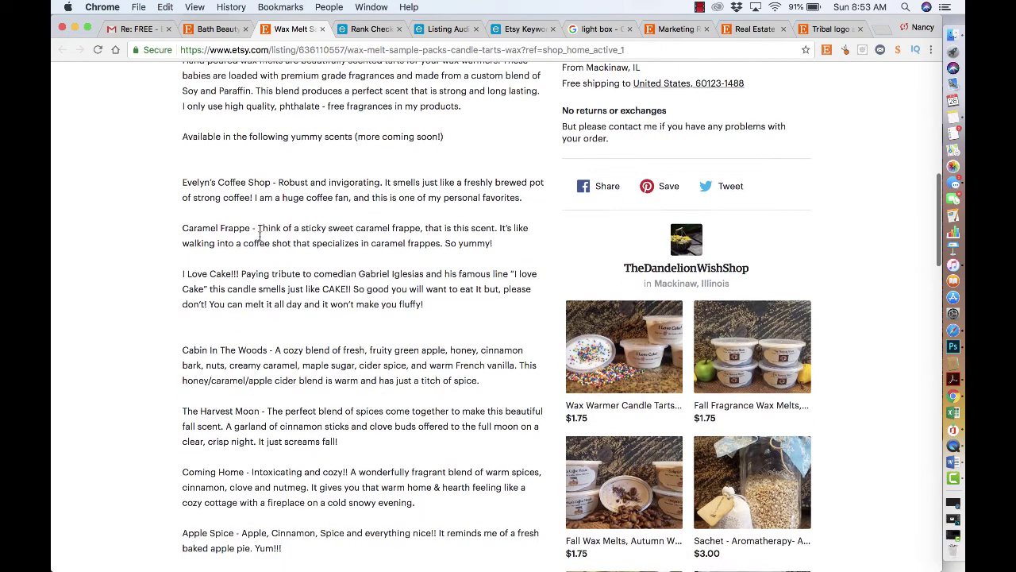
scroll(227, 309, "down", 5)
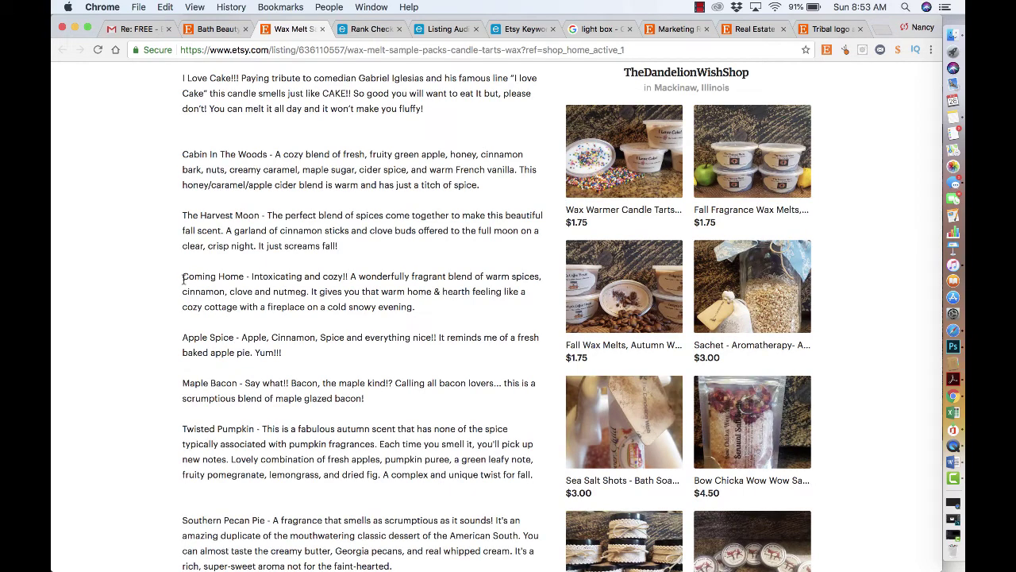
scroll(203, 293, "down", 8)
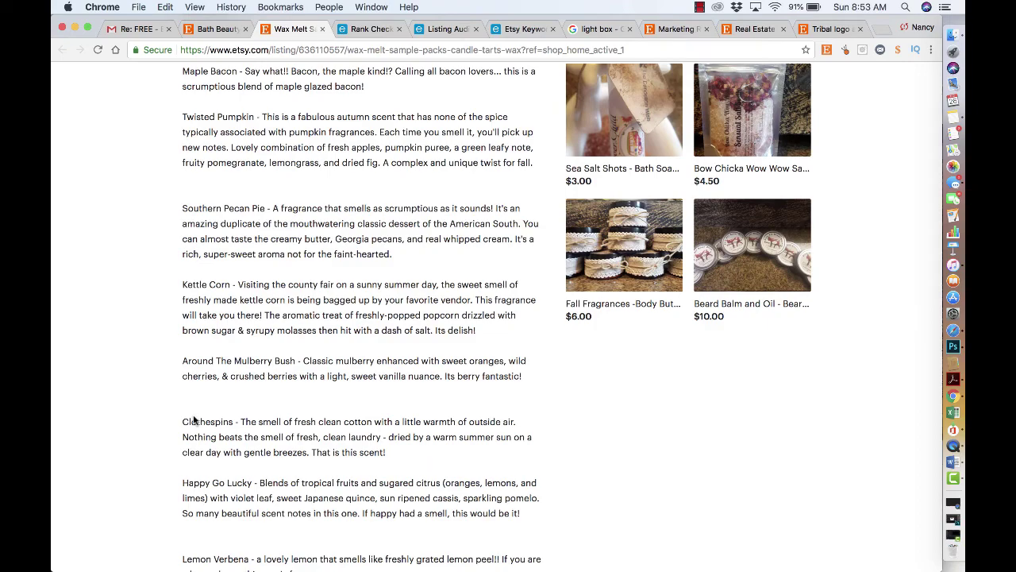
scroll(193, 419, "down", 5)
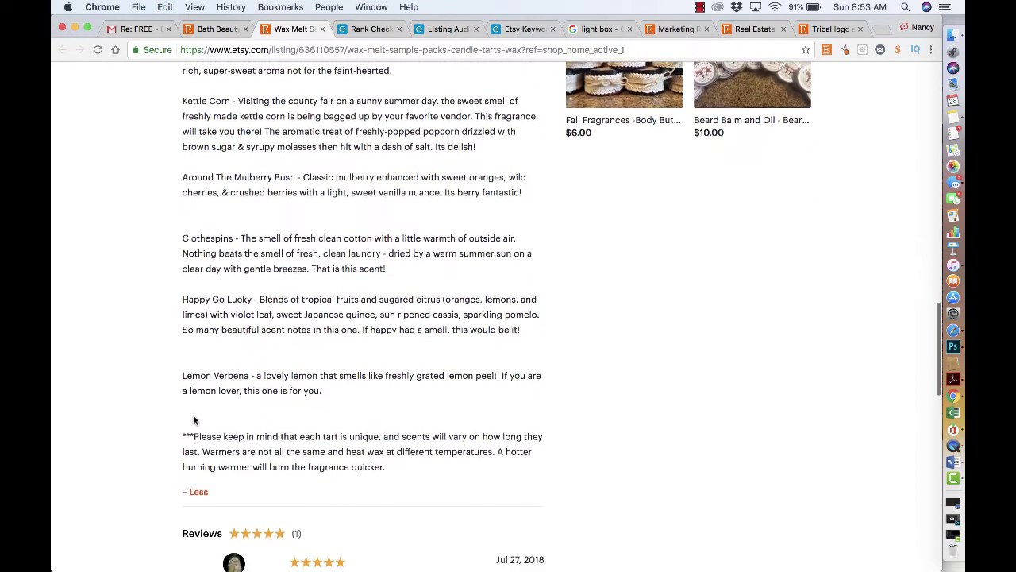
Step: Re-examine the wax melt description's layout from the opening paragraph and scent list down to the closing note and reviews
scroll(193, 416, "up", 18)
scroll(194, 421, "up", 5)
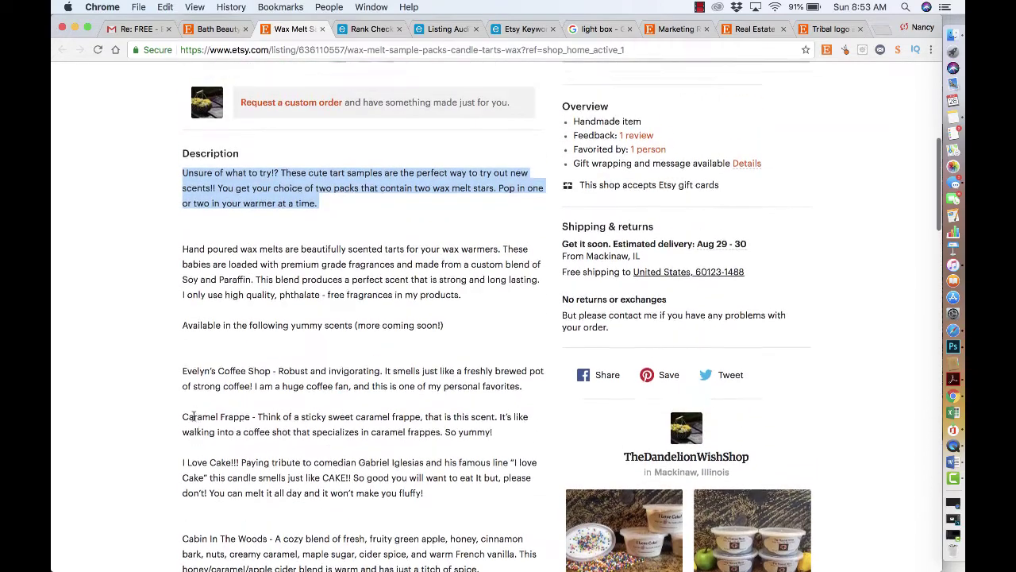
scroll(200, 460, "down", 7)
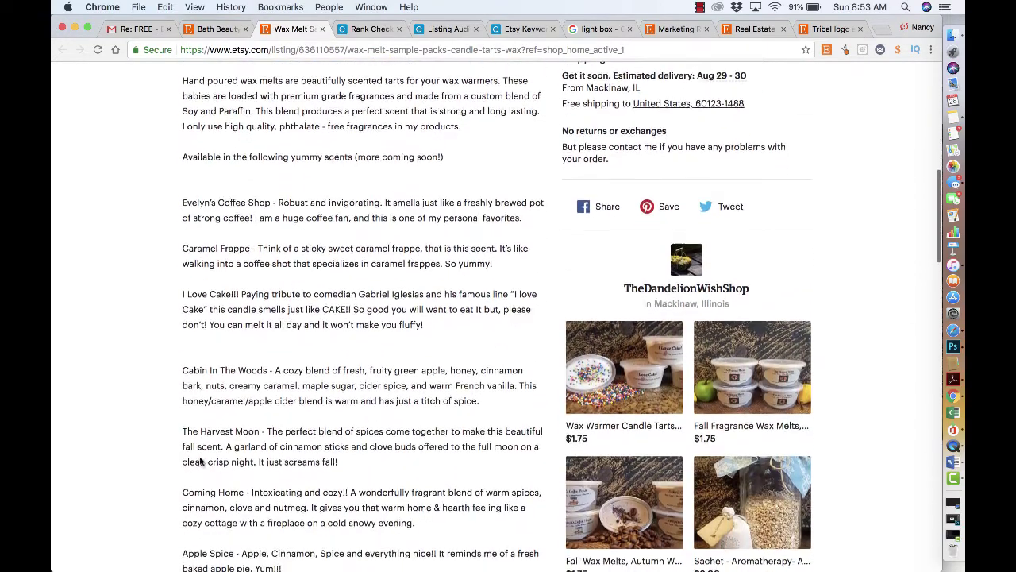
scroll(200, 457, "down", 1)
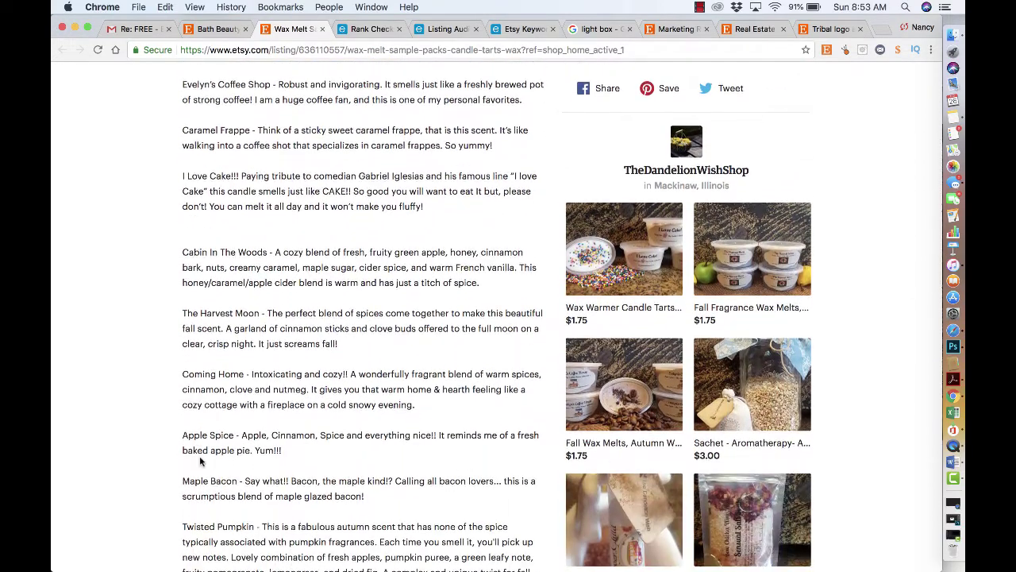
scroll(200, 460, "down", 2)
scroll(200, 461, "up", 7)
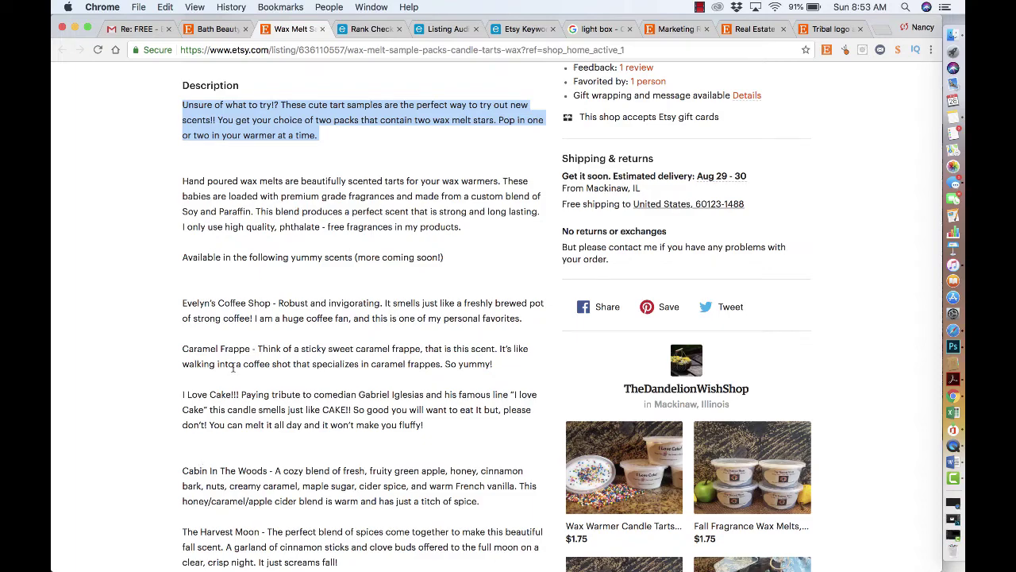
scroll(232, 364, "down", 15)
scroll(233, 365, "down", 9)
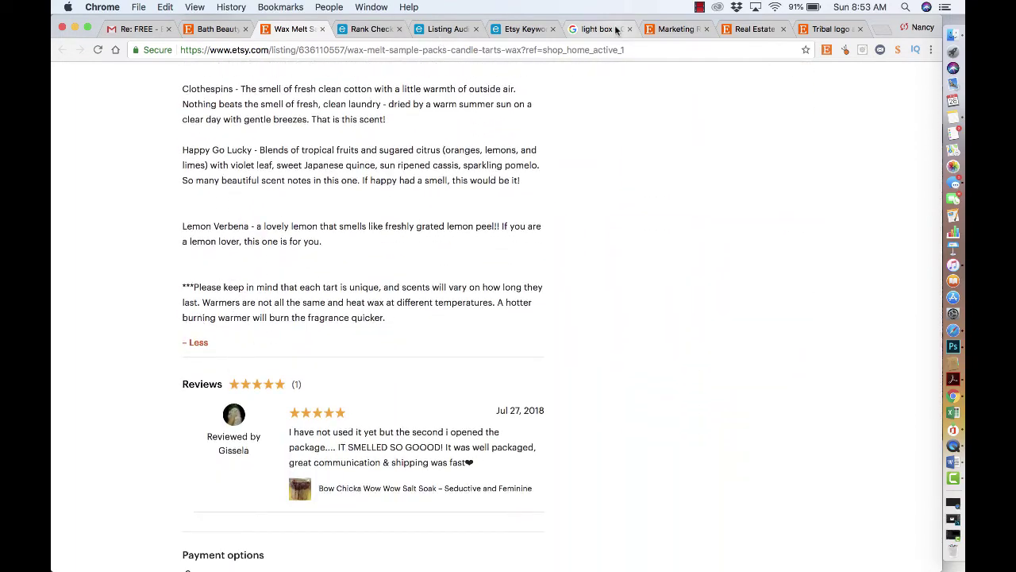
Step: Go back to the Tribal logo listing and examine the shop link ending its description and the related-item tags
left_click(677, 29)
left_click(743, 30)
left_click(830, 29)
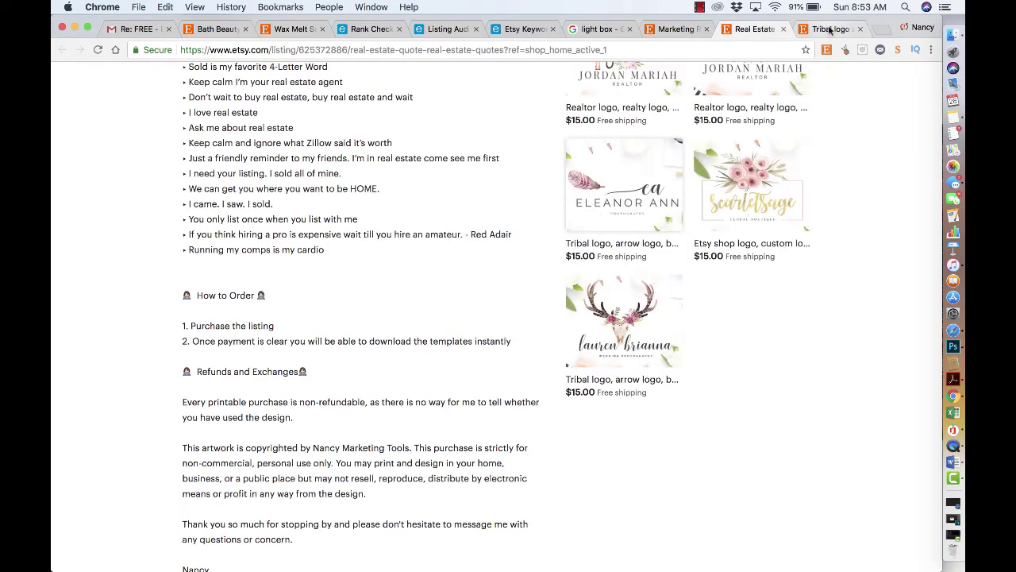
scroll(548, 289, "down", 15)
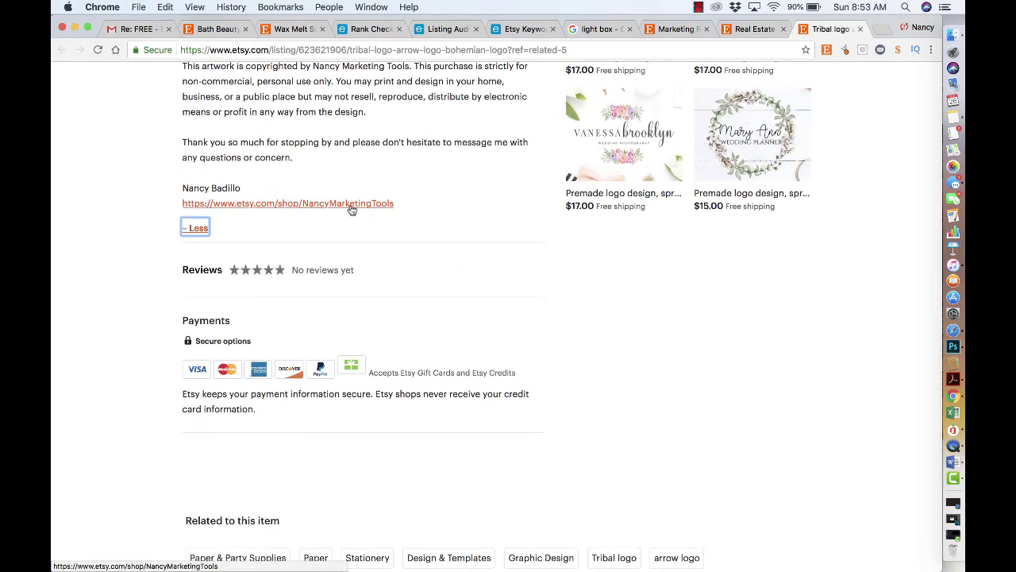
scroll(351, 208, "up", 10)
scroll(338, 358, "down", 20)
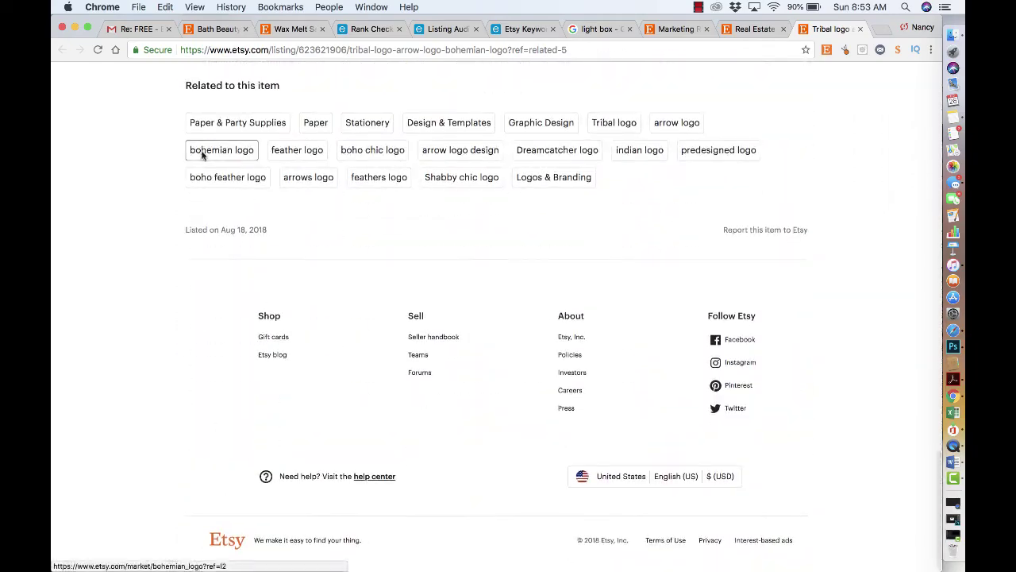
Step: Follow the shop link at the end of the Tribal logo description and browse the NancyMarketingTools shop page
scroll(221, 246, "up", 15)
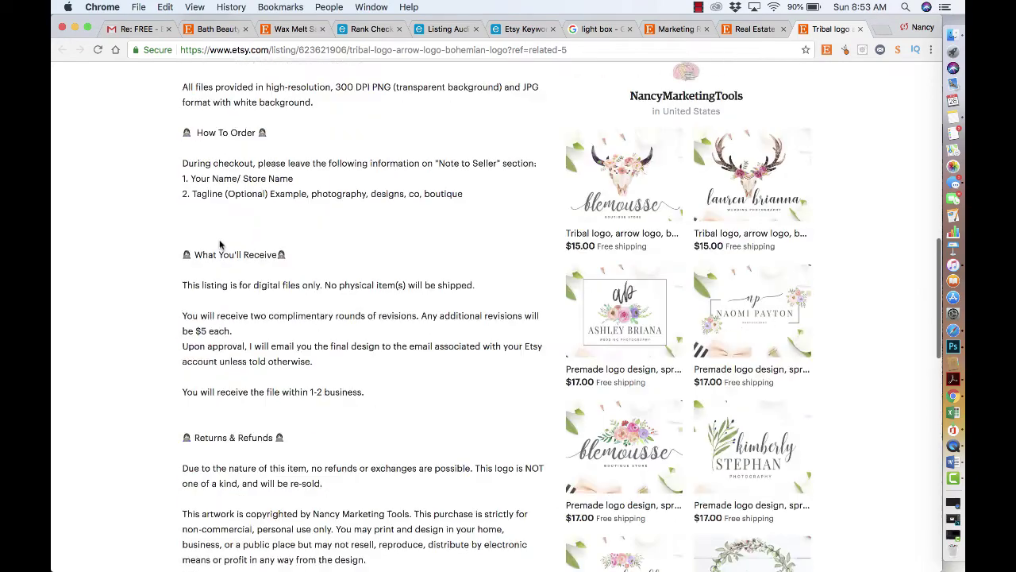
left_click(290, 332)
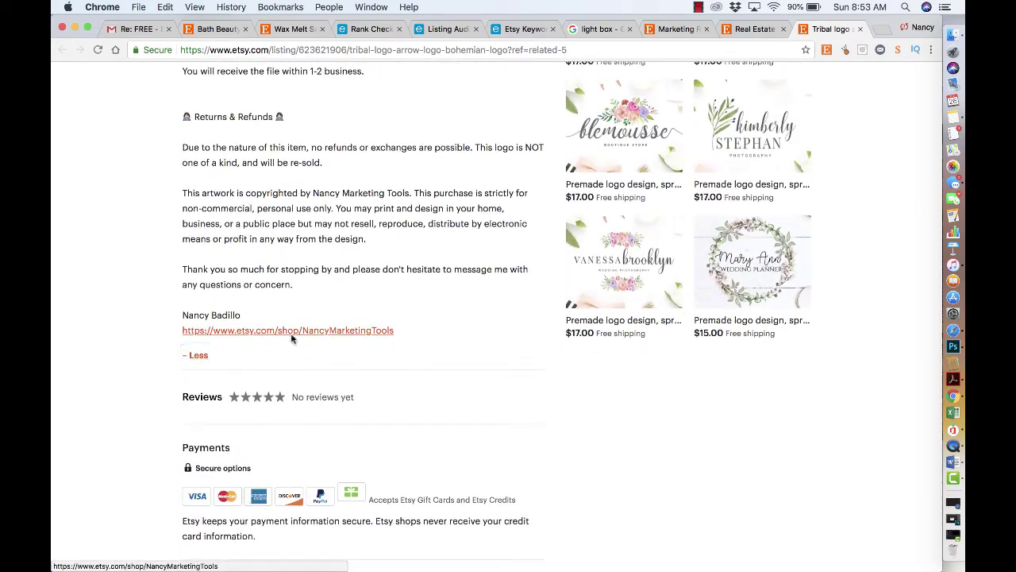
scroll(349, 377, "down", 3)
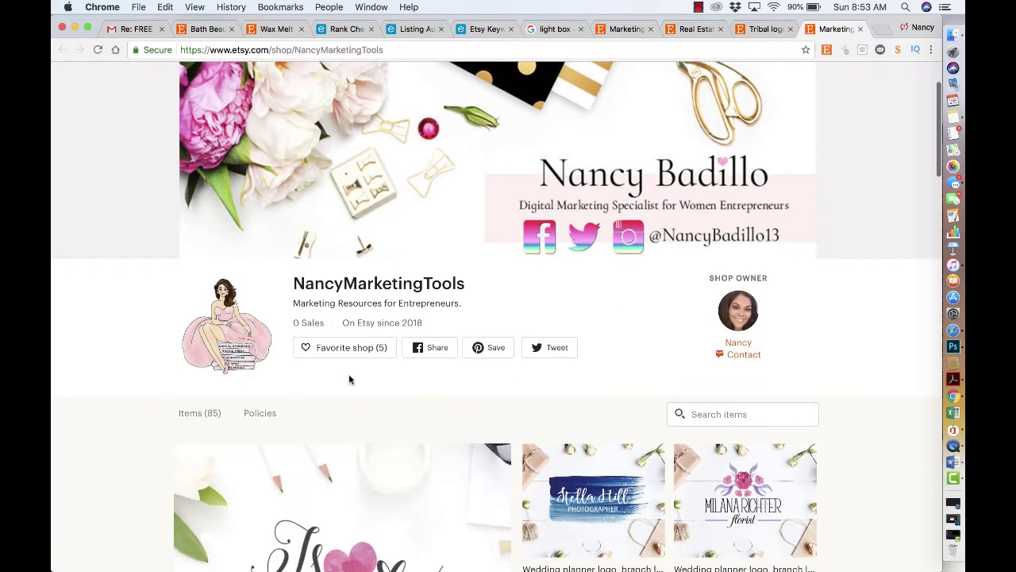
scroll(349, 380, "down", 10)
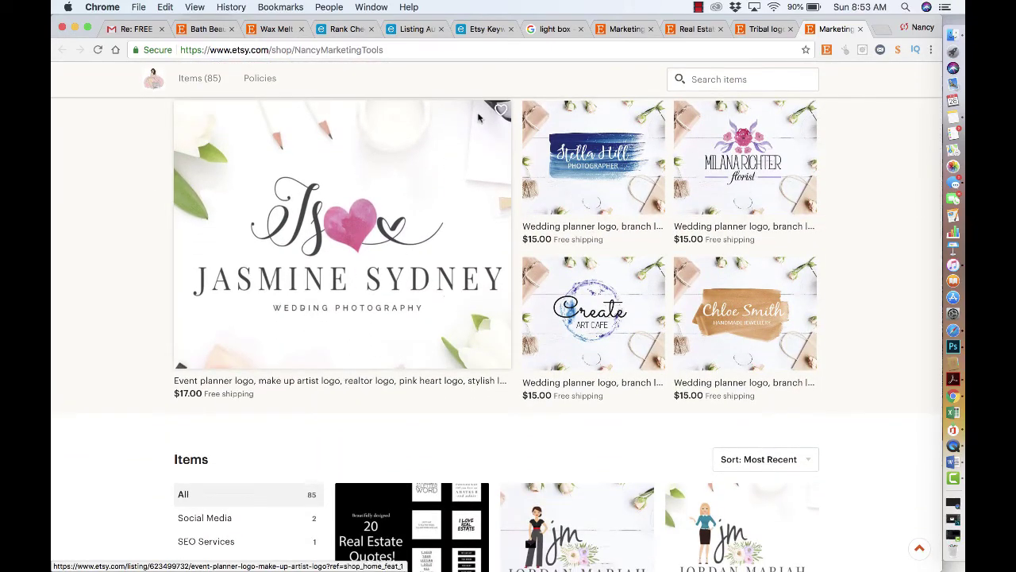
Step: Return to the Wax Melt Sample Packs listing and skim its description from the opening paragraph to the closing note about burn times
left_click(622, 29)
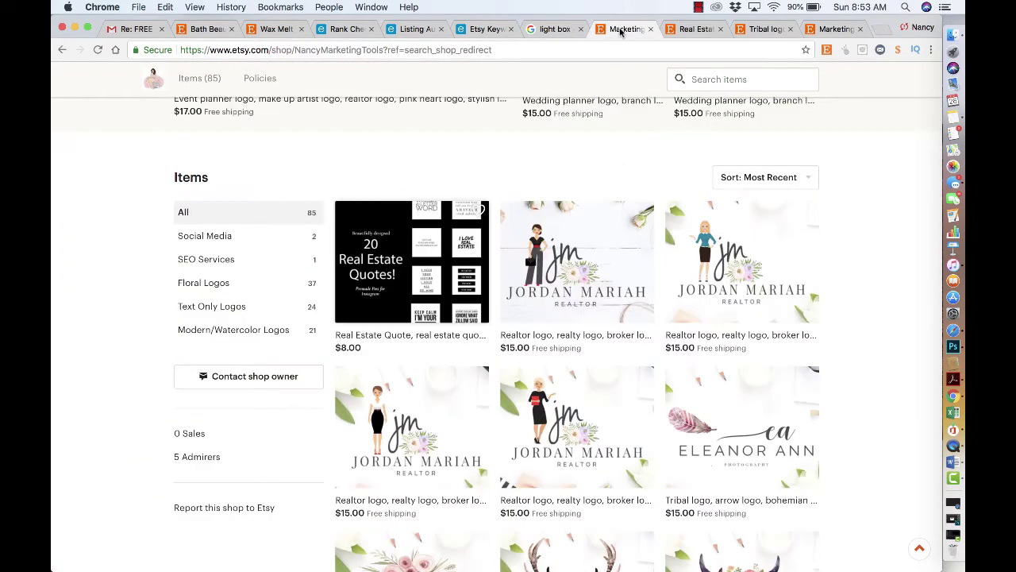
left_click(273, 29)
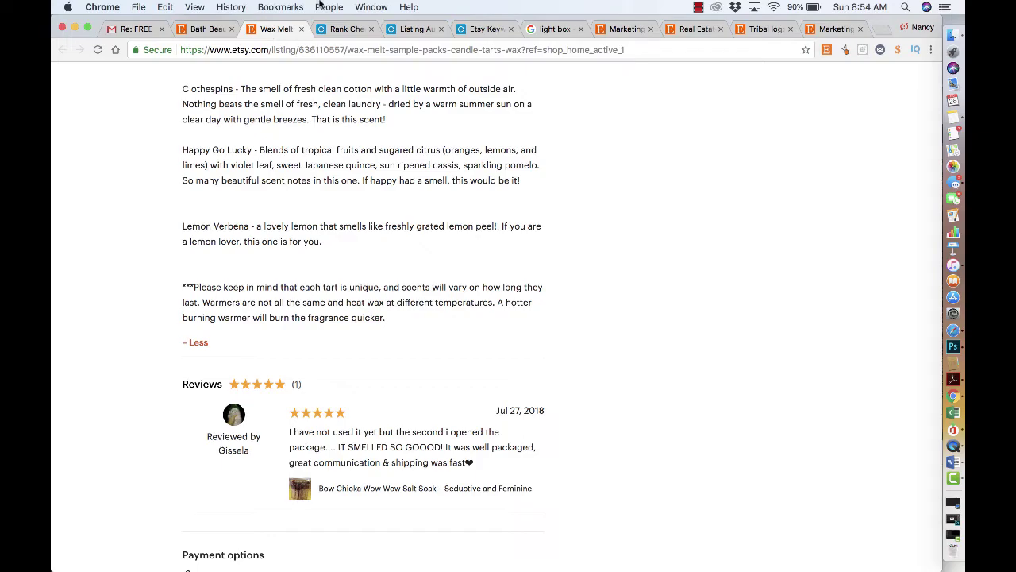
scroll(297, 177, "up", 10)
scroll(297, 177, "up", 8)
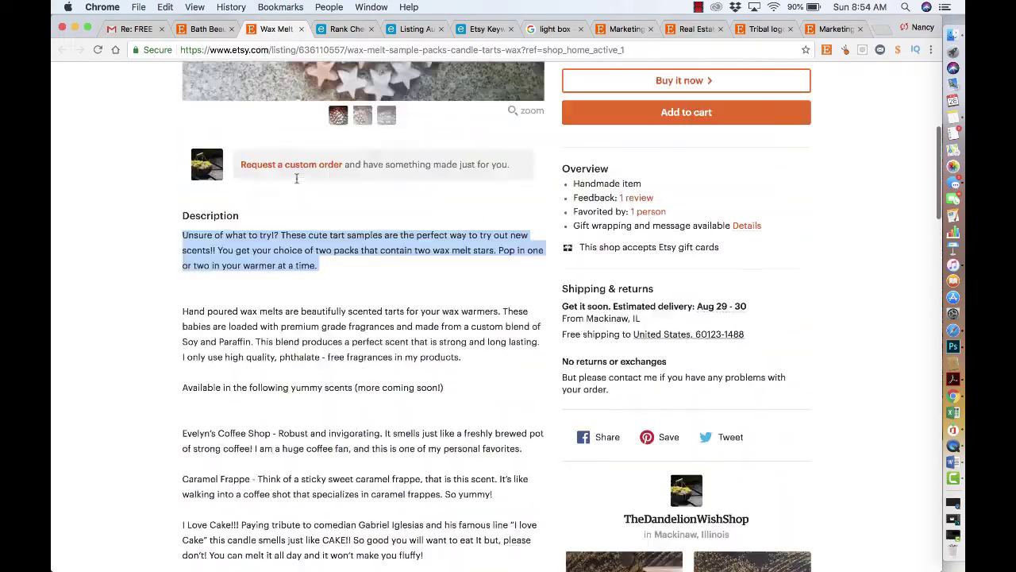
scroll(297, 181, "down", 7)
scroll(297, 183, "down", 8)
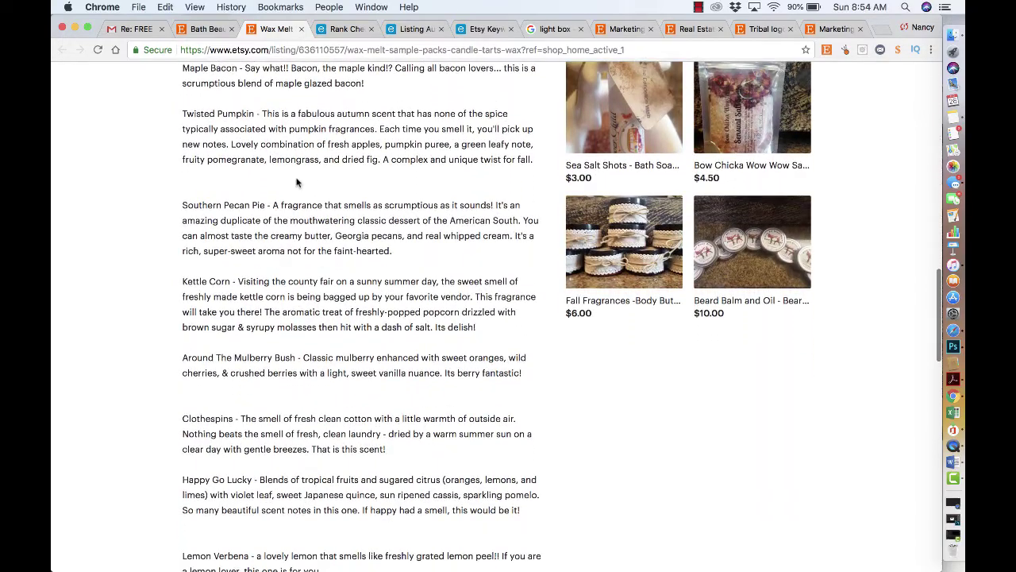
scroll(296, 183, "down", 8)
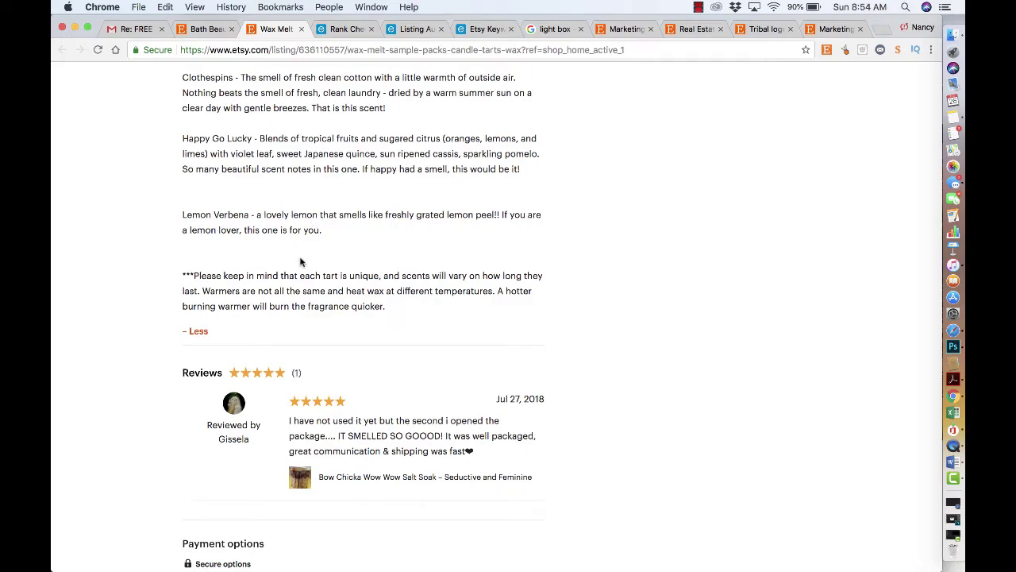
Step: Reread the individual scent entries and the opening paragraph, and compare them with the wax melt listing's title and main photo
scroll(301, 261, "up", 15)
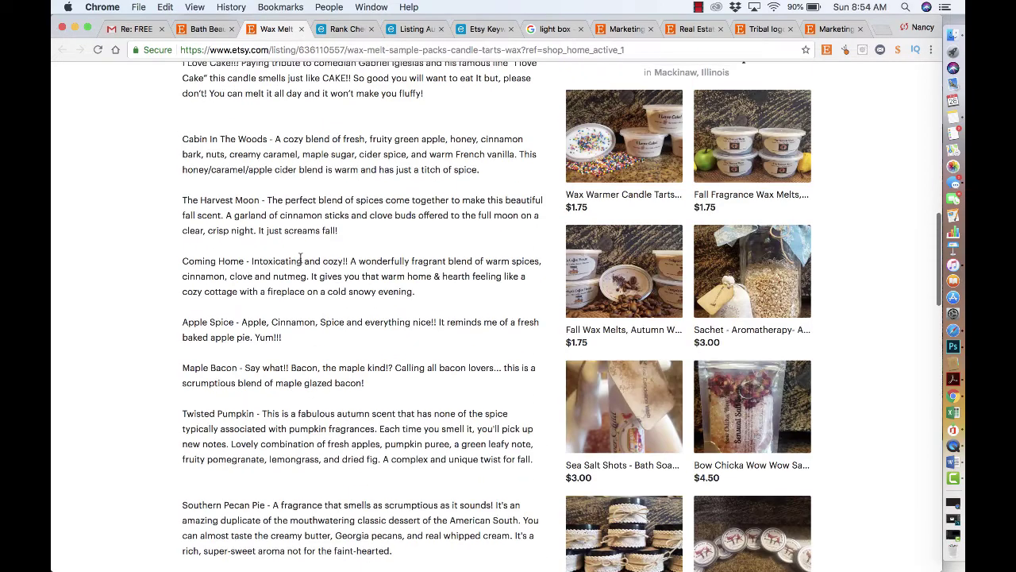
scroll(300, 262, "up", 3)
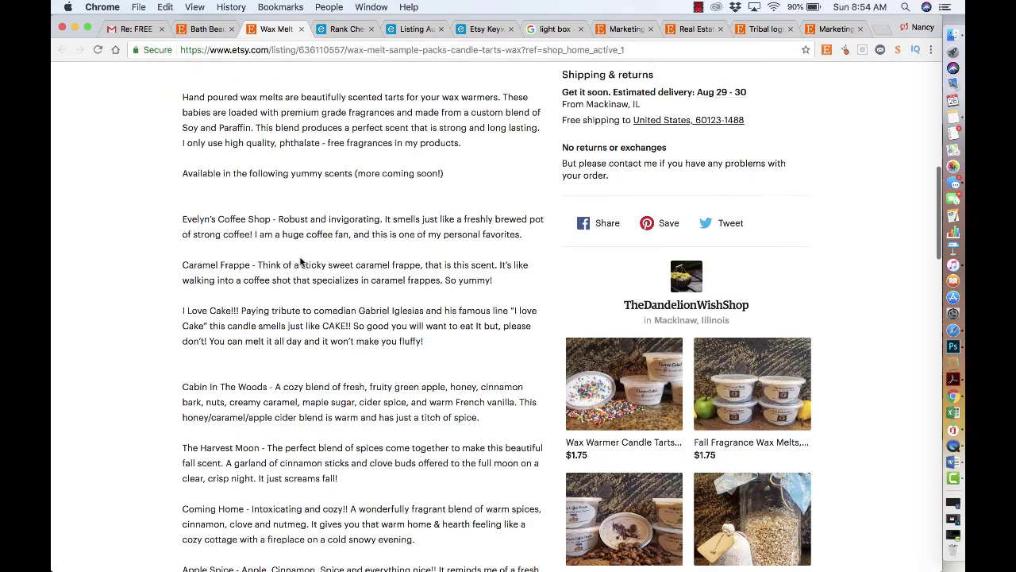
scroll(300, 258, "up", 3)
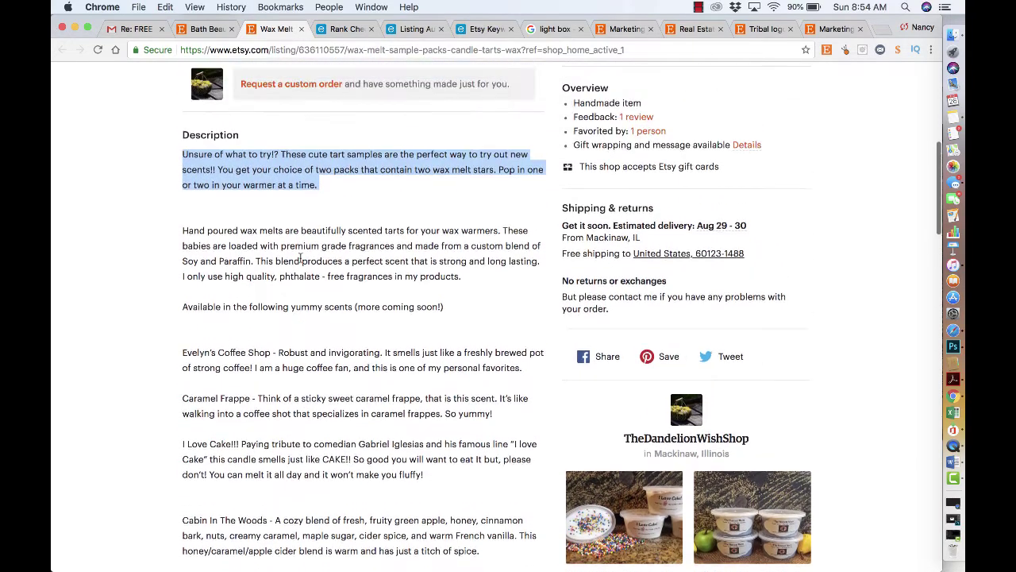
scroll(300, 258, "down", 15)
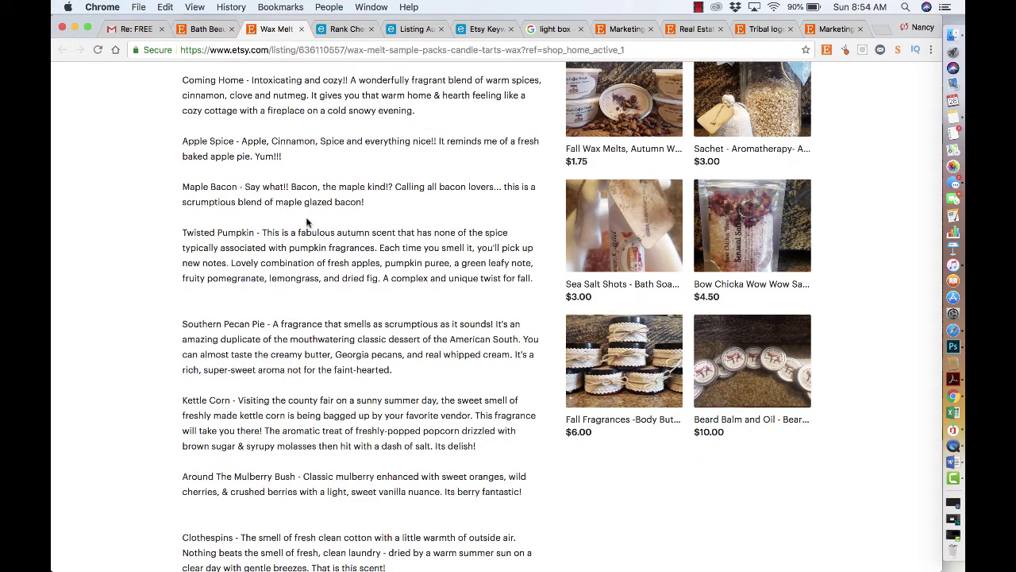
scroll(643, 123, "up", 2)
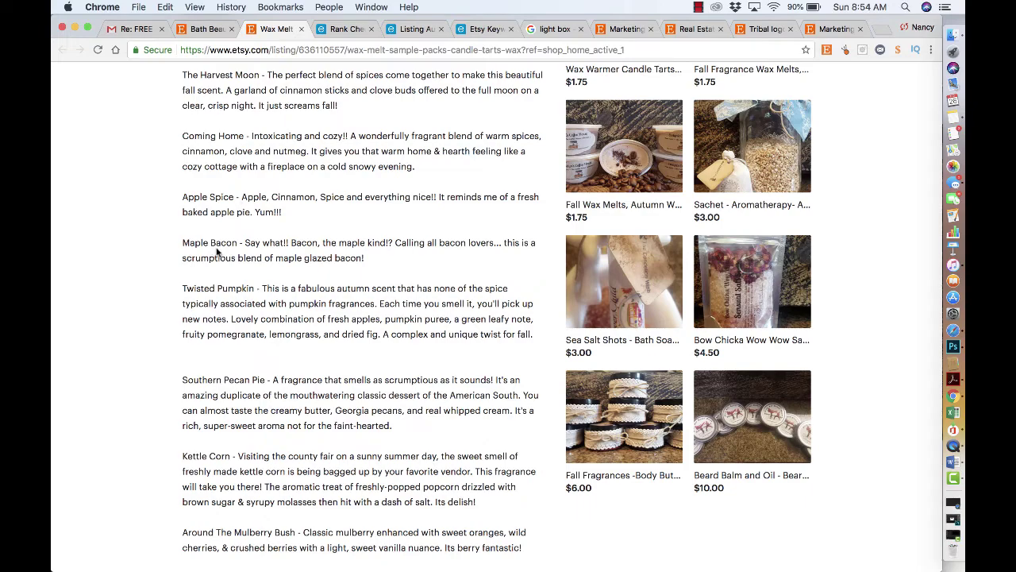
scroll(343, 220, "up", 10)
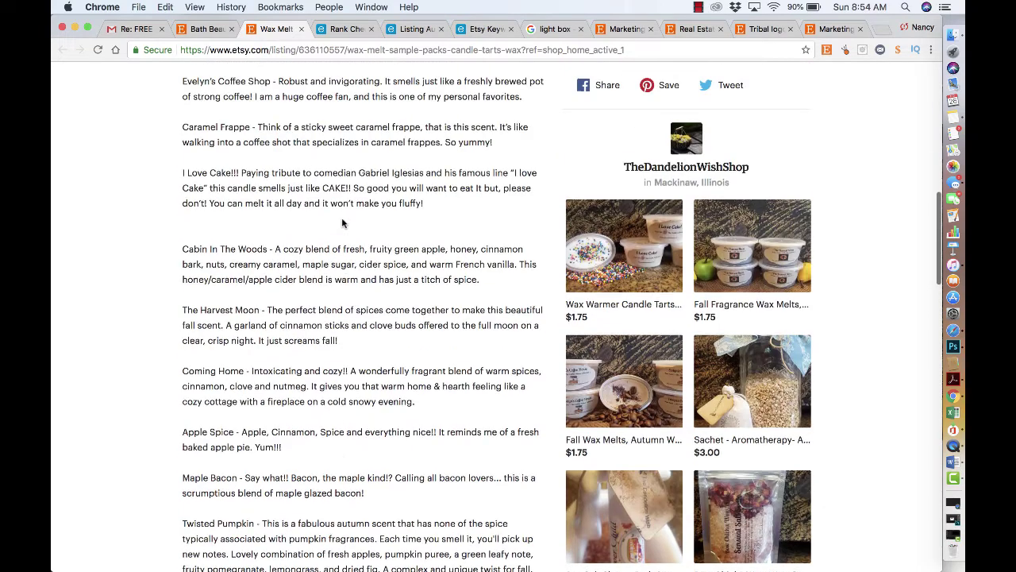
scroll(343, 220, "up", 2)
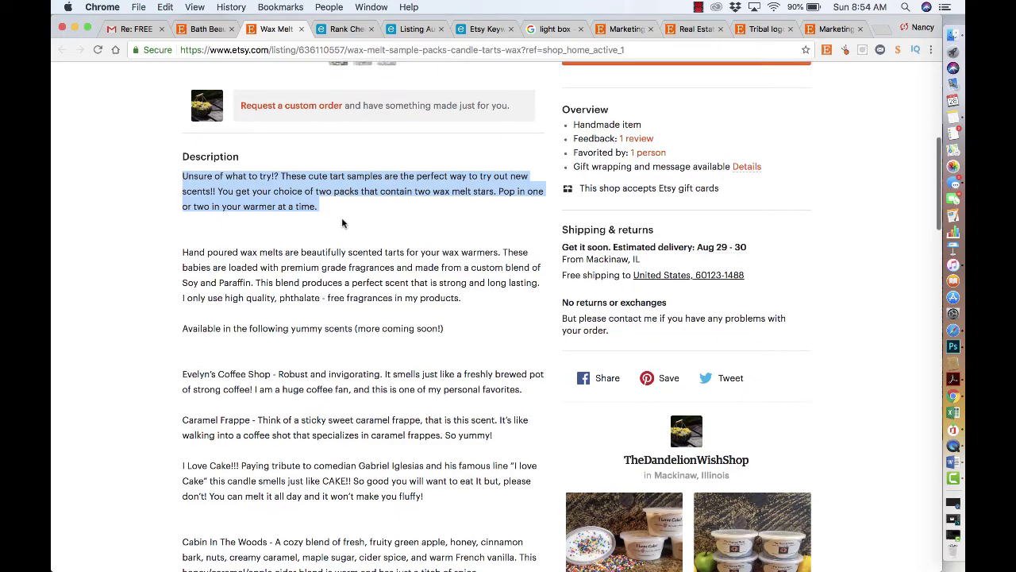
scroll(343, 223, "up", 8)
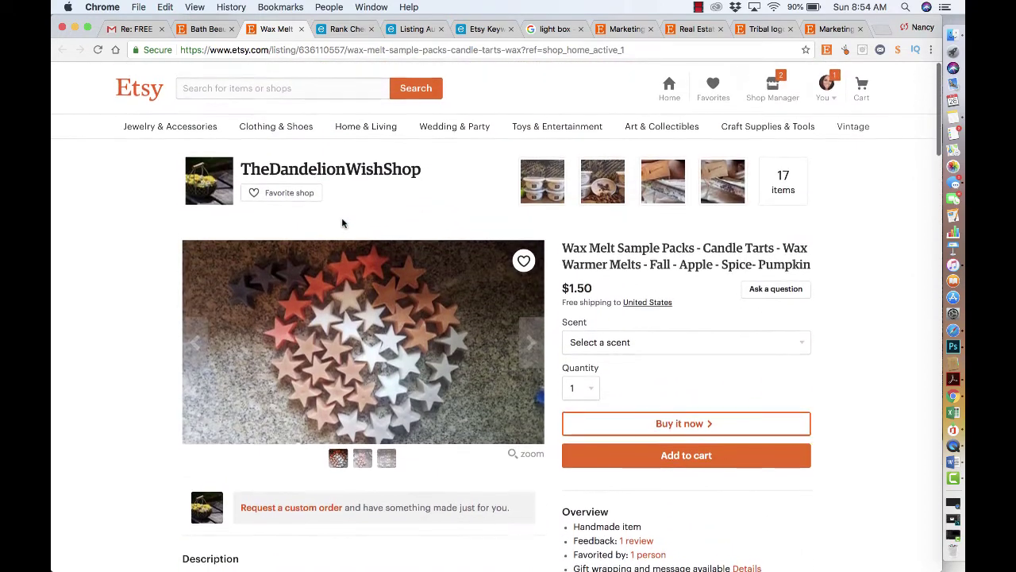
scroll(342, 223, "down", 15)
scroll(370, 315, "down", 1)
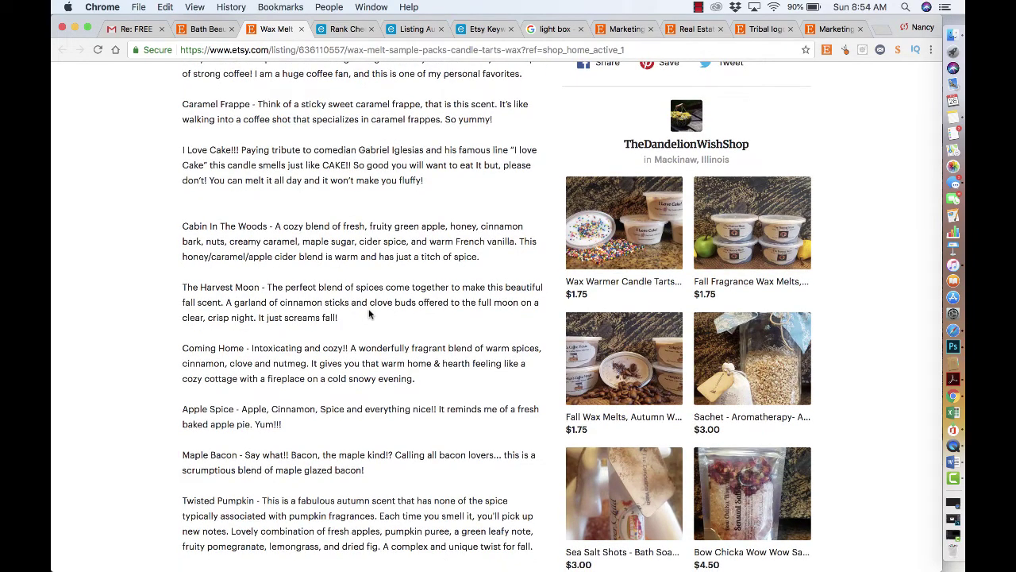
scroll(370, 314, "up", 15)
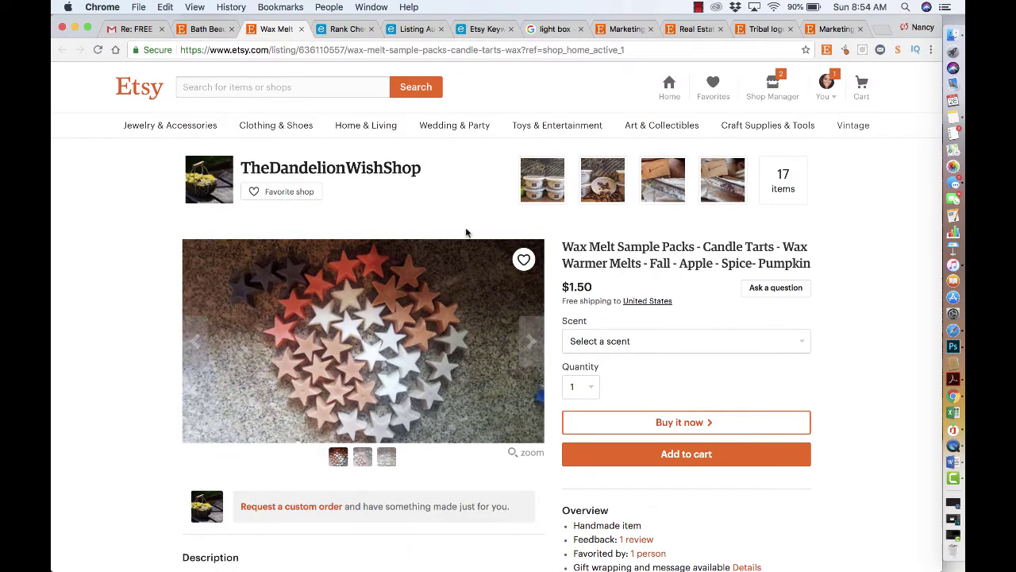
Step: Open TheDandelionWishShop's shop page from the listing and look through its announcement, items, reviews, and policies
left_click(387, 173)
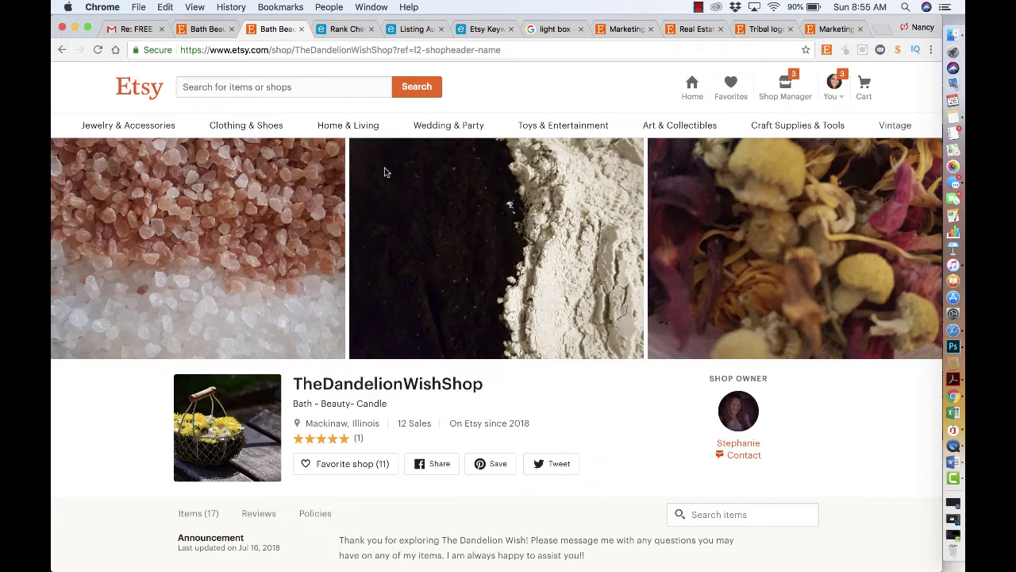
scroll(410, 265, "down", 4)
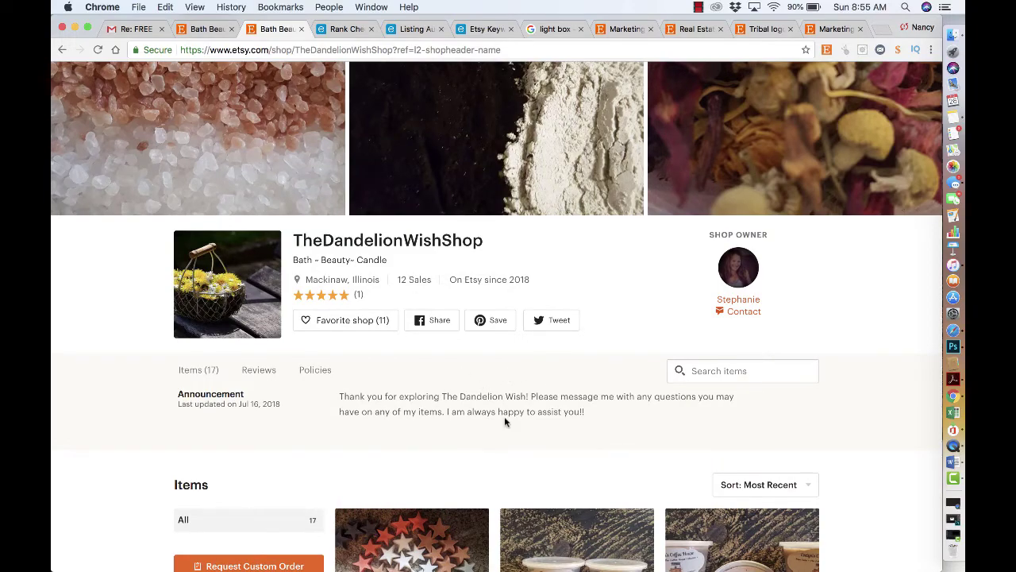
scroll(504, 417, "down", 10)
scroll(505, 423, "down", 15)
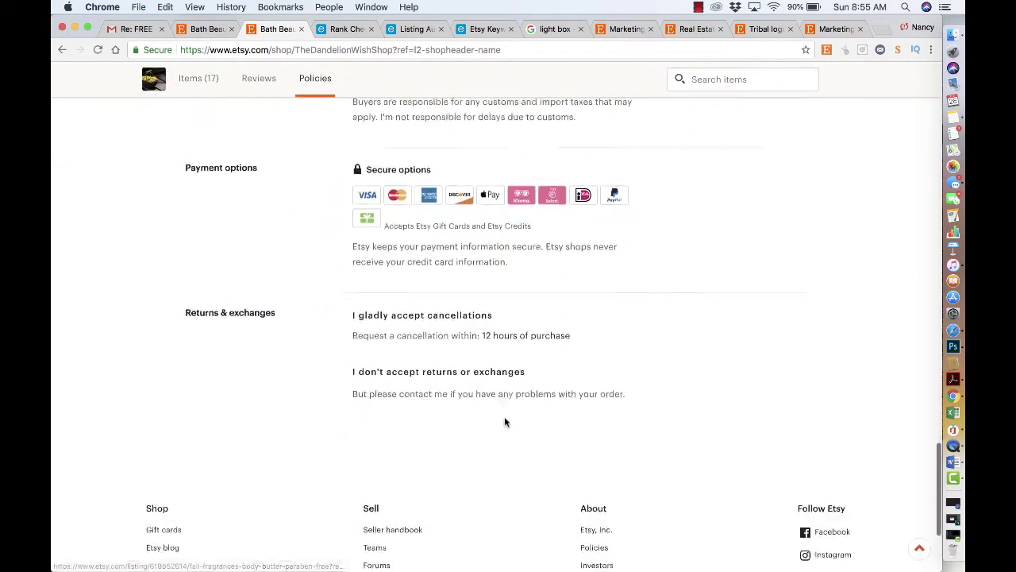
scroll(504, 421, "up", 8)
scroll(504, 424, "up", 5)
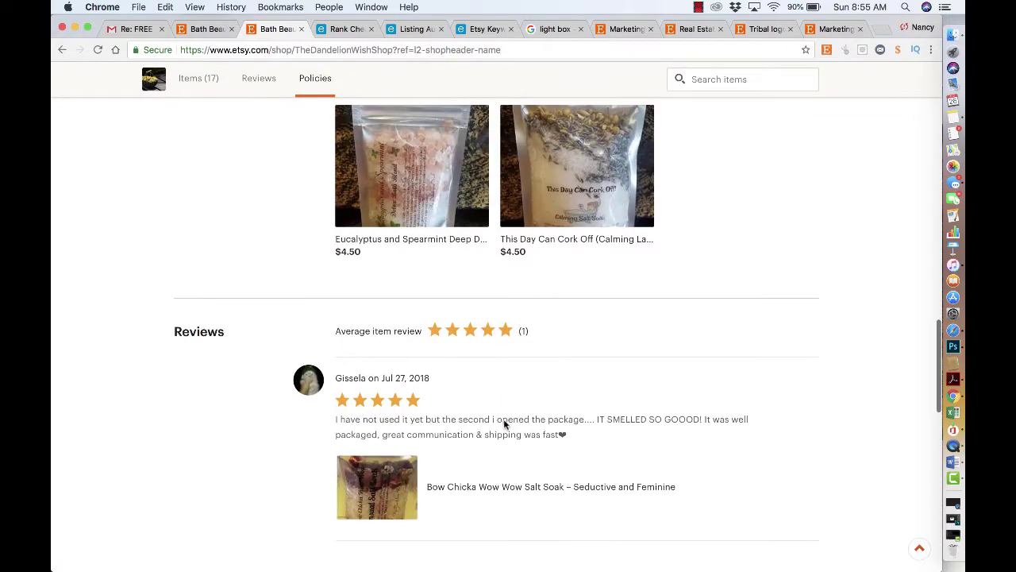
scroll(504, 418, "up", 20)
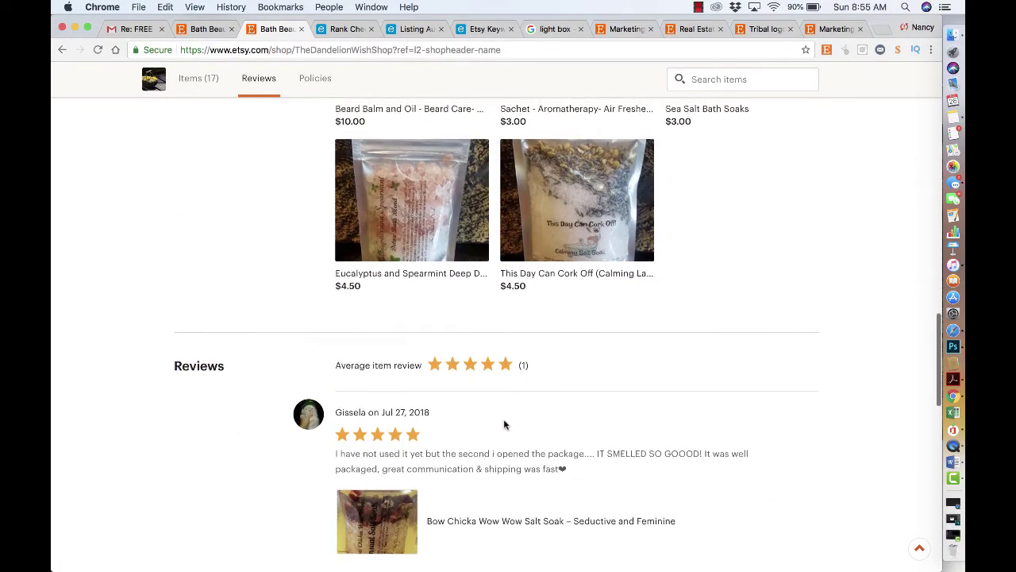
scroll(505, 426, "up", 5)
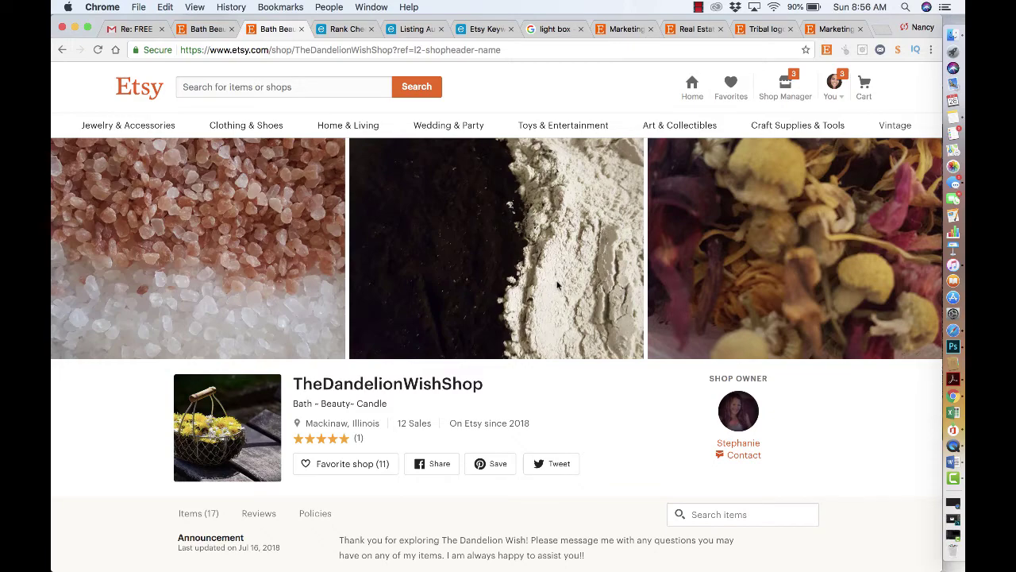
Step: Compare the shop's banner, profile header, and announcement with the first rows of item photos
scroll(553, 289, "down", 4)
scroll(554, 289, "down", 8)
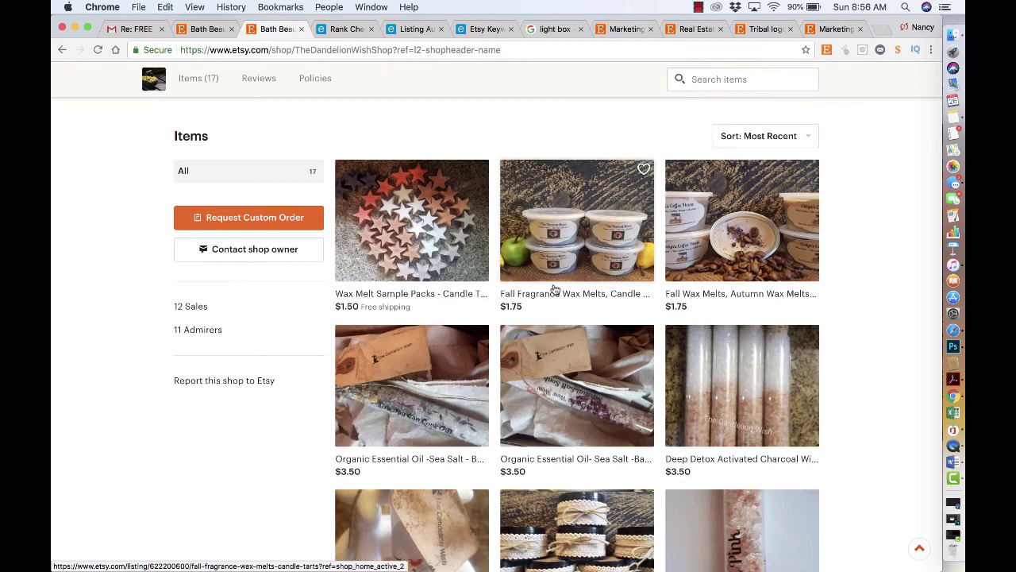
scroll(553, 289, "up", 10)
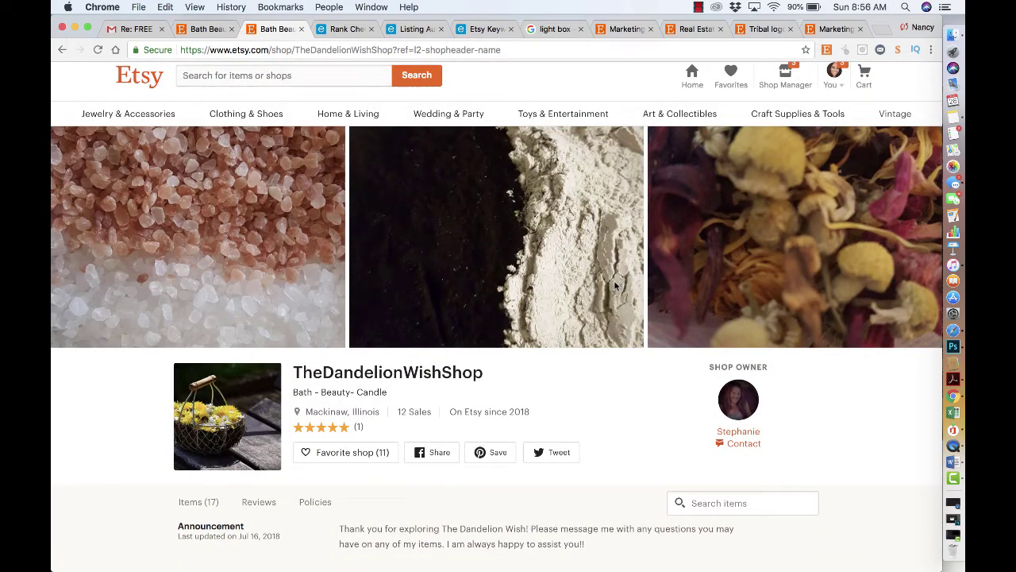
scroll(608, 389, "down", 5)
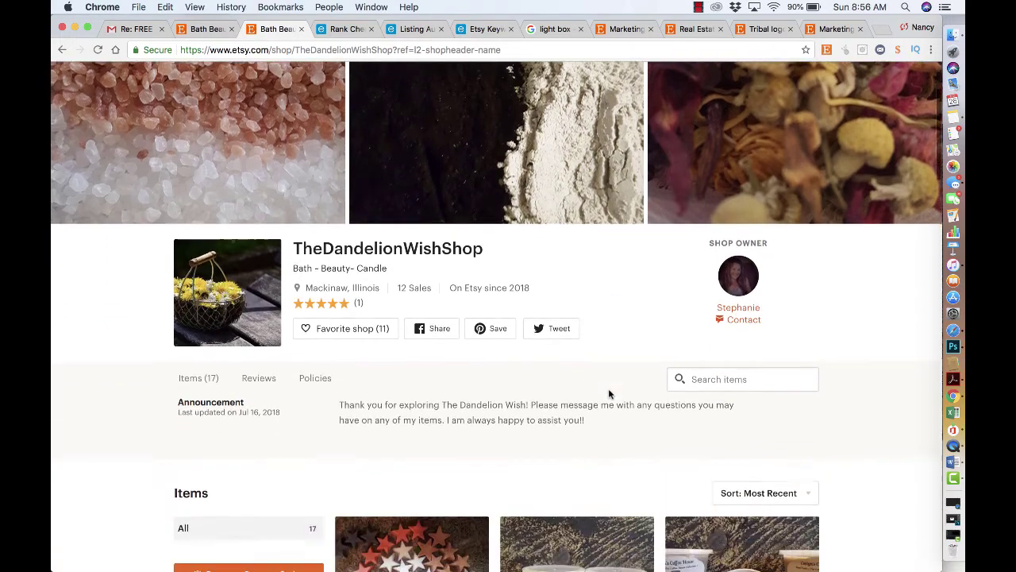
scroll(609, 395, "down", 5)
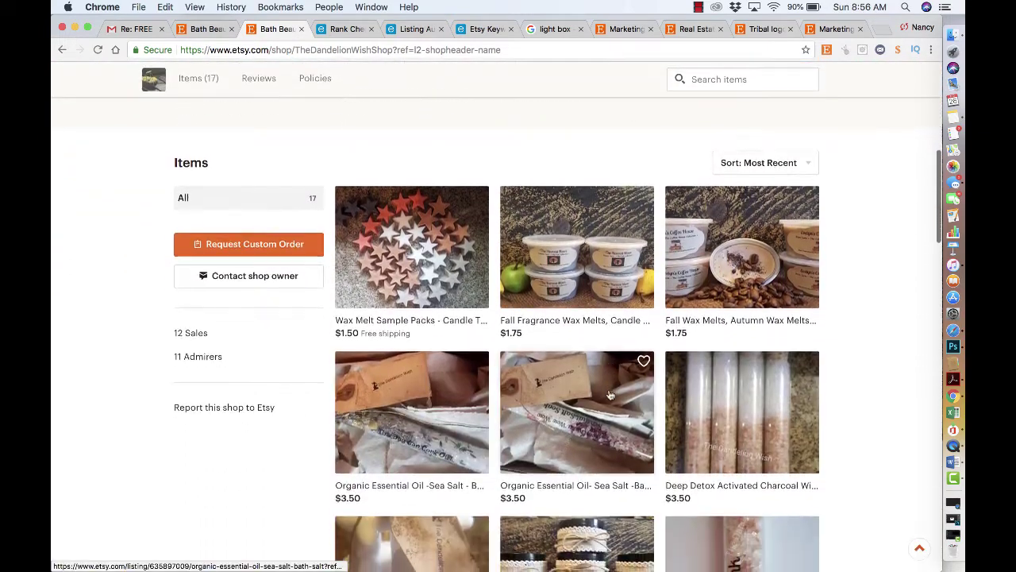
scroll(610, 395, "up", 10)
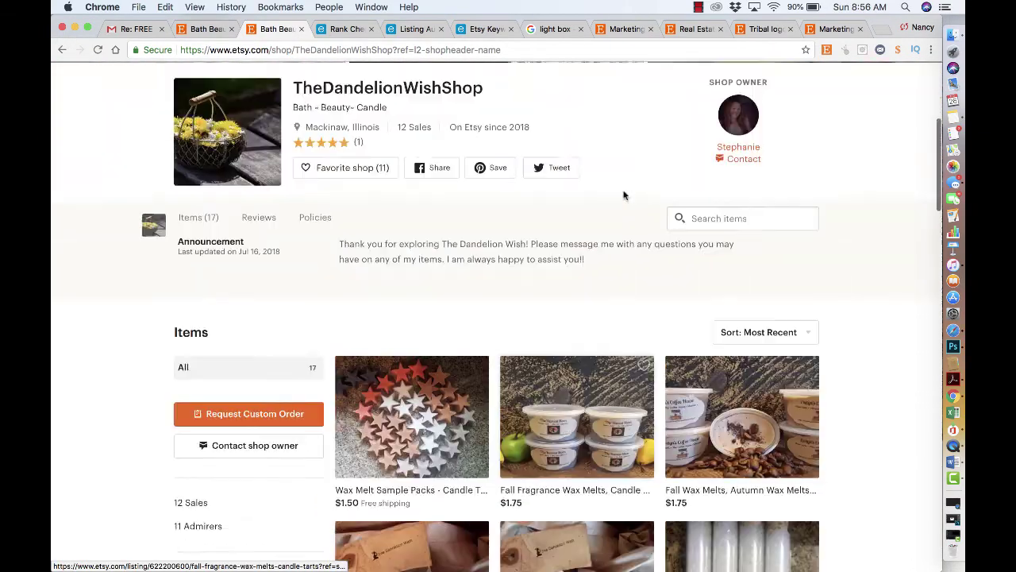
Step: Examine the listing photos and titles throughout the shop's item grid, from the wax melts to the bath soaks, and return to the banner
scroll(621, 211, "down", 10)
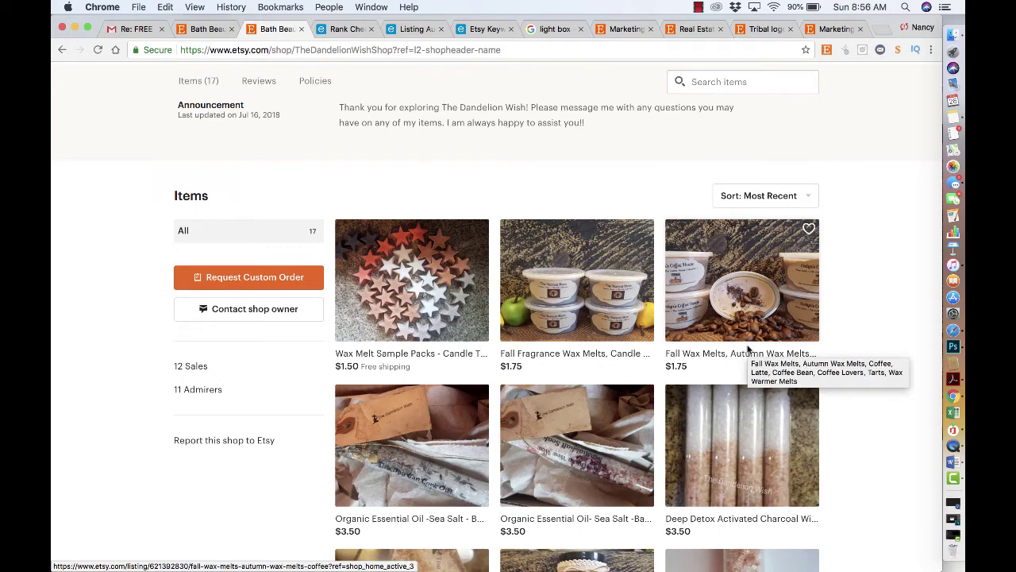
scroll(747, 347, "down", 10)
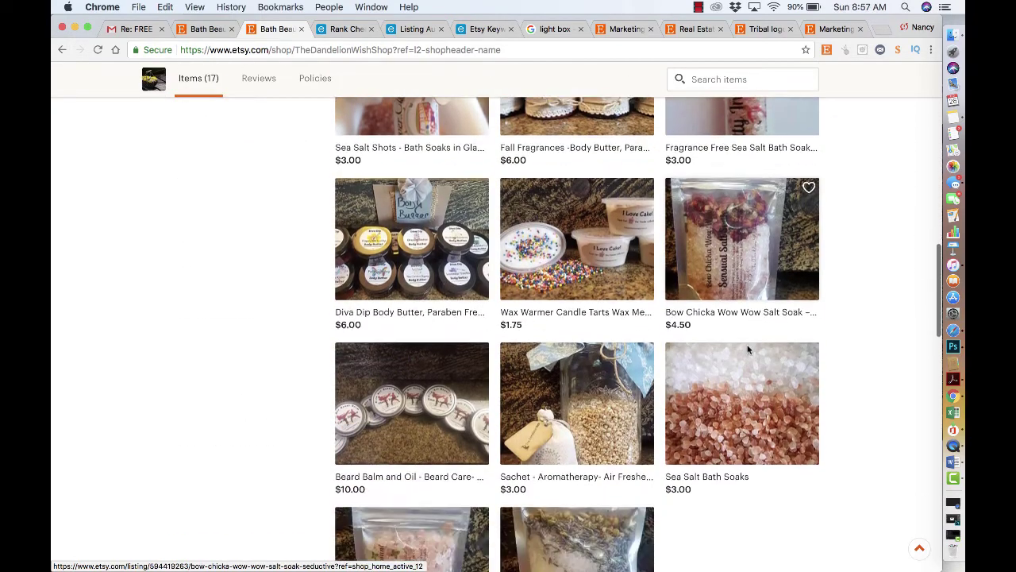
scroll(747, 347, "down", 5)
scroll(747, 348, "up", 3)
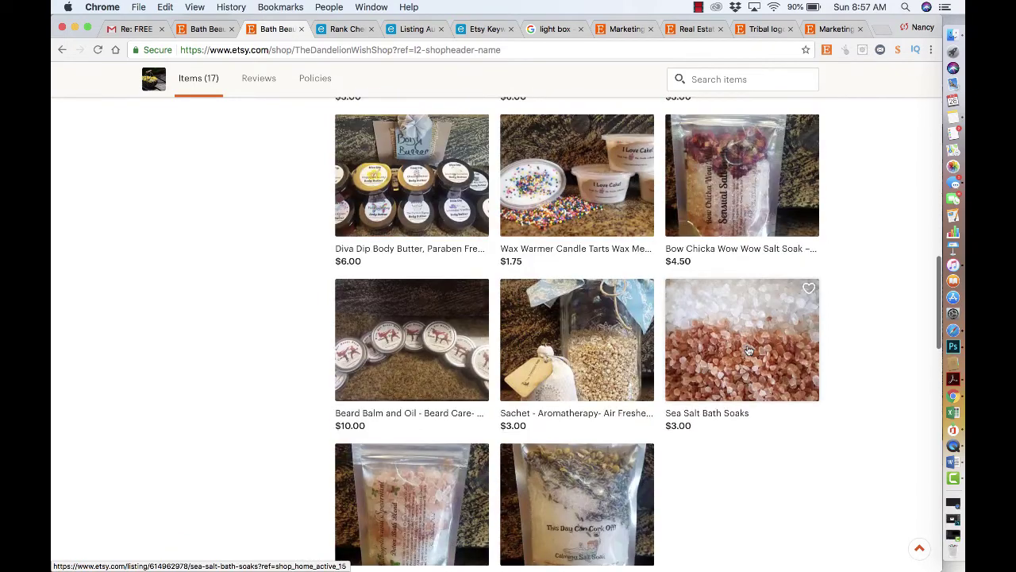
scroll(723, 198, "up", 3)
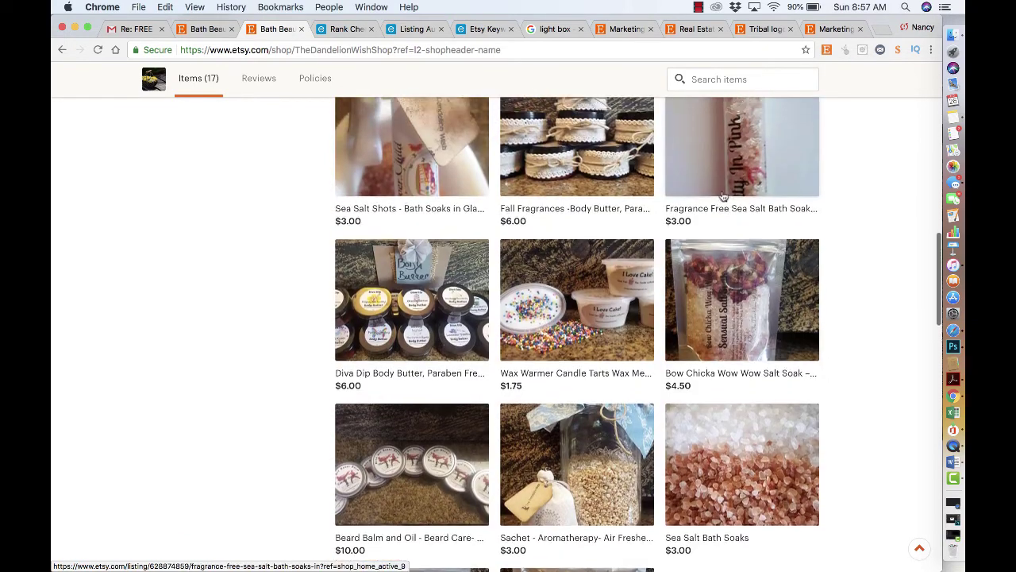
scroll(724, 196, "up", 15)
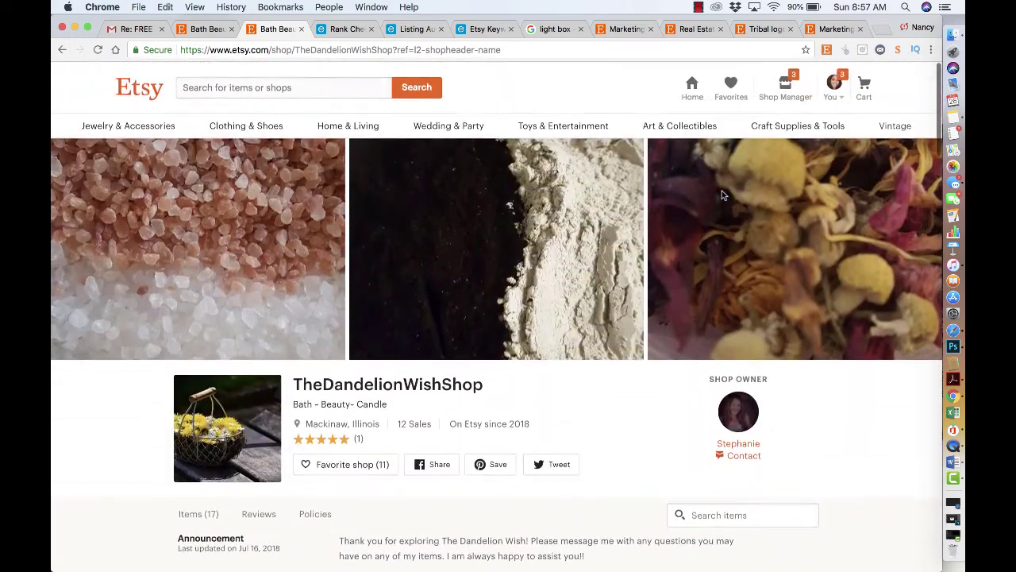
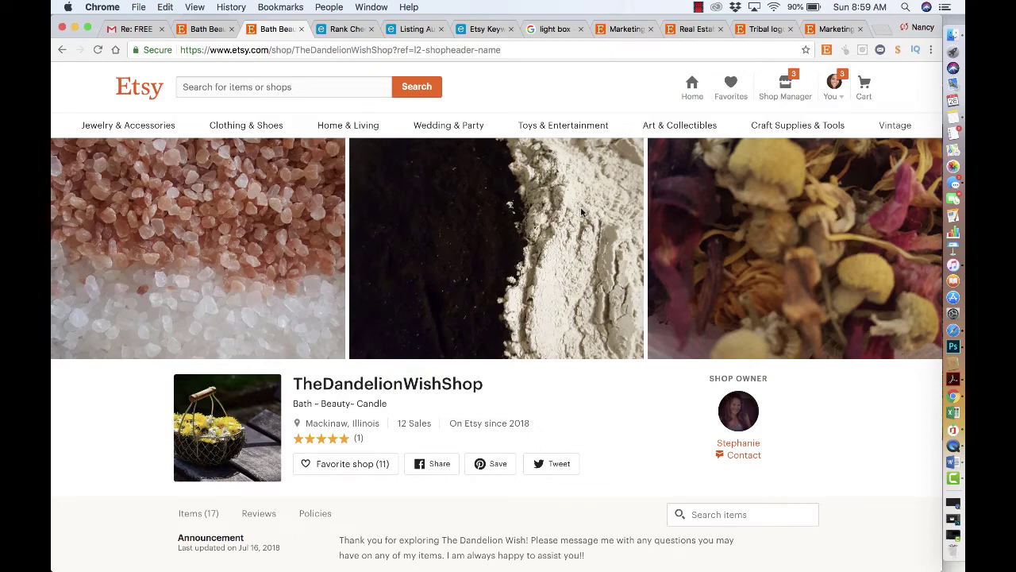
Step: Review the shop's newest listings once more alongside its header and announcement
scroll(581, 207, "down", 10)
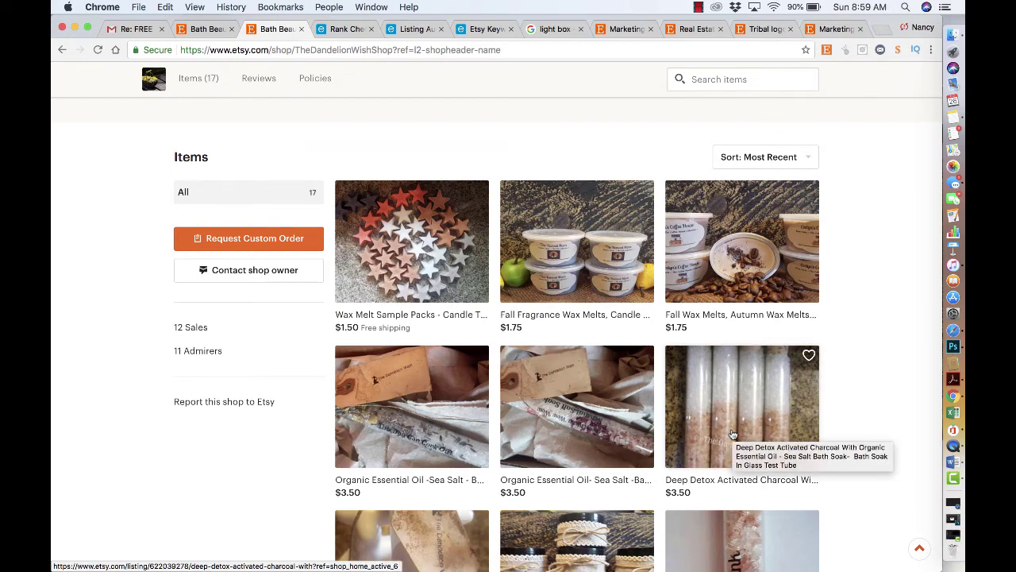
scroll(732, 432, "up", 5)
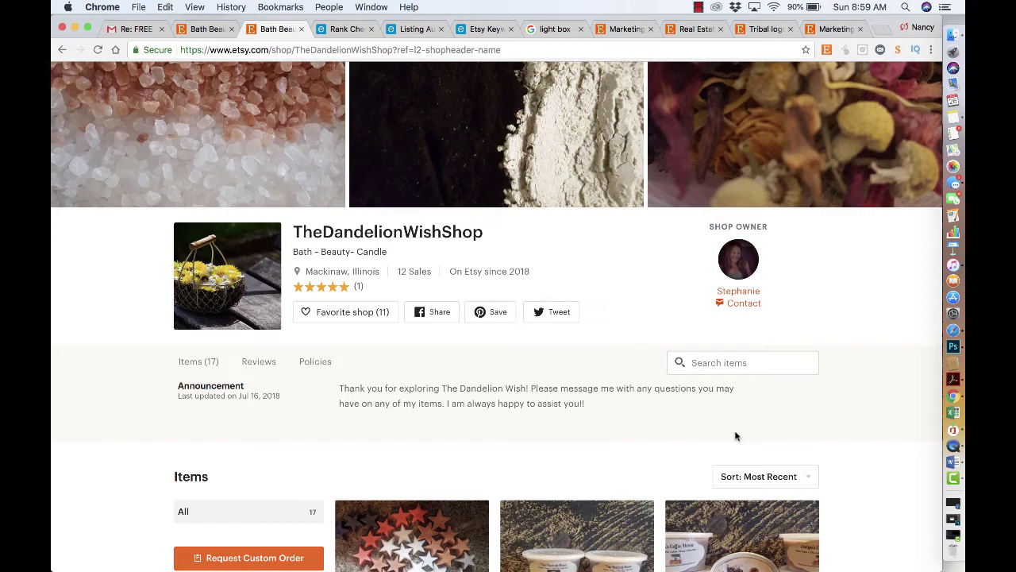
scroll(735, 436, "down", 5)
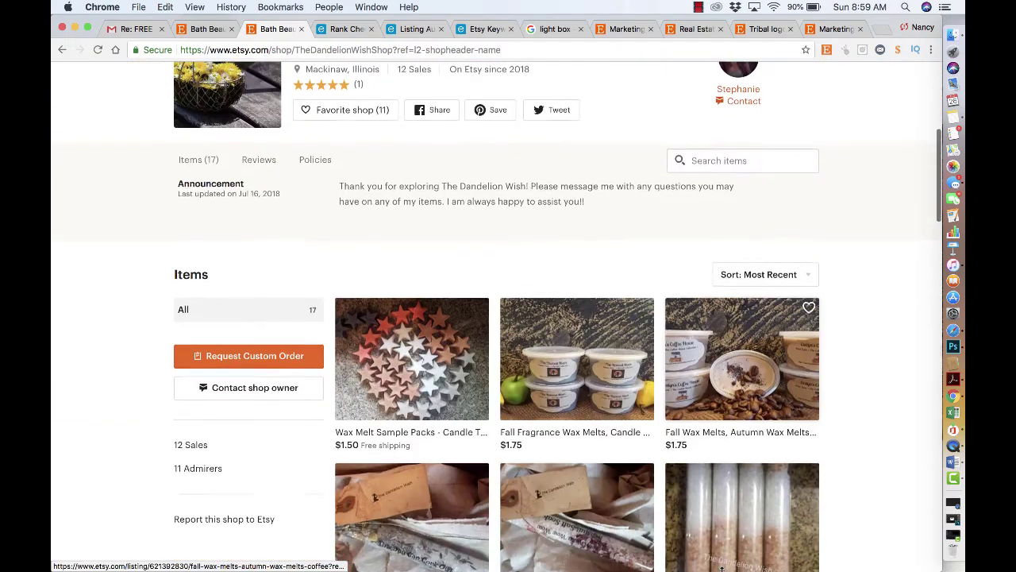
Step: Examine the photos and titles of all items in the shop's grid, continuing down to the shop policies
scroll(719, 455, "down", 3)
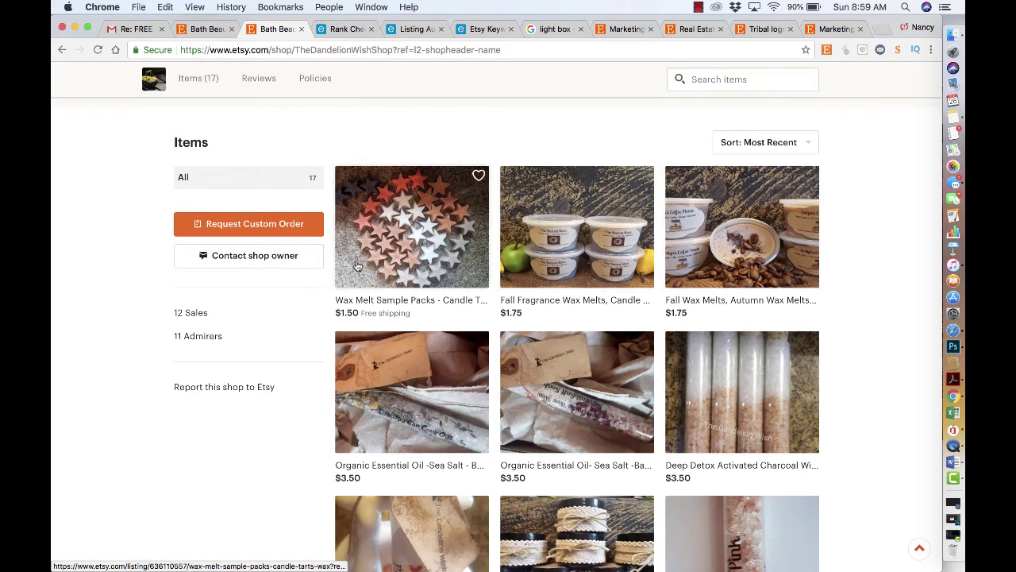
scroll(352, 271, "down", 3)
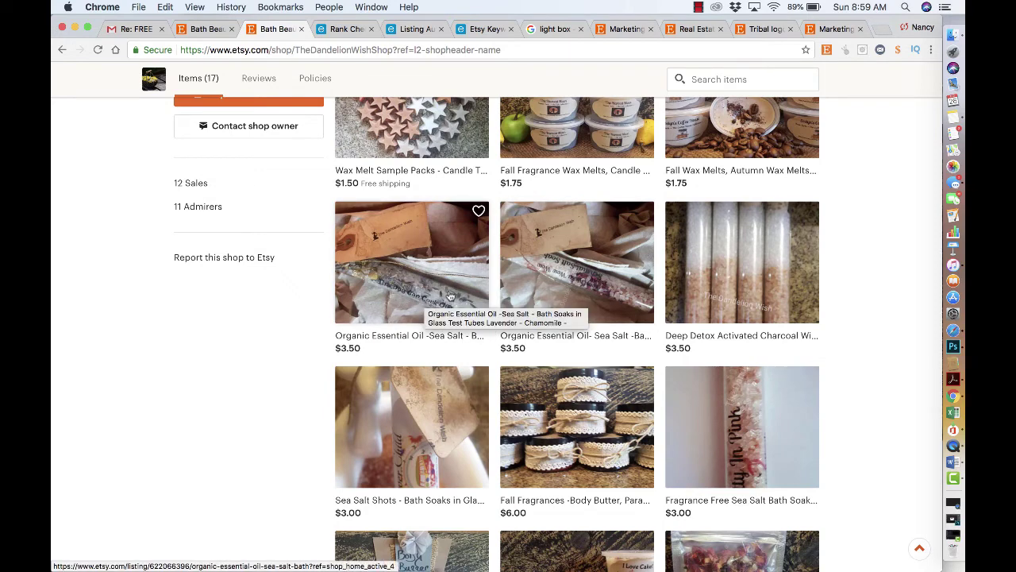
scroll(429, 318, "down", 2)
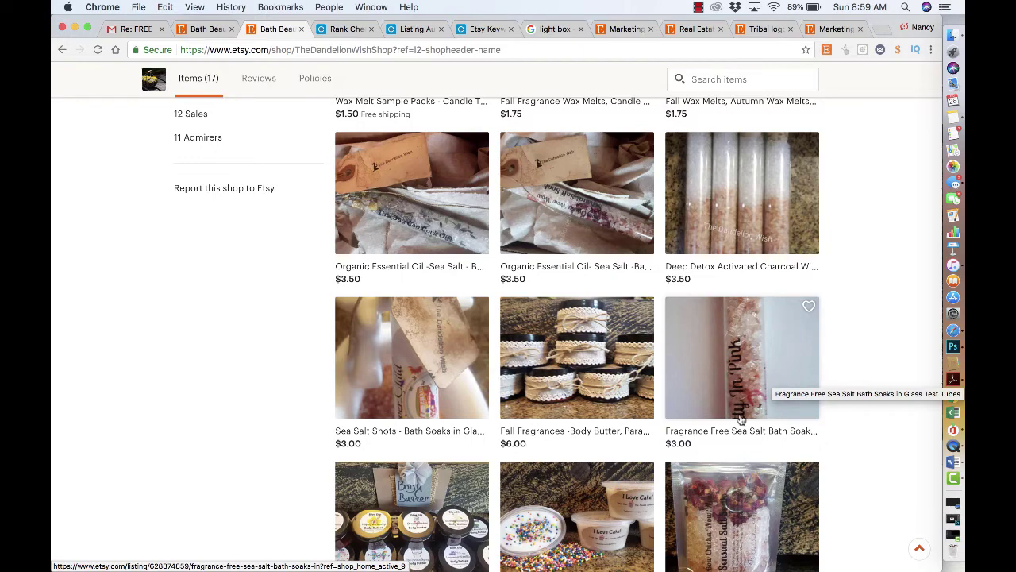
scroll(794, 389, "down", 5)
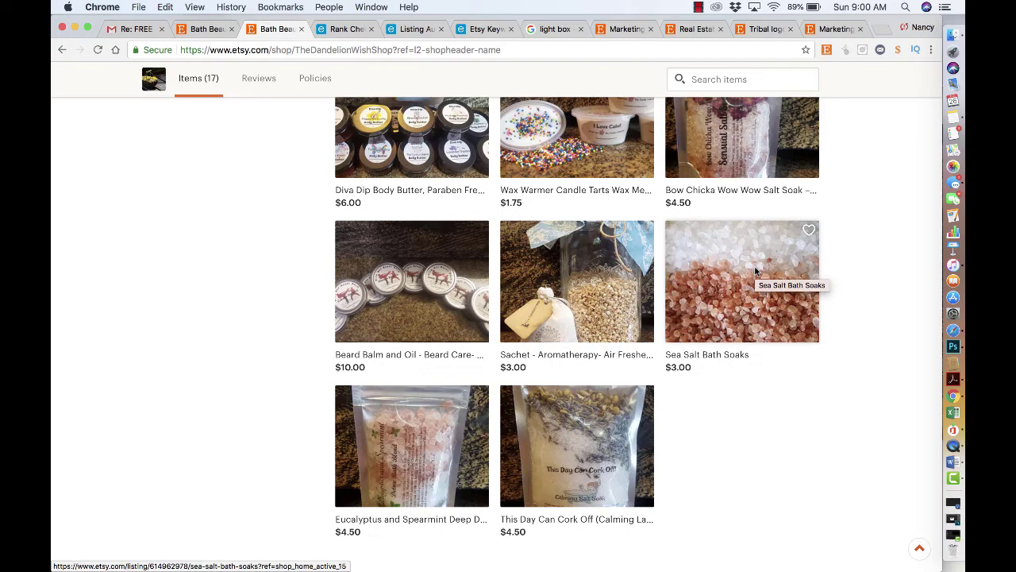
scroll(642, 427, "down", 15)
Step: Open the Sea Salt Bath Soaks listing from the item grid and check its related tags, main photo, title, and description
scroll(637, 424, "up", 5)
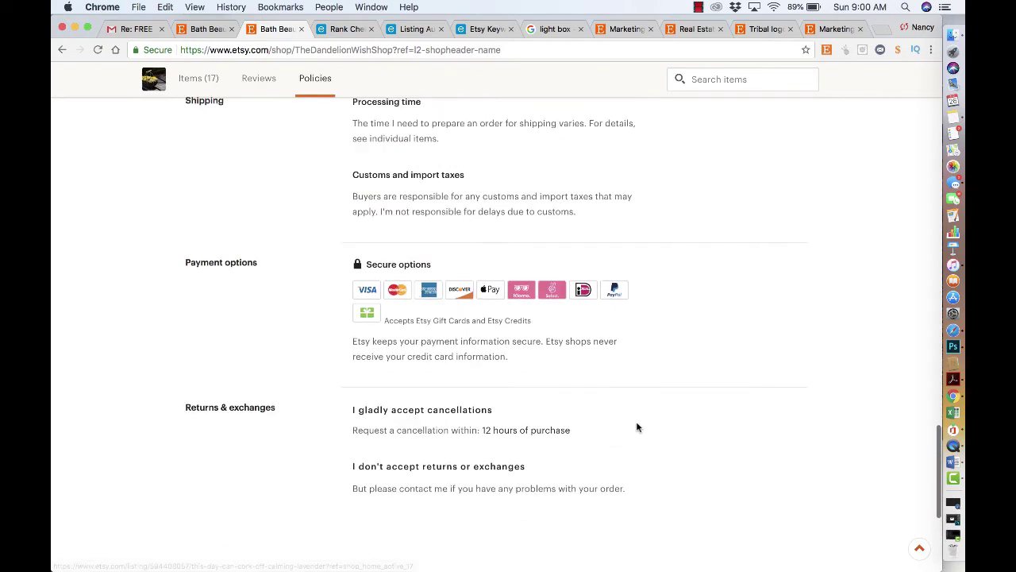
scroll(638, 405, "up", 5)
left_click(789, 181)
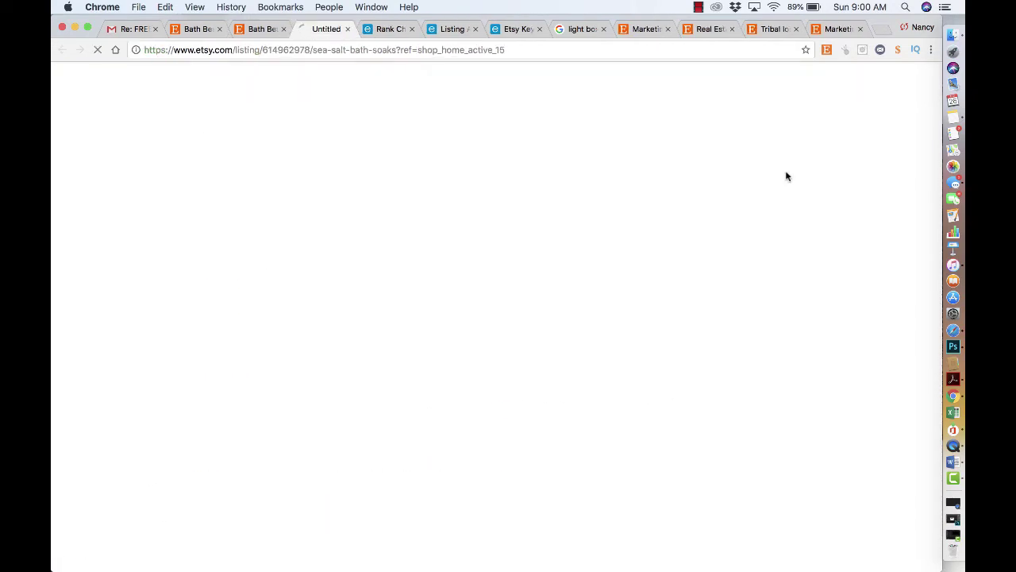
scroll(278, 466, "down", 20)
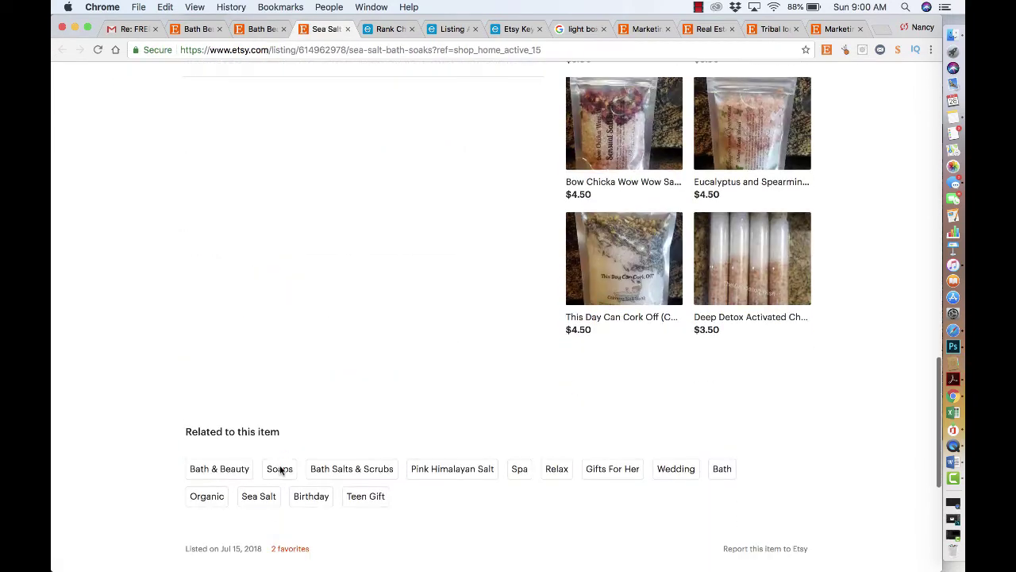
scroll(325, 296, "up", 20)
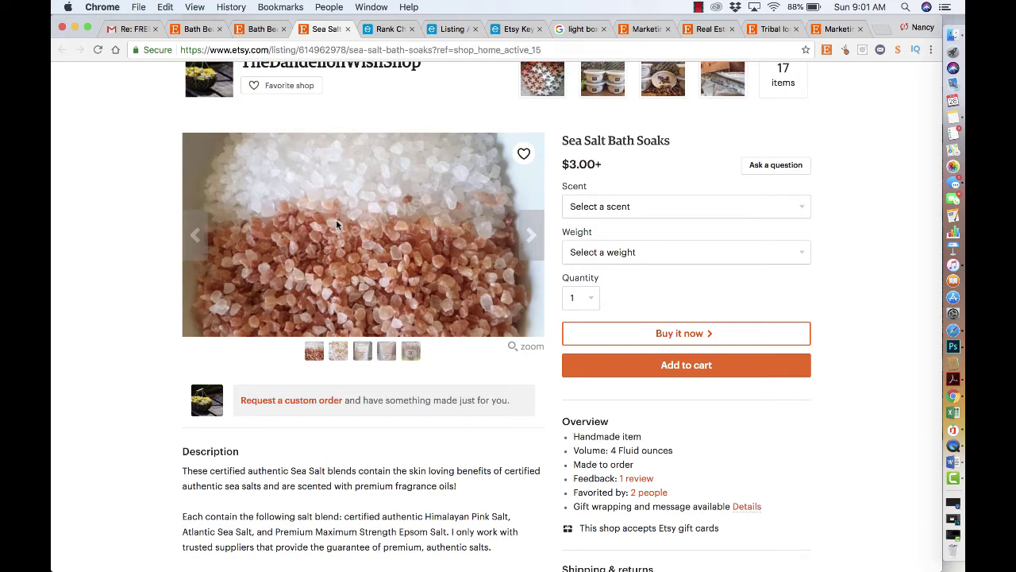
scroll(335, 219, "up", 3)
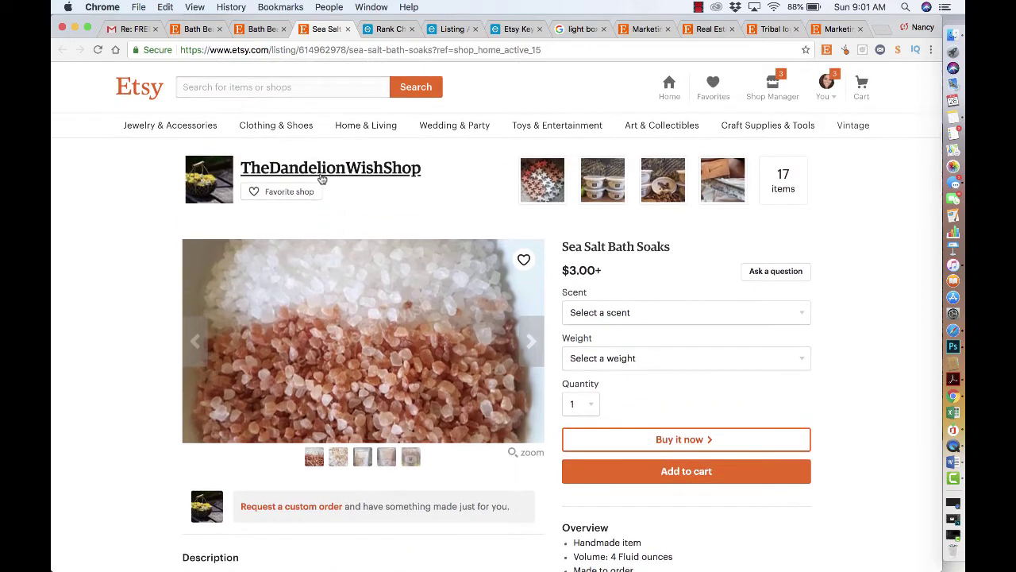
Step: Return to TheDandelionWishShop's page from the listing and look through its full item grid and reviews again
left_click(321, 180)
scroll(406, 339, "down", 2)
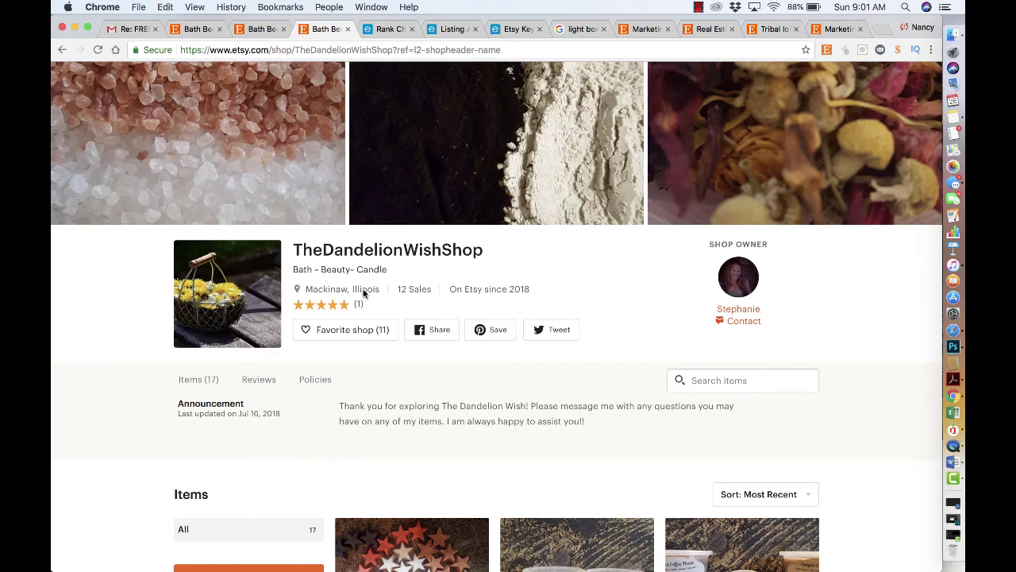
scroll(483, 291, "down", 5)
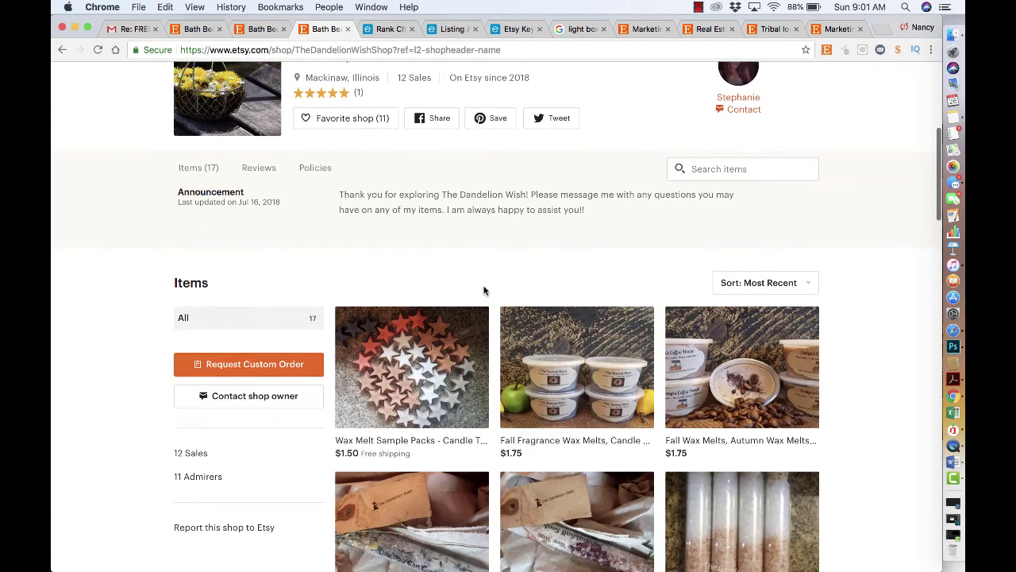
scroll(483, 291, "down", 5)
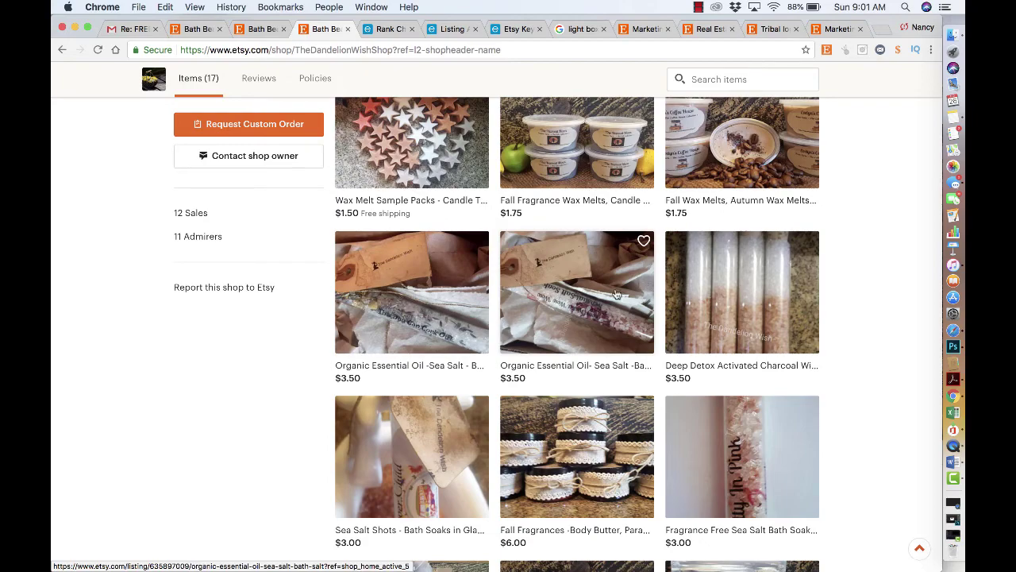
scroll(615, 294, "up", 5)
scroll(615, 295, "down", 15)
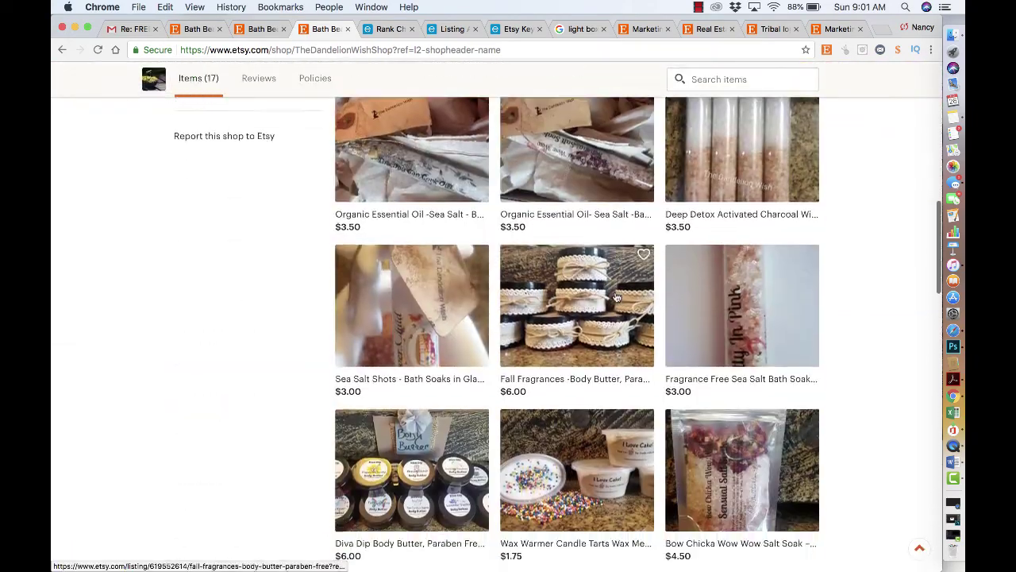
scroll(616, 297, "down", 2)
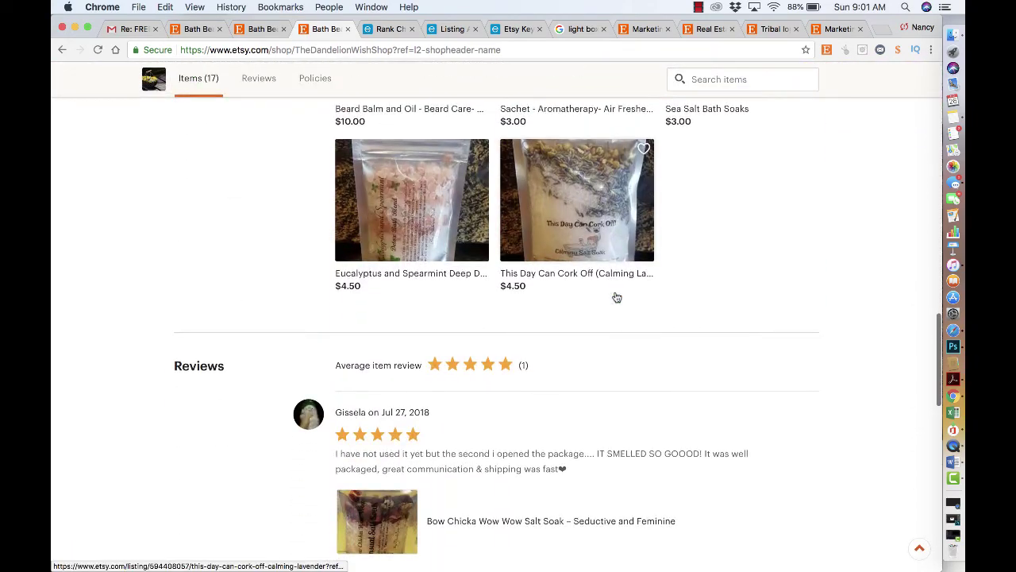
scroll(616, 297, "down", 3)
scroll(615, 301, "up", 15)
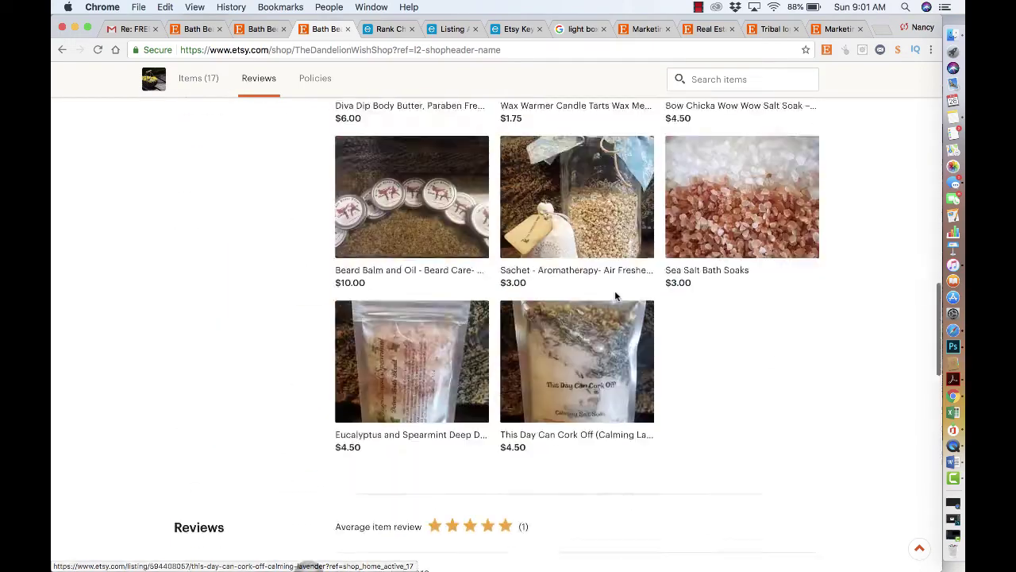
scroll(614, 315, "up", 2)
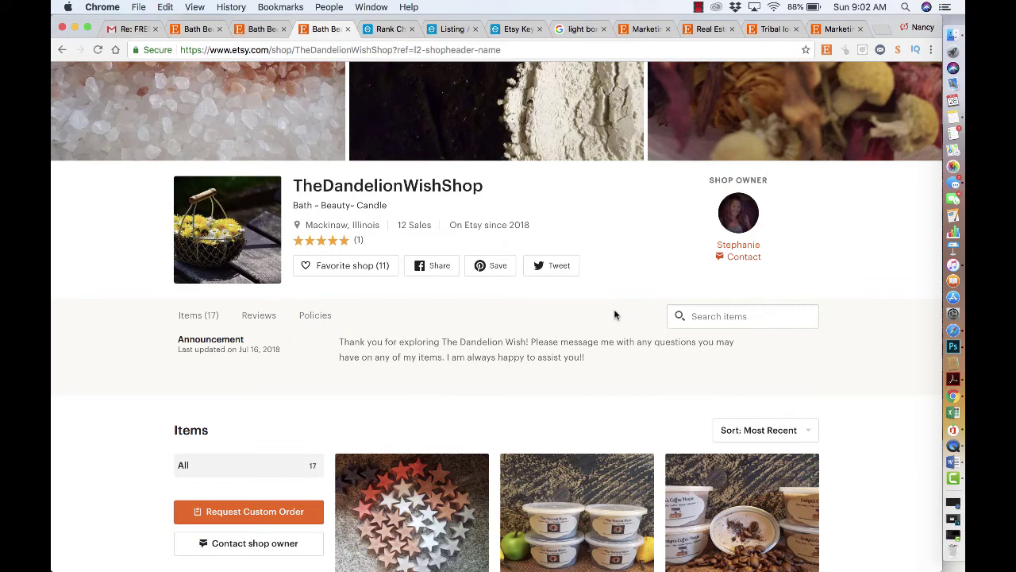
Step: Review the shop's banner, profile header, and announcement against the newest items, and reload the shop with all items selected
scroll(616, 379, "up", 5)
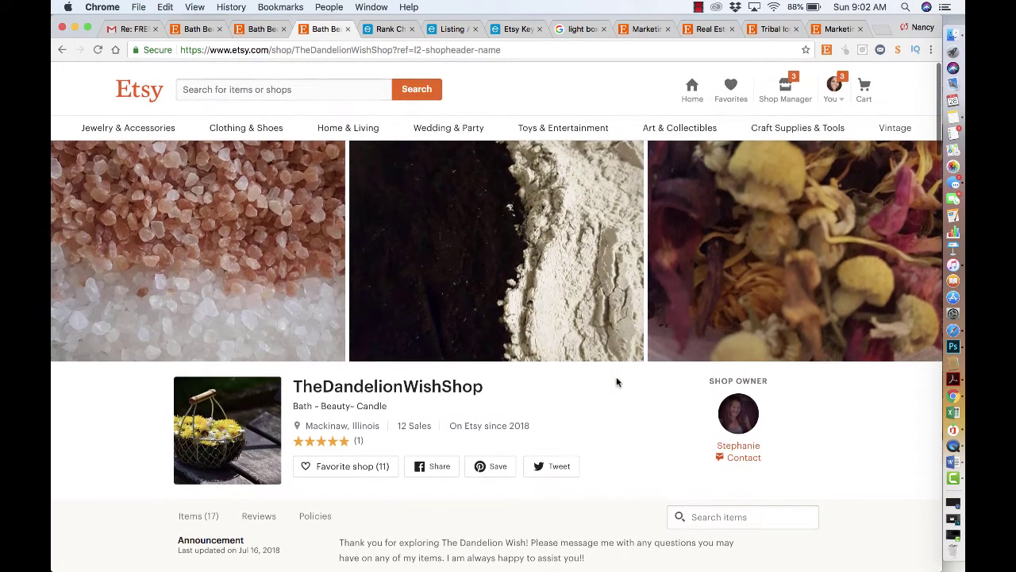
scroll(617, 382, "down", 2)
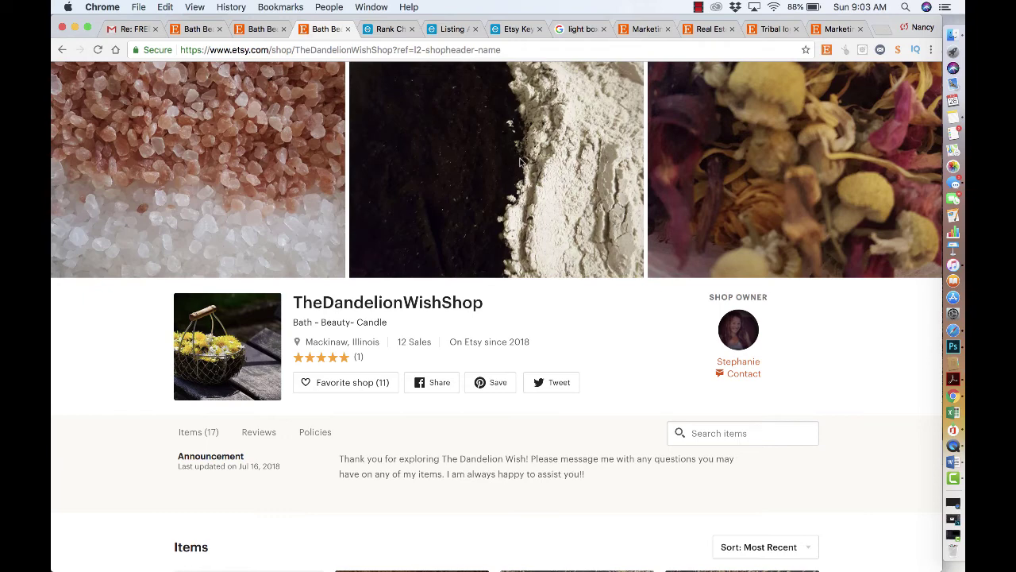
scroll(633, 359, "down", 5)
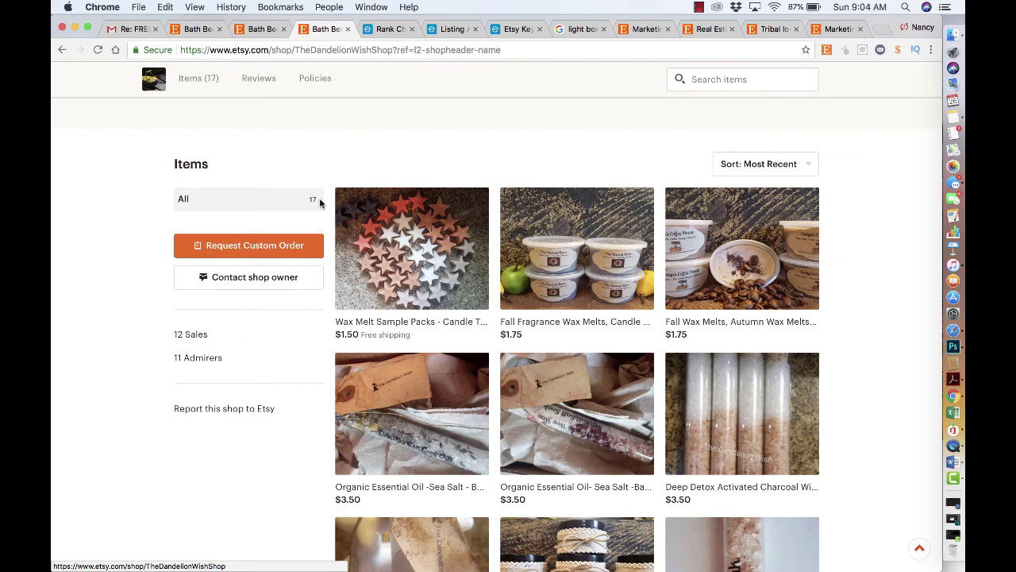
left_click(320, 202)
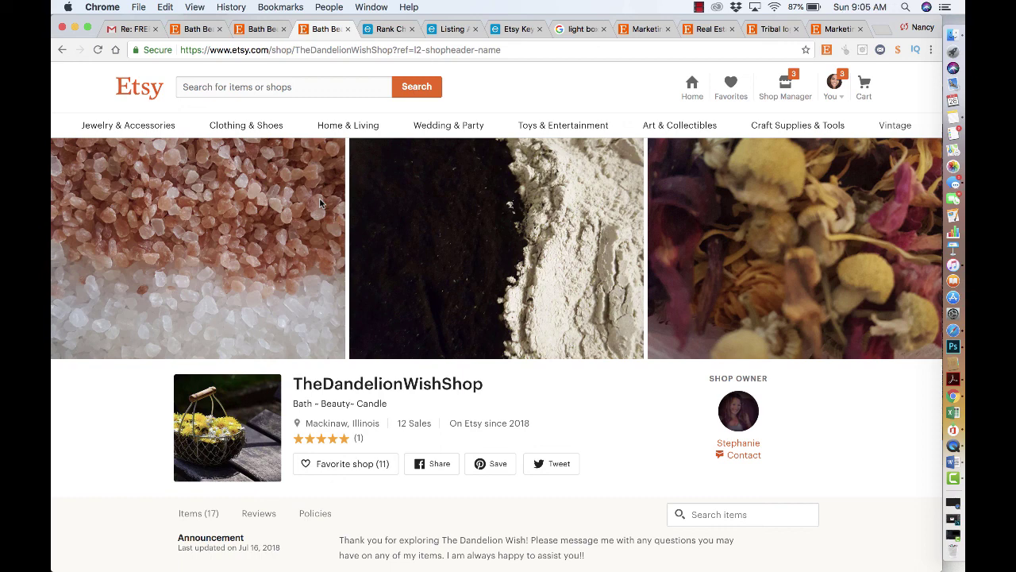
left_click(698, 7)
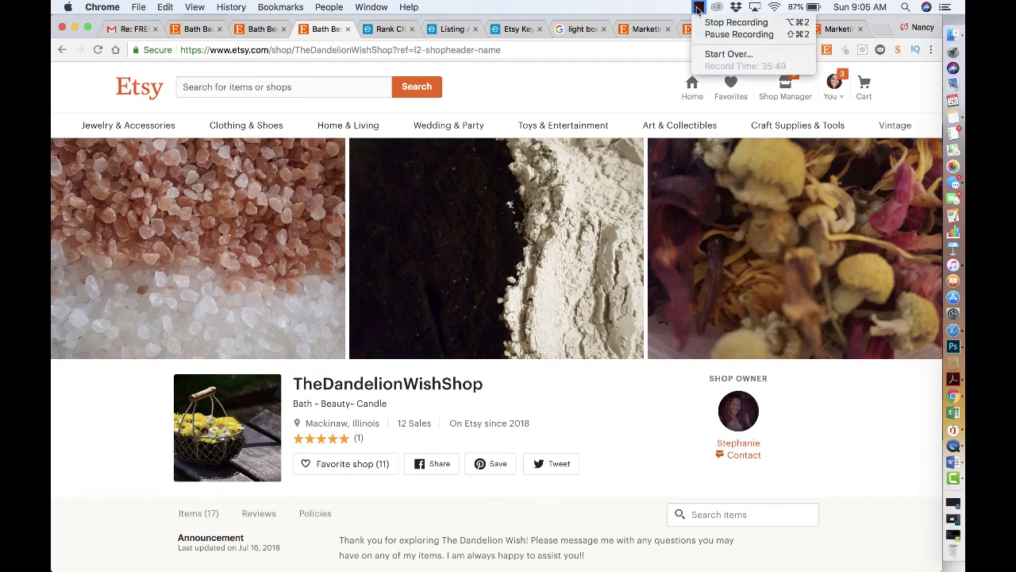